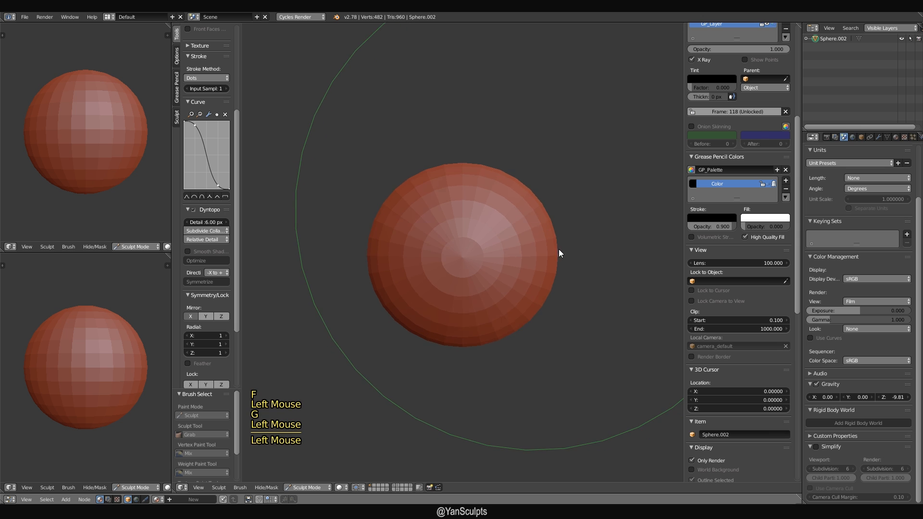
Push the sphere's side inward with a large Grab brush, working across the rounded pole, and hide the properties sidebar.
key("f")
left_click(518, 255)
left_click(551, 278)
key("f")
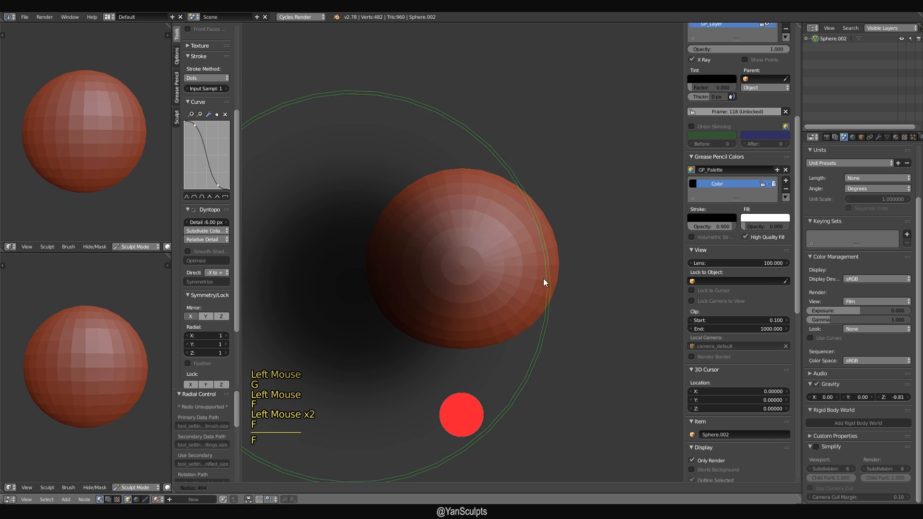
left_click(524, 275)
left_click_drag(558, 240, 561, 265)
key("n")
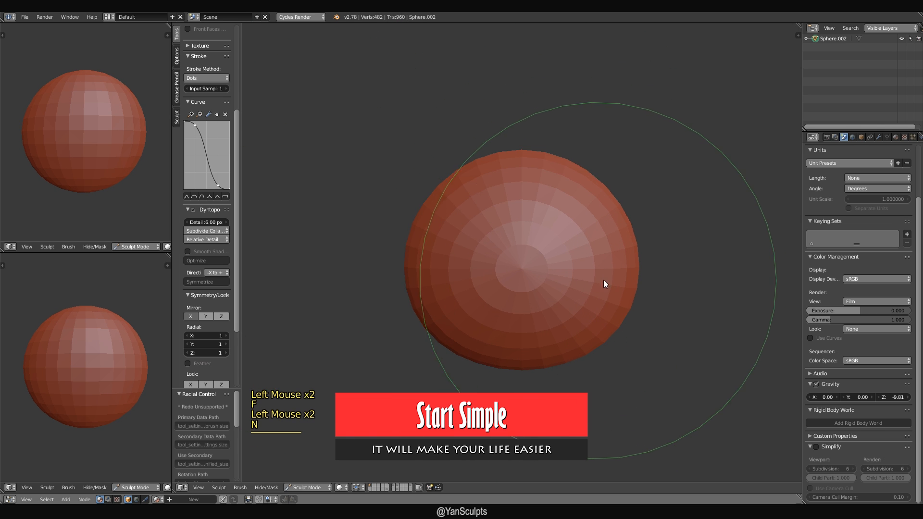
Resize the Grab brush and push in the sphere's front shoulders to round them off.
middle_click_drag(604, 280, 613, 305, "ctrl+alt")
key("f")
left_click(644, 289)
left_click(594, 211)
left_click(595, 210)
Reshape the sphere's front profile with a large Grab brush, pushing the lower and middle front inward.
mouse_move(593, 210)
middle_mouse_down("alt")
mouse_move(628, 226)
mouse_move(630, 321)
mouse_move(628, 313)
middle_mouse_up("alt")
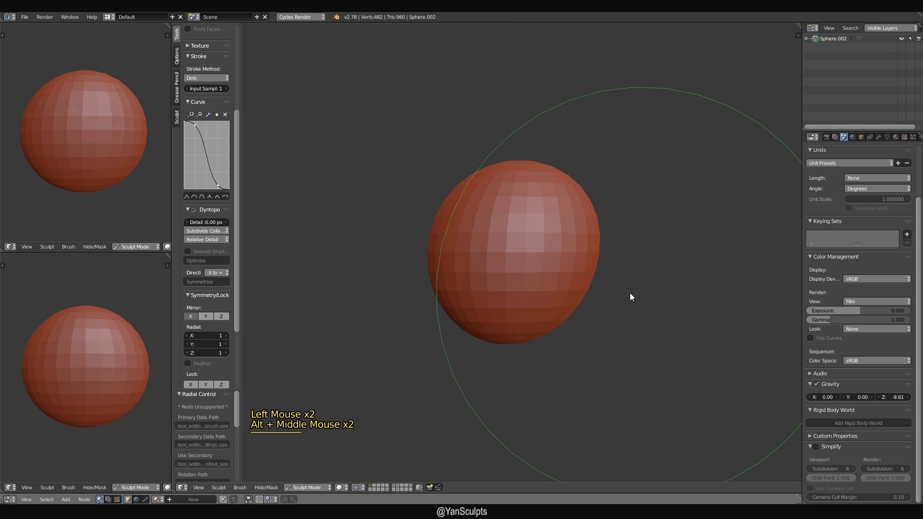
key("f")
left_click(567, 313)
key("f")
left_click(593, 255)
left_click_drag(593, 252, 561, 194)
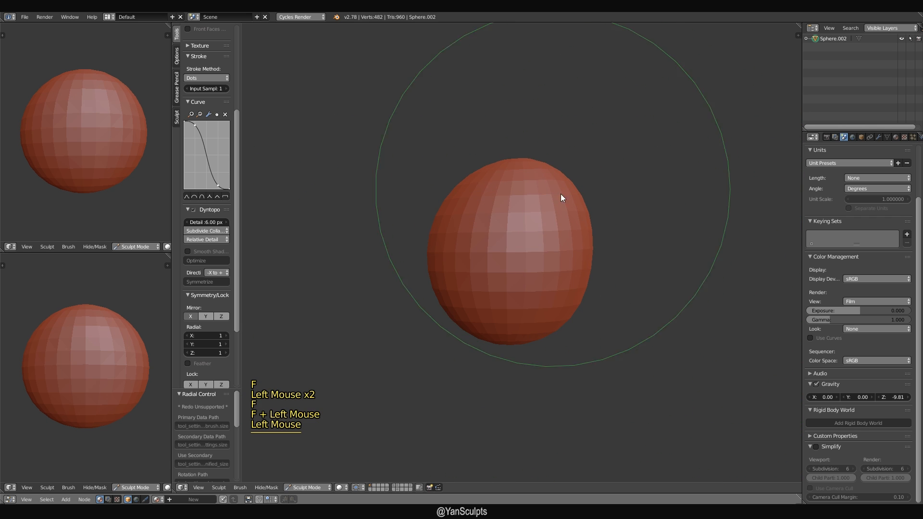
Refine the side profile into an egg-like form by nudging its upper and middle areas with a smaller Grab brush.
key("f")
left_click(509, 212)
left_click(469, 203)
left_click(507, 203)
key("f")
left_click(481, 235)
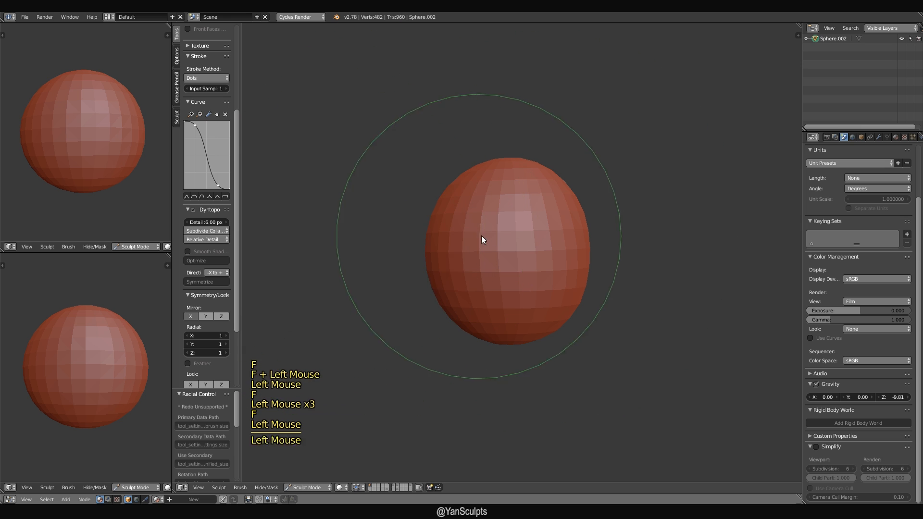
Grab the front sides of the form and pull them backward to begin a tapered, dental-arch-like front.
mouse_move(531, 257)
middle_mouse_down("alt")
mouse_move(512, 220)
mouse_move(587, 222)
middle_mouse_up("alt")
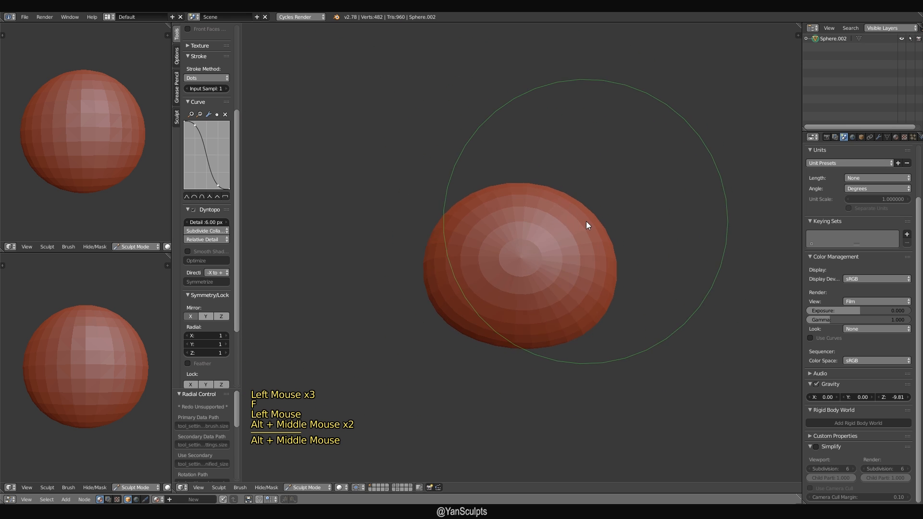
key("f")
left_click(618, 240)
left_click(594, 229)
mouse_move(592, 235)
left_mouse_down()
mouse_move(608, 272)
mouse_move(596, 280)
left_mouse_up()
key("f")
left_click(567, 254)
key("f")
left_click(577, 283)
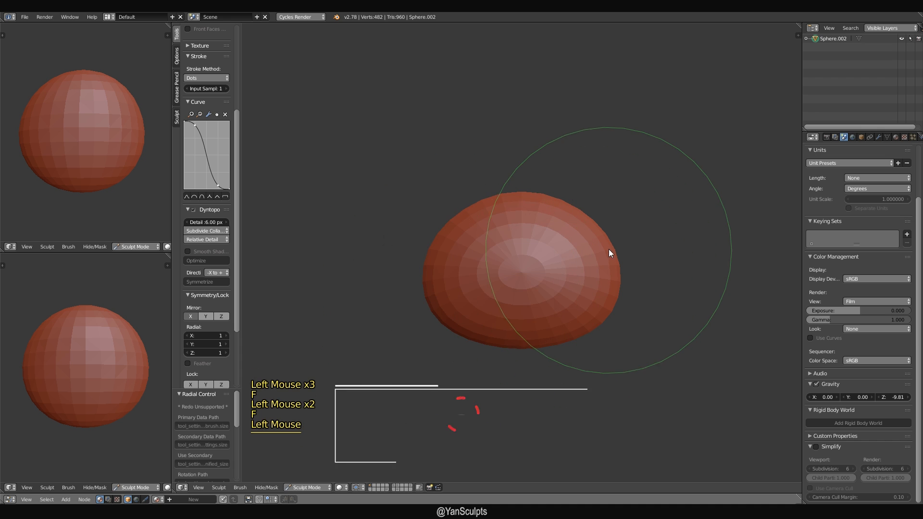
Pull the outer sides and front shoulders further back with the Grab brush to strengthen the arch's taper.
left_click_drag(605, 245, 602, 264)
key("f")
left_click(618, 263)
left_click_drag(567, 205, 571, 234)
key("f")
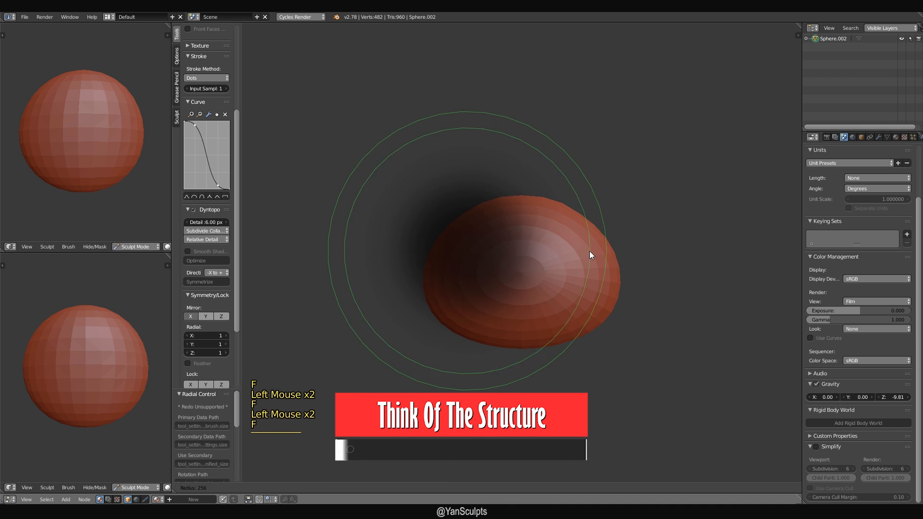
left_click(592, 250)
left_click_drag(616, 254, 615, 288)
Enlarge the Grab brush and shift the arch's side bulges backward and inward.
middle_click_drag(631, 277, 628, 286, "ctrl+alt")
key("f")
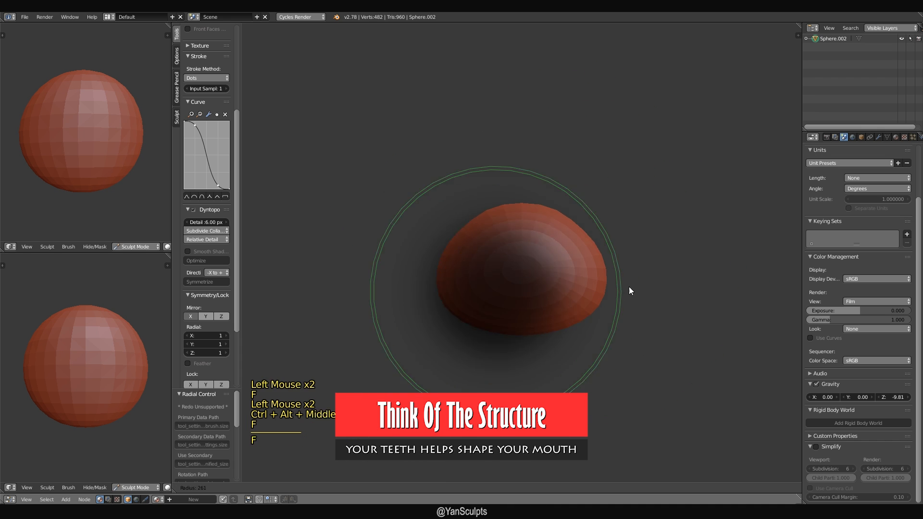
left_click(659, 284)
left_click_drag(591, 238, 604, 268)
mouse_move(603, 262)
left_mouse_down()
mouse_move(594, 238)
mouse_move(595, 267)
left_mouse_up()
Narrow the form by pushing its sides inward with several resized Grab brush strokes.
key("f")
left_click(567, 260)
key("f")
left_click(604, 258)
key("f")
left_click(597, 251)
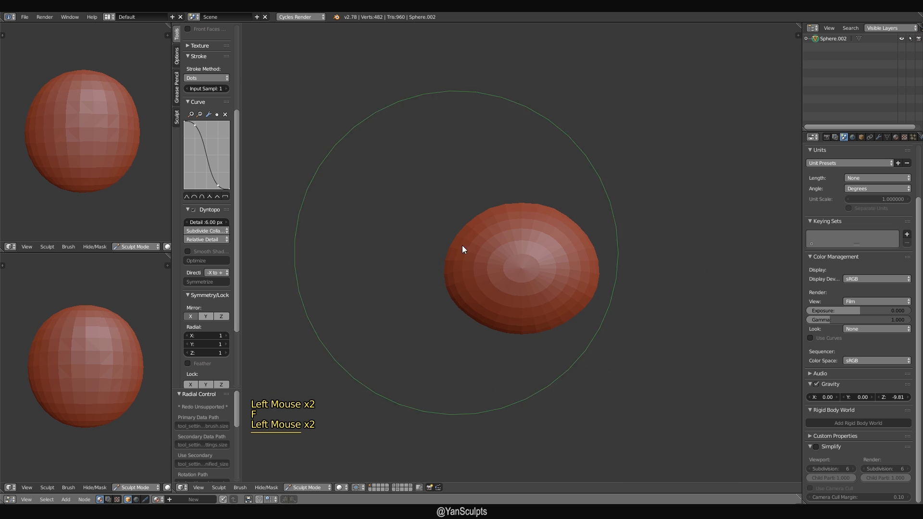
Flatten the front shoulders of the arch slightly with a smaller Grab brush.
key("f")
left_click(454, 201)
left_click(555, 213)
left_click(586, 226)
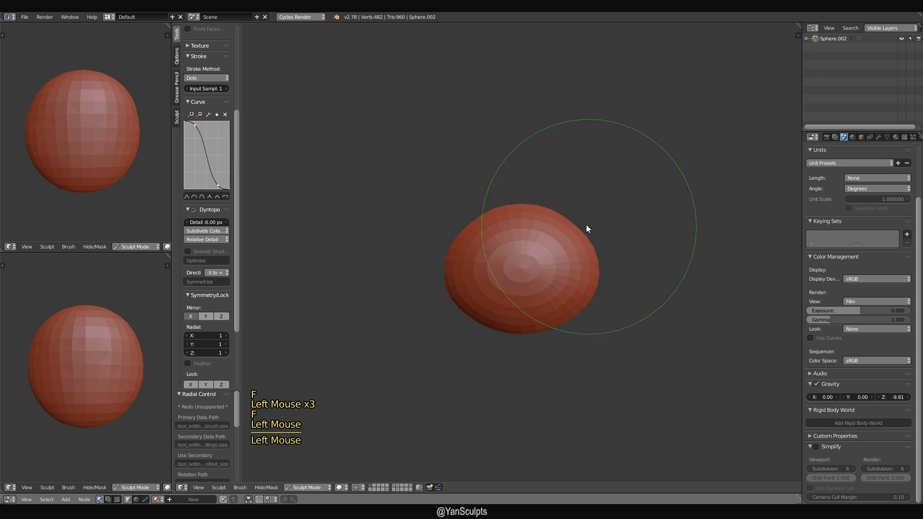
Push in the top and bottom of the form's front silhouette with the Grab brush.
mouse_move(587, 226)
middle_mouse_down("alt")
mouse_move(546, 221)
mouse_move(567, 247)
mouse_move(563, 337)
mouse_move(557, 325)
middle_mouse_up("alt")
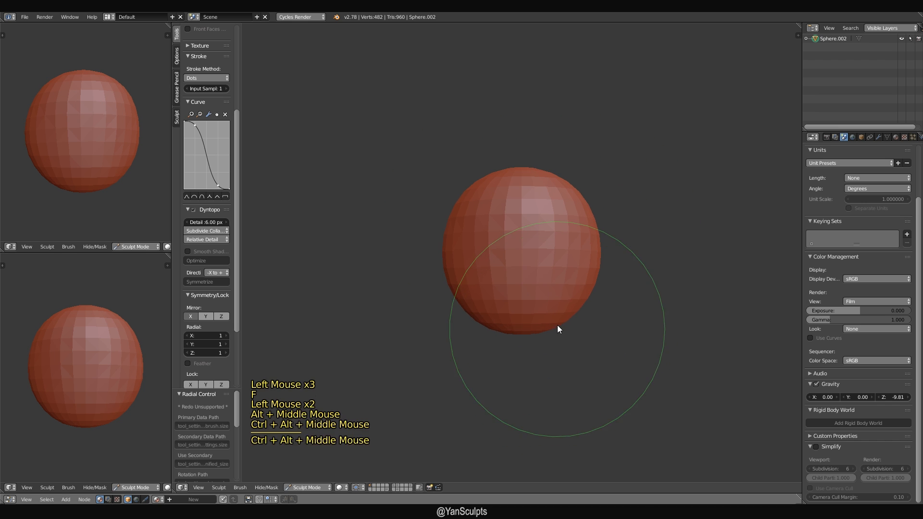
key("f")
left_click(597, 274)
left_click_drag(597, 274, 536, 192)
key("f")
left_click(528, 312)
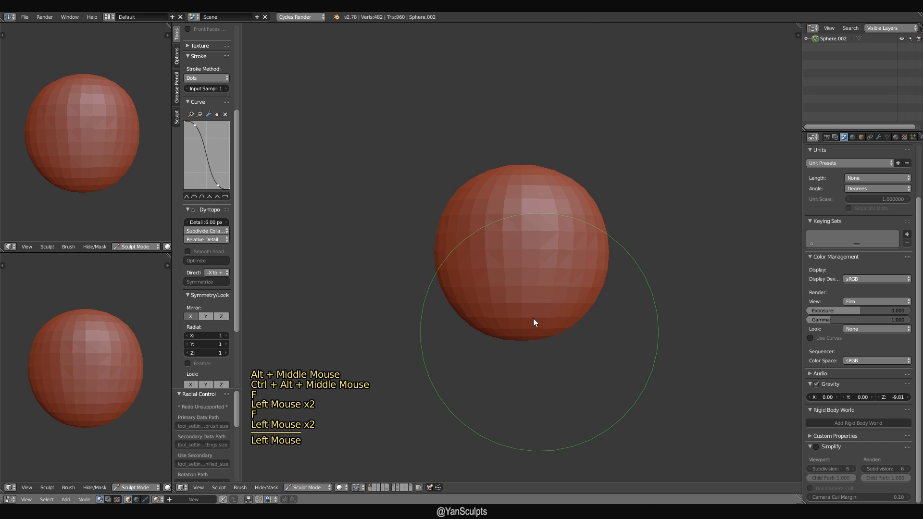
left_click(531, 320)
Adjust the front profile with a large Grab brush so the upper lip area projects further than the lower one.
mouse_move(531, 319)
middle_mouse_down("alt")
mouse_move(655, 319)
mouse_move(679, 330)
middle_mouse_up("alt")
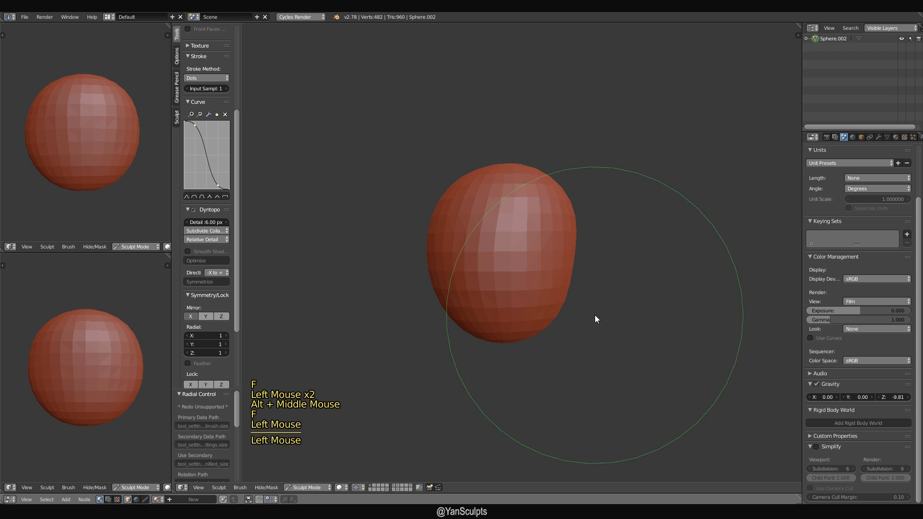
mouse_move(597, 319)
middle_mouse_down("alt+shift")
mouse_move(556, 305)
mouse_move(562, 312)
mouse_move(564, 303)
mouse_move(486, 315)
mouse_move(524, 322)
mouse_move(566, 309)
mouse_move(565, 265)
mouse_move(583, 289)
mouse_move(561, 303)
mouse_move(542, 282)
mouse_move(567, 296)
mouse_move(552, 303)
middle_mouse_up("alt+shift")
key("f")
left_click(566, 226)
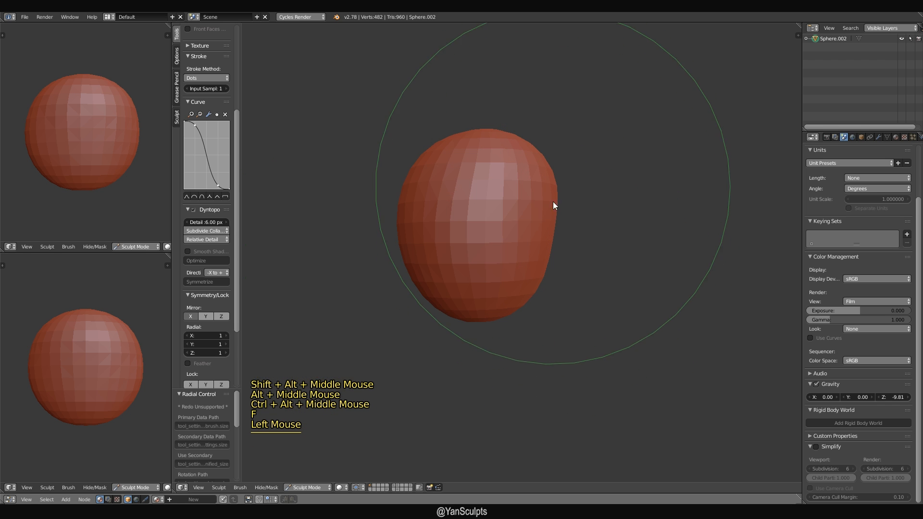
Switch to the Crease brush with a 61 px radius and frame the front of the form.
middle_click_drag(553, 201, 522, 290, "alt")
mouse_move(522, 290)
middle_mouse_down("ctrl+alt")
mouse_move(495, 312)
mouse_move(494, 296)
middle_mouse_up("ctrl+alt")
key("f")
left_click(400, 306)
left_click_drag(235, 279, 238, 187)
left_click(201, 66)
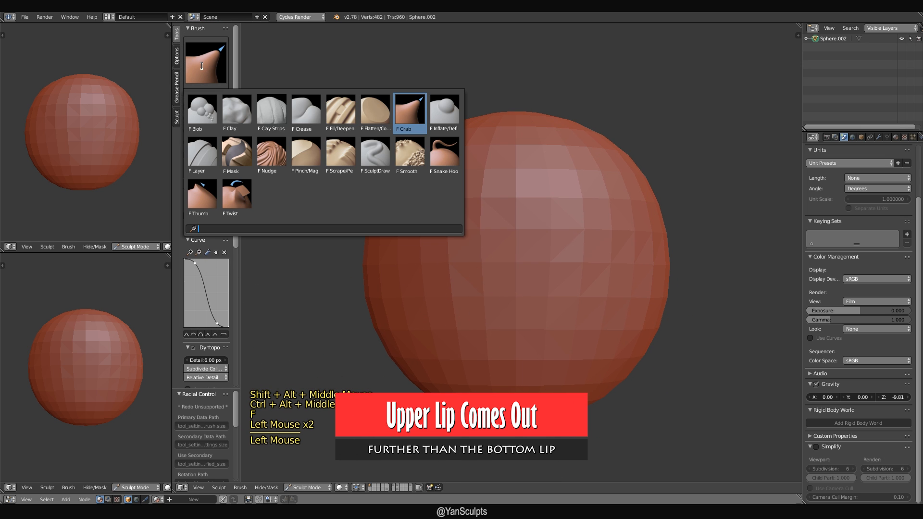
left_click(305, 110)
key("f")
left_click(447, 262)
middle_click_drag(506, 287, 490, 284, "shift")
middle_click_drag(495, 295, 504, 281, "ctrl")
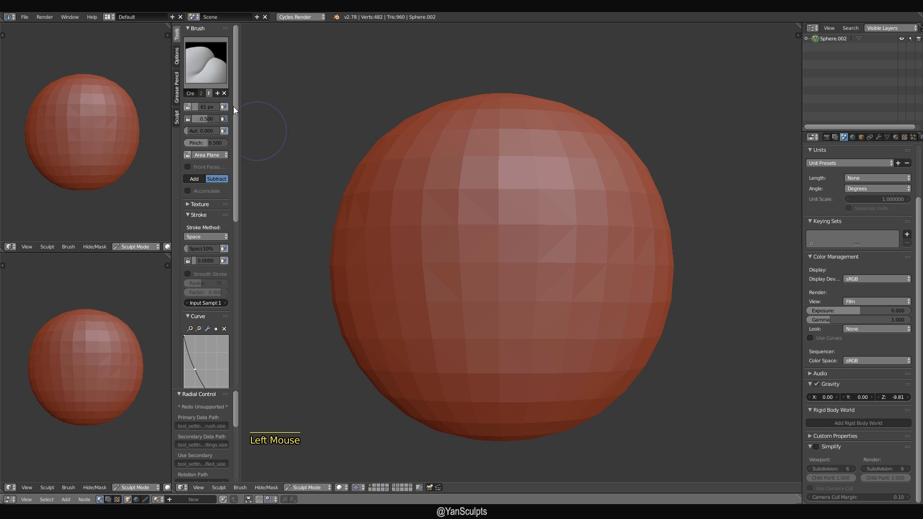
Carve a horizontal mouth groove across the front of the form with the Crease brush, reaching both corners.
left_click(210, 69)
left_click(282, 122)
mouse_move(538, 272)
left_mouse_down()
mouse_move(489, 275)
mouse_move(625, 282)
mouse_move(529, 283)
left_mouse_up()
mouse_move(529, 284)
middle_mouse_down()
mouse_move(638, 299)
mouse_move(535, 270)
middle_mouse_up()
mouse_move(535, 266)
left_mouse_down()
mouse_move(500, 262)
mouse_move(527, 269)
left_mouse_up()
middle_click_drag(527, 270, 465, 279)
left_click_drag(435, 275, 396, 278)
Switch to the Grab brush, pull the form's sides back beside the mouth corners, and resize the brush to 364 px.
mouse_move(480, 302)
middle_mouse_down()
mouse_move(527, 320)
mouse_move(560, 318)
mouse_move(481, 277)
mouse_move(543, 275)
middle_mouse_up()
key("f")
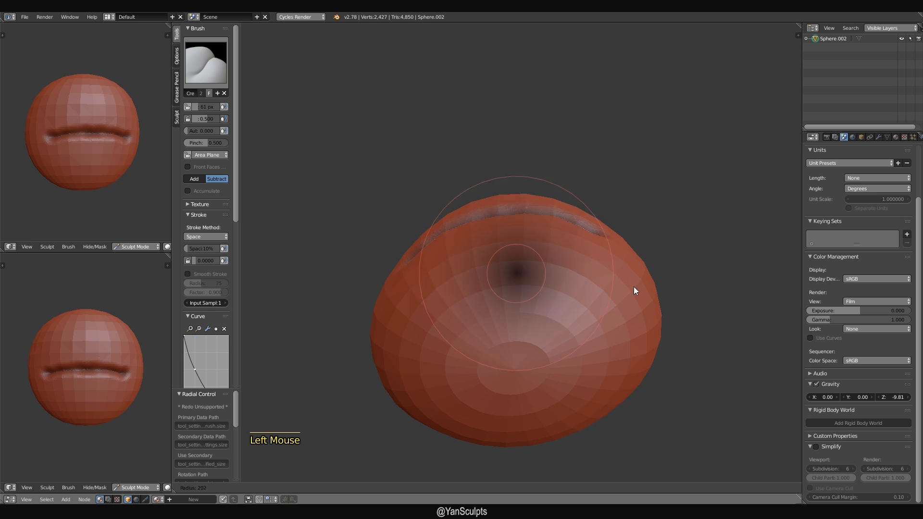
left_click(684, 284)
key("g")
mouse_move(611, 241)
left_mouse_down()
mouse_move(646, 290)
mouse_move(616, 282)
left_mouse_up()
key("f")
left_click(647, 282)
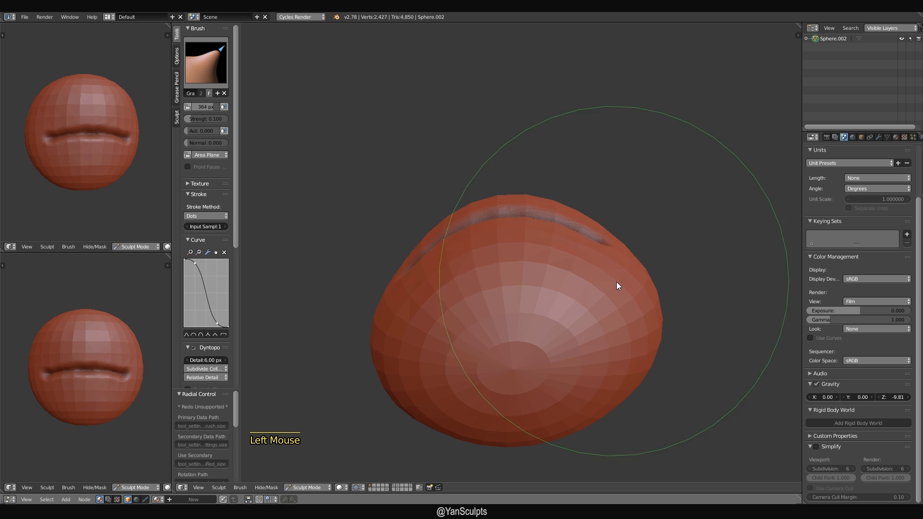
Push the sides inward below the mouth corners with the Grab brush and turn the upper small viewport to a profile view.
mouse_move(646, 298)
middle_mouse_down()
mouse_move(632, 278)
mouse_move(655, 322)
mouse_move(625, 313)
middle_mouse_up()
key("f")
left_click(608, 277)
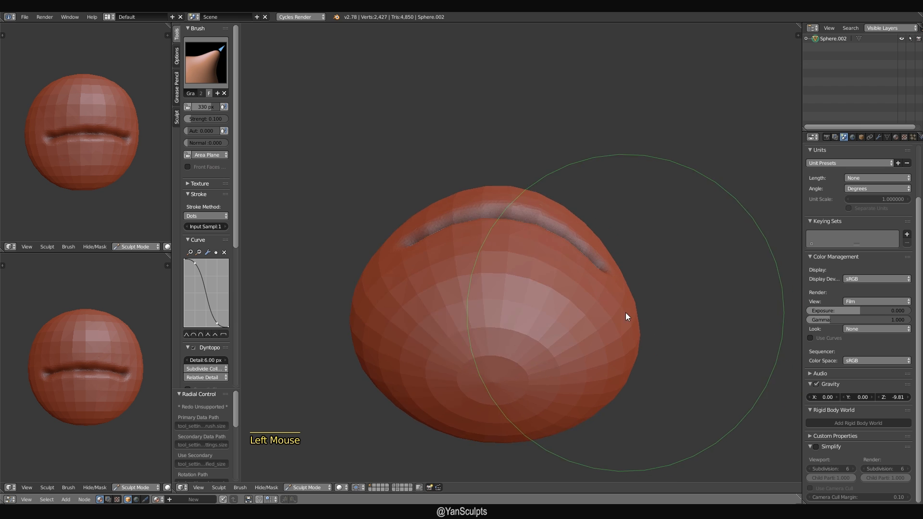
key("f")
left_click(608, 336)
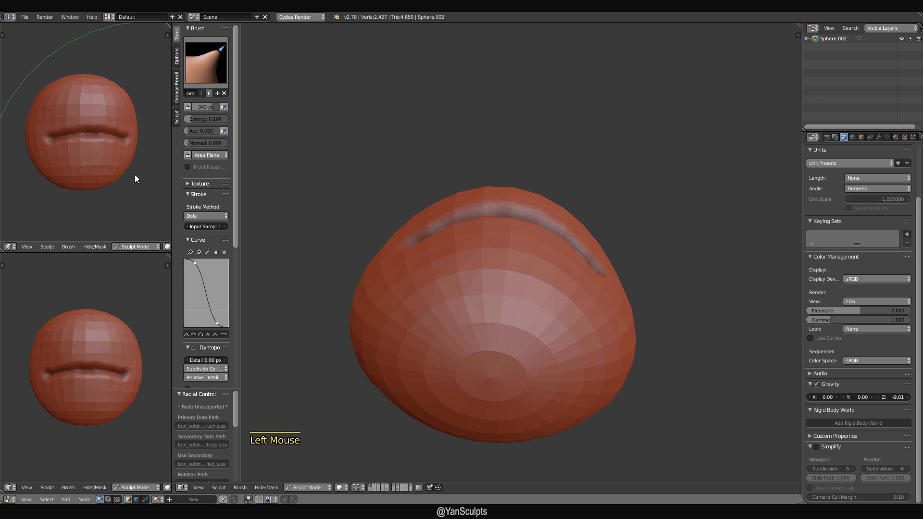
middle_click_drag(134, 175, 132, 207)
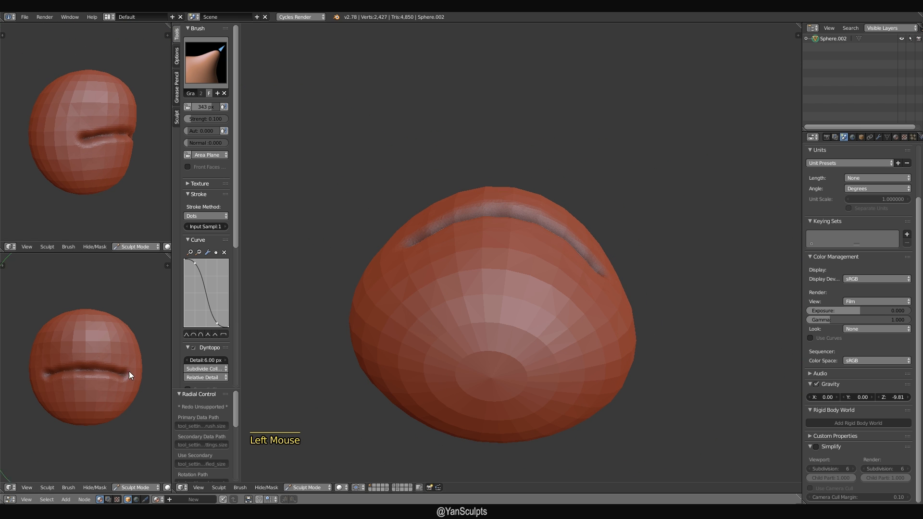
scroll(129, 375, "up", 2)
Refine the arch below the mouth groove and push its outer side with a resized Grab brush.
mouse_move(589, 331)
middle_mouse_down()
mouse_move(598, 306)
mouse_move(636, 301)
mouse_move(693, 381)
mouse_move(604, 423)
mouse_move(507, 408)
mouse_move(540, 362)
mouse_move(566, 356)
mouse_move(531, 307)
mouse_move(539, 280)
middle_mouse_up()
key("f")
left_click(559, 237)
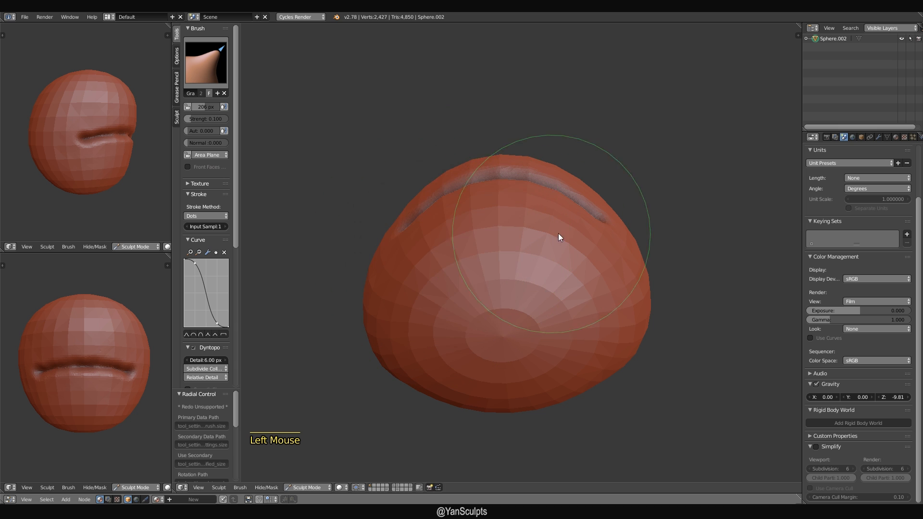
key("f")
left_click(646, 259)
Shape the lower lip profile and pull the mouth corner backward with the Grab brush at 269 to 292 px.
mouse_move(616, 267)
middle_mouse_down()
mouse_move(719, 365)
mouse_move(727, 354)
middle_mouse_up()
key("f")
left_click(590, 334)
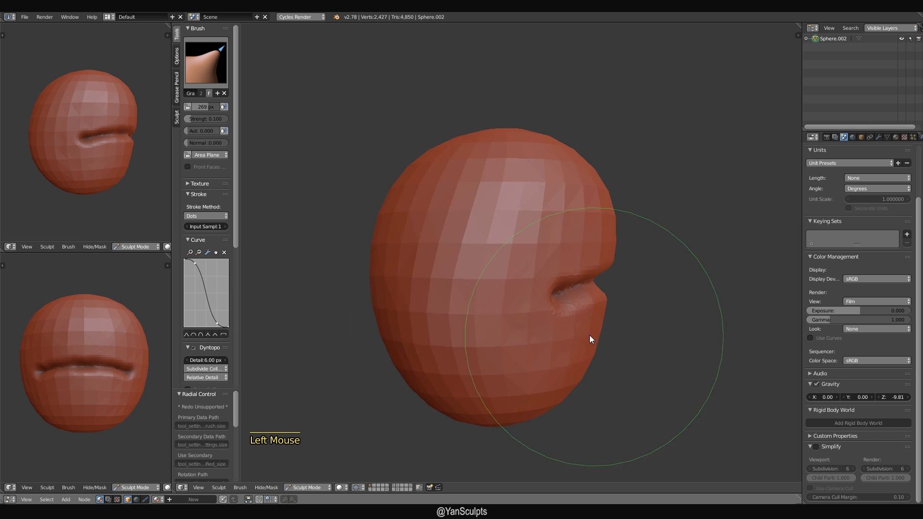
mouse_move(589, 336)
middle_mouse_down()
mouse_move(533, 311)
mouse_move(579, 350)
mouse_move(577, 364)
mouse_move(480, 362)
mouse_move(416, 346)
mouse_move(598, 345)
middle_mouse_up()
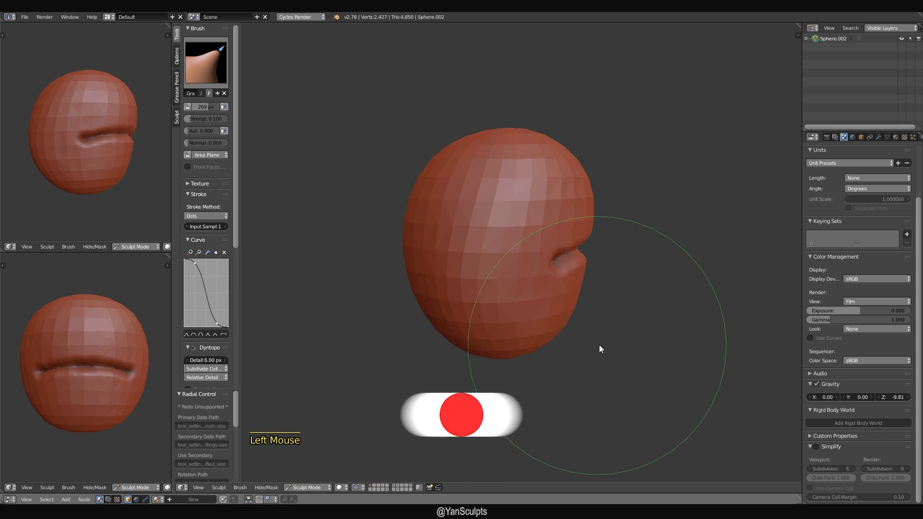
key("f")
left_click(539, 276)
left_click_drag(515, 263, 511, 263)
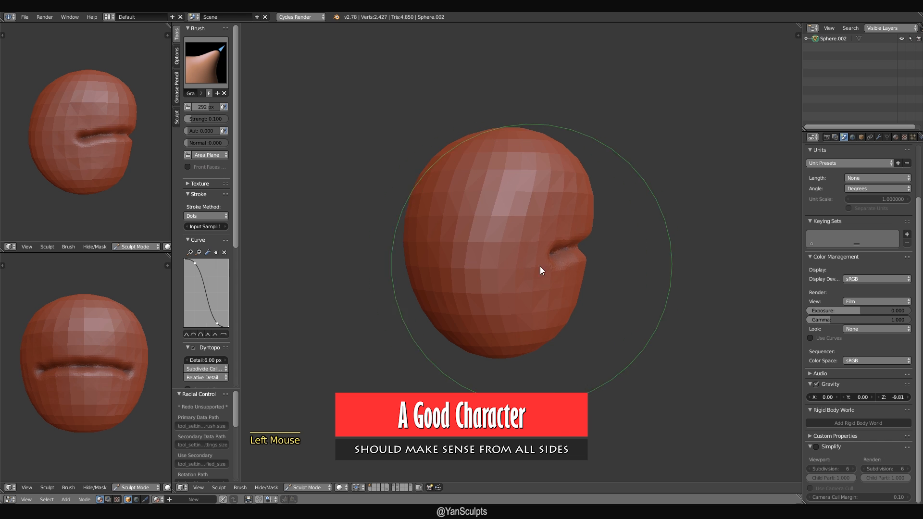
Set the Grab brush to 266 px and adjust the curve of the arch from underneath.
middle_click_drag(610, 304, 549, 256)
key("f")
left_click(536, 256)
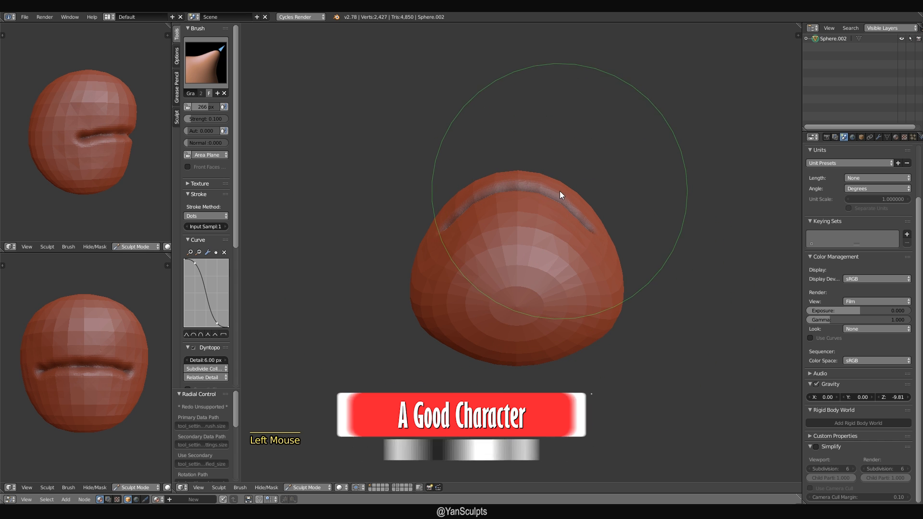
Switch to the Clay Strips brush at a reduced size and build up the centre of the lower lip.
middle_click_drag(564, 200, 599, 301)
scroll(469, 210, "up", 2)
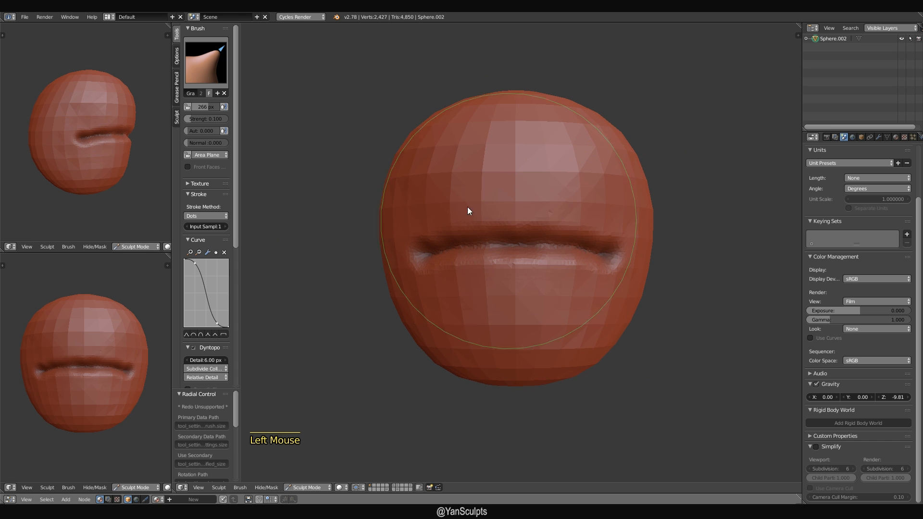
left_click(206, 63)
left_click(270, 113)
key("f")
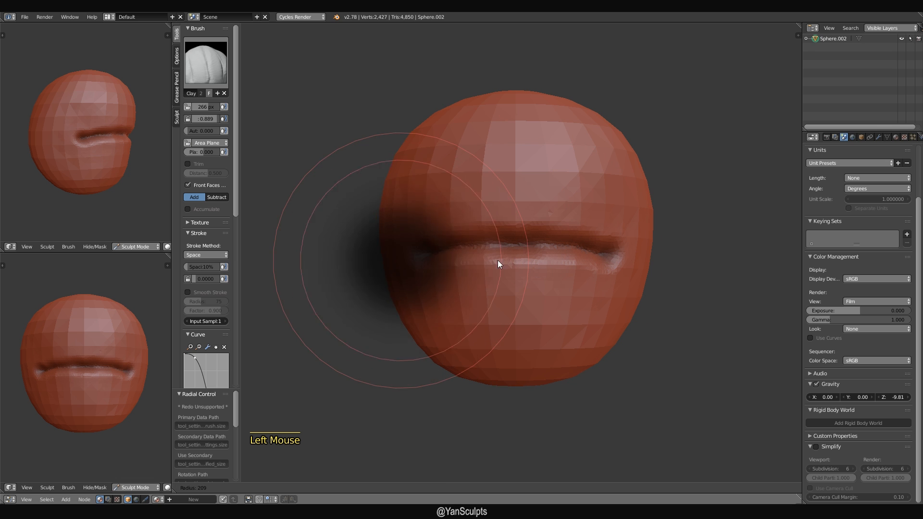
left_click(467, 264)
mouse_move(467, 264)
middle_mouse_down()
mouse_move(506, 284)
mouse_move(592, 289)
mouse_move(529, 289)
middle_mouse_up()
key("f")
left_click(514, 295)
mouse_move(511, 302)
left_mouse_down()
mouse_move(546, 284)
mouse_move(502, 315)
mouse_move(551, 283)
mouse_move(517, 295)
mouse_move(500, 286)
left_mouse_up()
Extend the Clay Strips build-up along the whole lower lip with a 46 px brush, tapering down toward the chin.
left_click(222, 74)
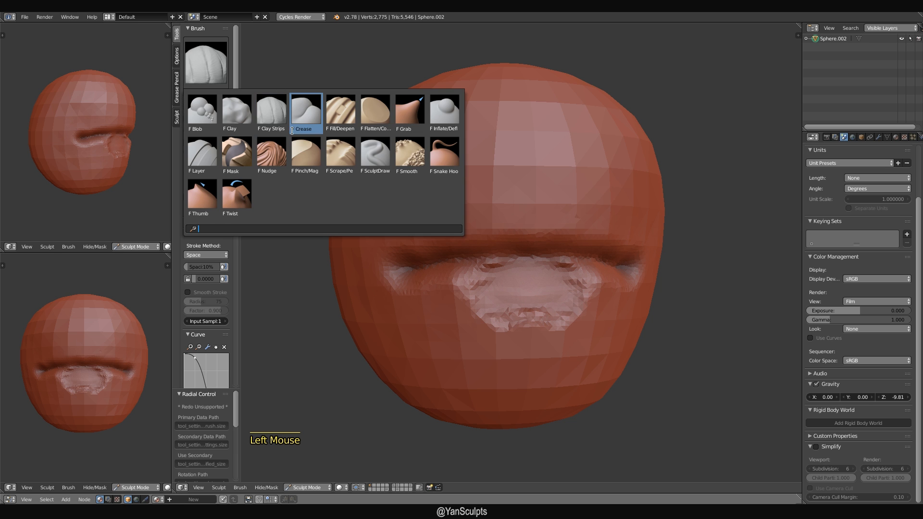
mouse_move(514, 304)
left_mouse_down()
mouse_move(524, 308)
mouse_move(500, 288)
mouse_move(534, 286)
mouse_move(523, 293)
left_mouse_up()
mouse_move(523, 293)
middle_mouse_down()
mouse_move(616, 299)
mouse_move(557, 292)
middle_mouse_up()
key("f")
left_click(543, 291)
mouse_move(473, 276)
left_mouse_down()
mouse_move(538, 263)
mouse_move(521, 272)
mouse_move(518, 287)
mouse_move(561, 338)
left_mouse_up()
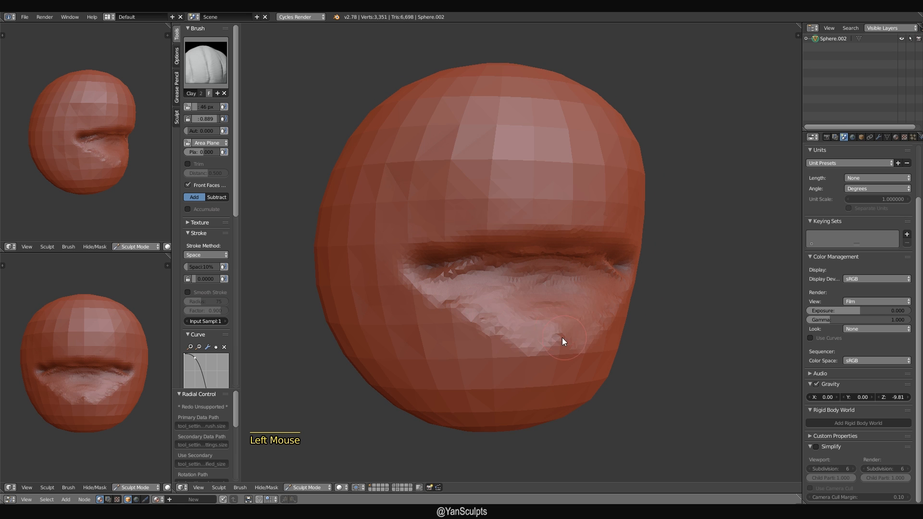
Smooth the built-up clay below the mouth groove.
mouse_move(561, 337)
middle_mouse_down()
mouse_move(497, 310)
mouse_move(639, 321)
mouse_move(585, 279)
mouse_move(503, 276)
middle_mouse_up()
mouse_move(510, 296)
left_mouse_down("shift")
mouse_move(591, 310)
mouse_move(560, 335)
mouse_move(500, 340)
left_mouse_up("shift")
mouse_move(508, 318)
middle_mouse_down()
mouse_move(556, 330)
mouse_move(526, 340)
middle_mouse_up()
Set the Clay Strips brush to 83 px and add vertical strokes of volume down the lower lip.
key("f")
left_click(527, 302)
key("f")
left_click(534, 305)
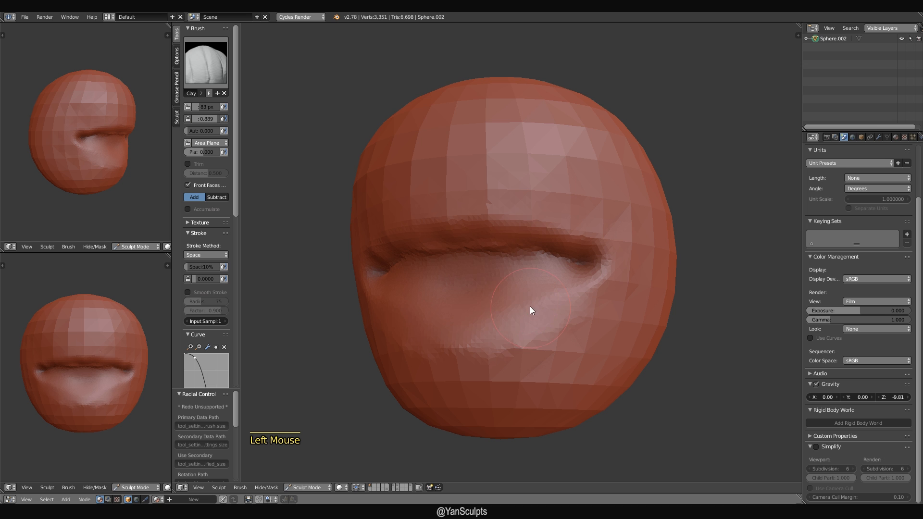
left_click_drag(530, 307, 527, 324)
left_click_drag(465, 313, 468, 345)
Enlarge the Clay Strips brush to 94 px and build up volume beneath the mouth corner.
mouse_move(521, 333)
middle_mouse_down()
mouse_move(478, 336)
mouse_move(502, 312)
middle_mouse_up()
key("f")
left_click(506, 342)
left_click_drag(503, 311, 502, 288)
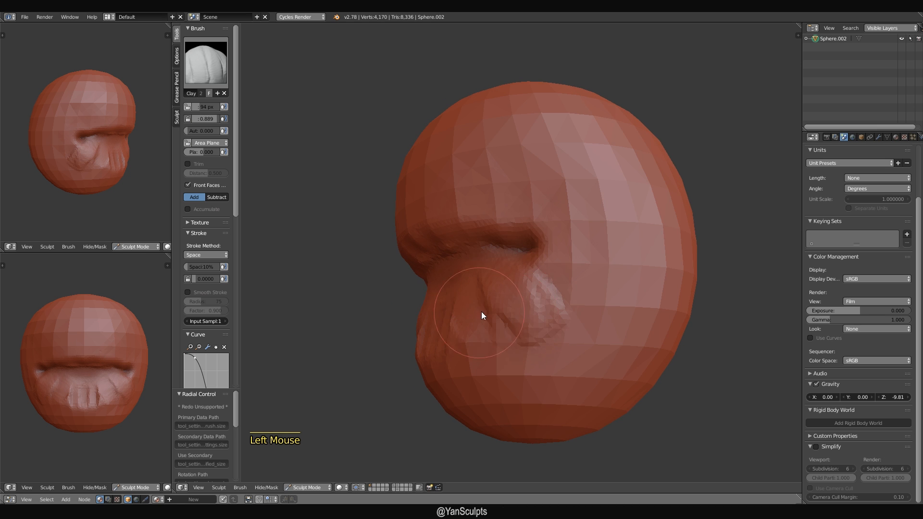
Set the Clay Strips brush to 90 px and fill the area between the lower lip and the mouth corner.
middle_click_drag(481, 312, 498, 285)
left_click_drag(512, 300, 527, 294)
key("f")
left_click(536, 297)
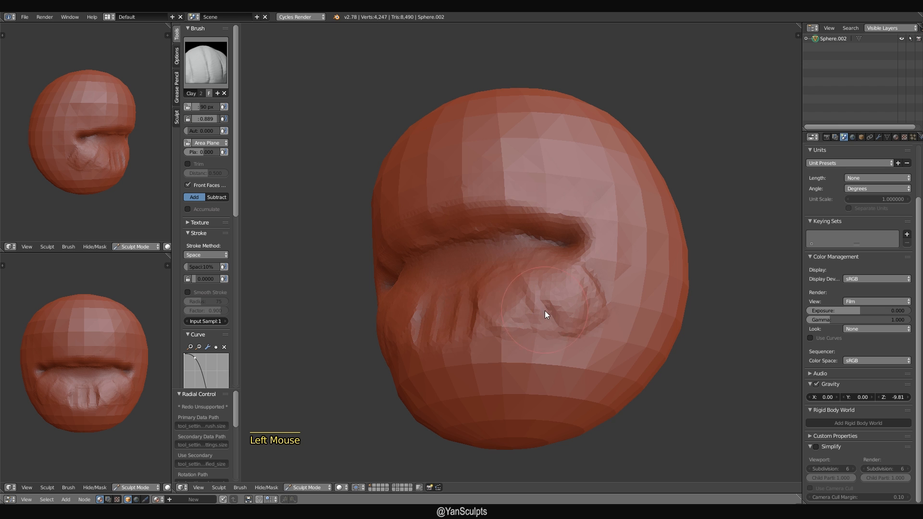
middle_click_drag(544, 311, 496, 320)
mouse_move(545, 296)
left_mouse_down()
mouse_move(530, 293)
mouse_move(508, 320)
left_mouse_up()
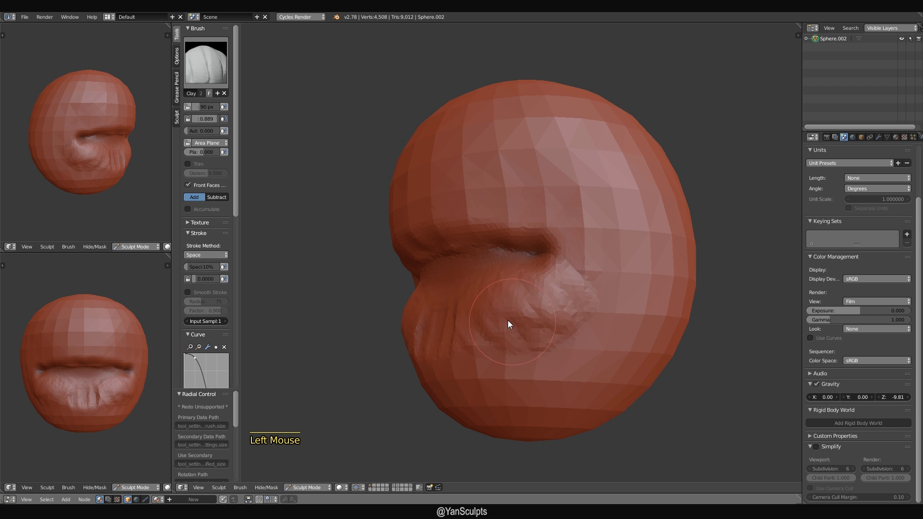
Resize the Clay Strips brush and build up more volume around and below the mouth corner.
middle_click_drag(508, 320, 544, 310)
key("f")
left_click(537, 304)
mouse_move(536, 289)
left_mouse_down()
mouse_move(572, 286)
mouse_move(554, 303)
left_mouse_up()
middle_click_drag(554, 303, 504, 309)
mouse_move(504, 308)
left_mouse_down()
mouse_move(520, 326)
mouse_move(514, 345)
left_mouse_up()
Carve an arched crease under the lower lip, setting the brush to 60 px and reducing it slightly for the final strokes.
middle_click_drag(471, 347, 496, 323)
left_click_drag(497, 323, 423, 350)
key("f")
left_click(478, 333)
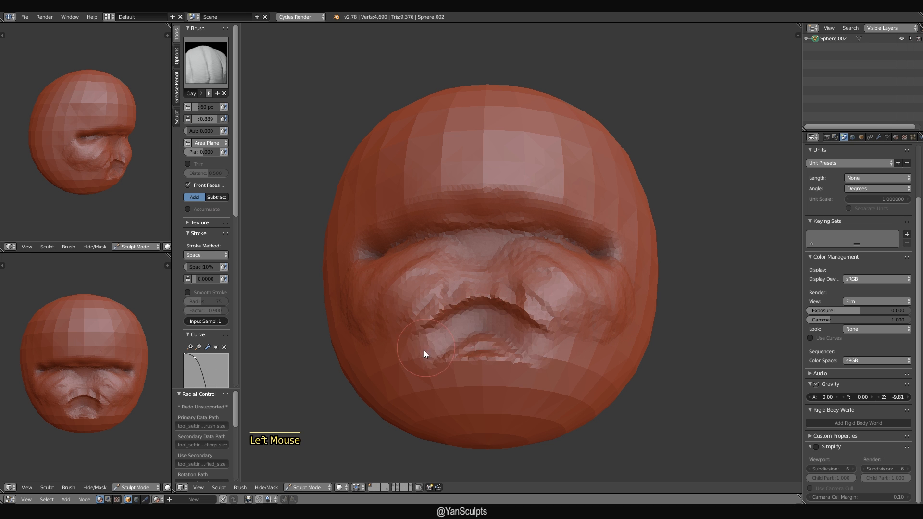
middle_click_drag(423, 350, 528, 330)
left_click_drag(484, 319, 470, 331)
mouse_move(471, 330)
middle_mouse_down()
mouse_move(466, 350)
mouse_move(603, 352)
mouse_move(514, 350)
mouse_move(486, 310)
middle_mouse_up()
scroll(486, 338, "up", 1)
key("bracketleft")
mouse_move(487, 311)
left_mouse_down()
mouse_move(440, 316)
mouse_move(423, 331)
left_mouse_up()
Enlarge the Clay Strips brush to 72 px and fill the area below the arched crease with clay.
mouse_move(450, 354)
middle_mouse_down("ctrl")
mouse_move(442, 362)
mouse_move(541, 362)
mouse_move(501, 337)
mouse_move(491, 350)
mouse_move(512, 298)
middle_mouse_up("ctrl")
key("bracketright")
key("bracketright")
key("bracketright")
left_click_drag(501, 296, 474, 349)
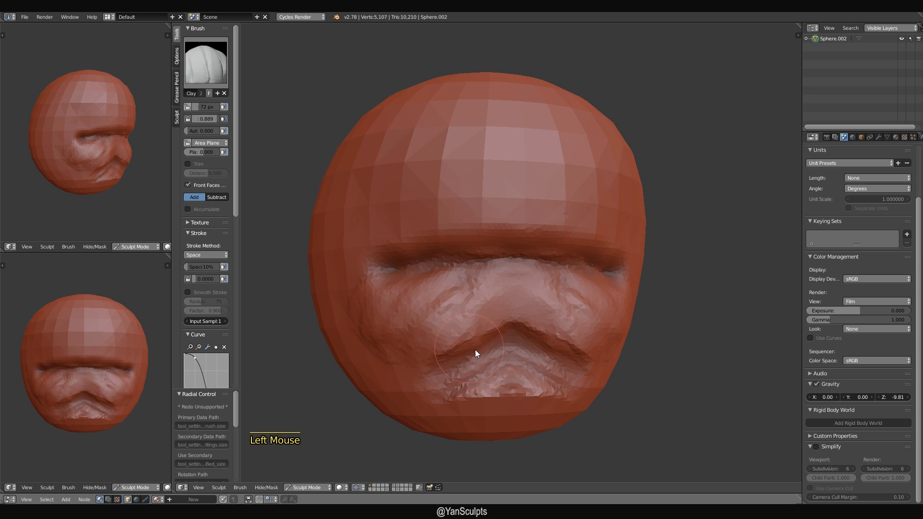
mouse_move(475, 349)
middle_mouse_down()
mouse_move(560, 345)
mouse_move(502, 323)
middle_mouse_up()
left_click_drag(522, 316, 463, 347)
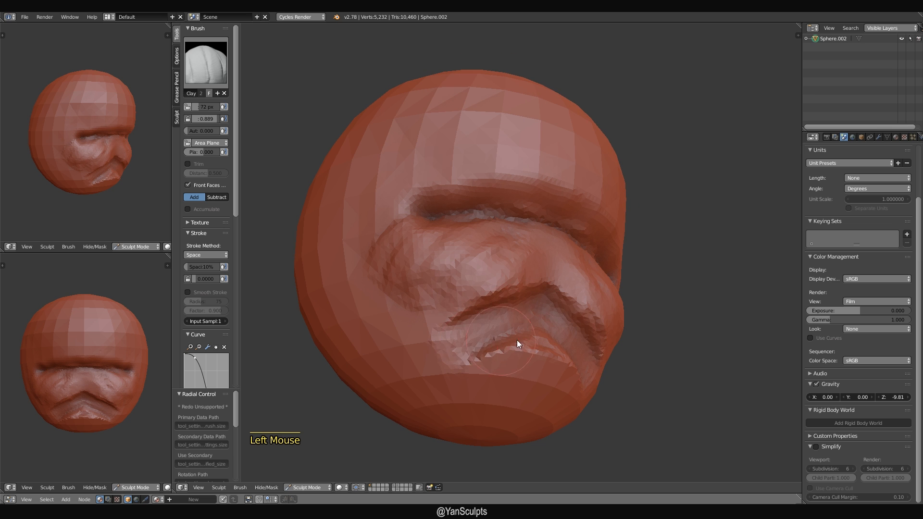
Set the Clay Strips brush to 115 px and build a rounded chin bulge beneath the lower lip crease.
middle_click_drag(517, 339, 485, 337)
middle_click_drag(485, 338, 482, 359, "ctrl")
key("f")
left_click(505, 359)
left_click_drag(489, 358, 498, 385)
Add volume along the chin's sides and shape its profile below the lip crease.
mouse_move(499, 385)
middle_mouse_down()
mouse_move(556, 373)
mouse_move(505, 350)
middle_mouse_up()
mouse_move(439, 336)
left_mouse_down()
mouse_move(467, 313)
mouse_move(501, 310)
left_mouse_up()
mouse_move(500, 310)
middle_mouse_down()
mouse_move(530, 298)
mouse_move(519, 290)
middle_mouse_up()
mouse_move(505, 307)
left_mouse_down()
mouse_move(543, 281)
mouse_move(457, 308)
mouse_move(441, 326)
mouse_move(457, 334)
left_mouse_up()
mouse_move(457, 334)
middle_mouse_down()
mouse_move(568, 361)
mouse_move(603, 316)
middle_mouse_up()
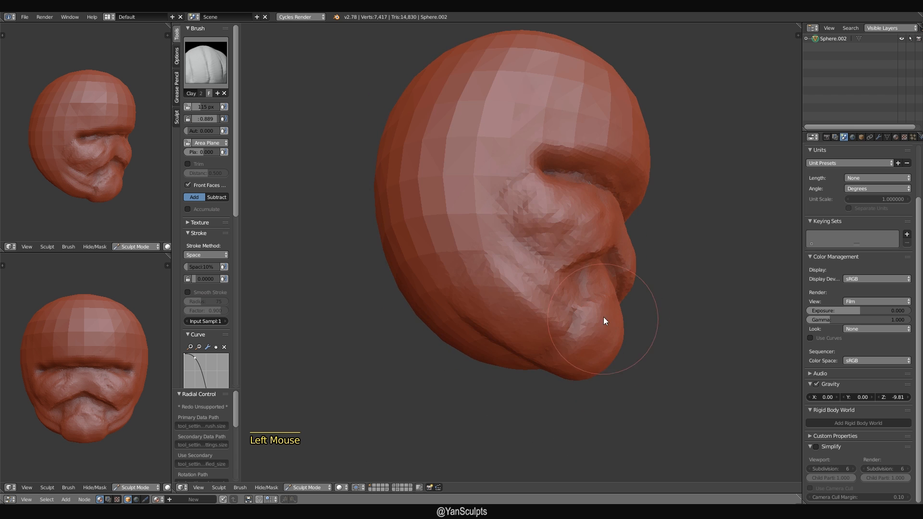
left_click_drag(604, 316, 596, 332)
middle_click_drag(596, 332, 567, 338)
left_click_drag(568, 338, 546, 330)
Fill the hollow between chin and jaw so the chin blends into the jawline on both sides.
mouse_move(546, 331)
middle_mouse_down()
mouse_move(604, 367)
mouse_move(552, 334)
middle_mouse_up()
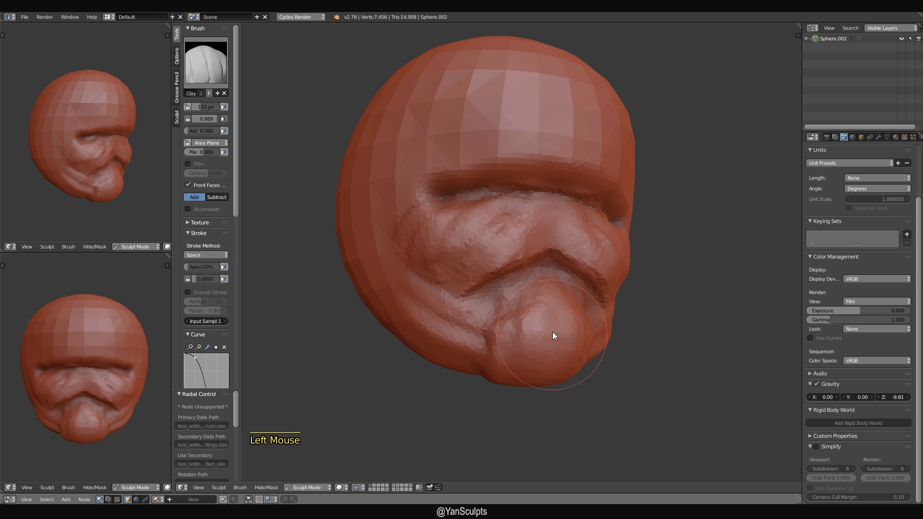
mouse_move(552, 334)
left_mouse_down()
mouse_move(554, 309)
mouse_move(536, 308)
mouse_move(469, 350)
left_mouse_up()
mouse_move(470, 351)
middle_mouse_down()
mouse_move(527, 349)
mouse_move(523, 329)
middle_mouse_up()
left_click_drag(523, 329, 558, 298)
mouse_move(558, 298)
middle_mouse_down()
mouse_move(546, 323)
mouse_move(494, 336)
middle_mouse_up()
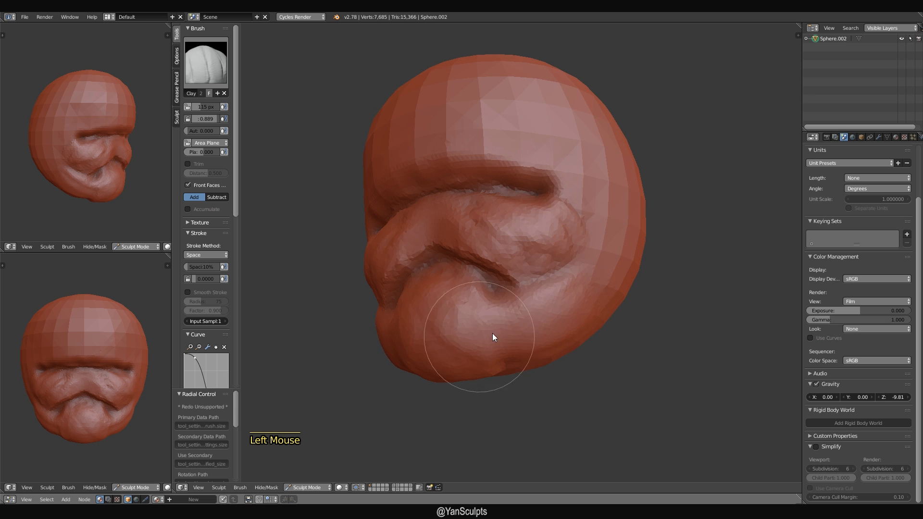
mouse_move(494, 335)
left_mouse_down()
mouse_move(439, 294)
mouse_move(491, 336)
left_mouse_up()
Resize the Clay Strips brush and build up the cheek beside and above the mouth corner.
mouse_move(491, 337)
middle_mouse_down()
mouse_move(593, 339)
mouse_move(540, 371)
mouse_move(531, 368)
mouse_move(612, 375)
mouse_move(573, 412)
mouse_move(518, 304)
middle_mouse_up()
key("f")
left_click(517, 260)
middle_click_drag(569, 286, 533, 306)
middle_click_drag(594, 314, 506, 328)
key("f")
left_click(532, 305)
mouse_move(578, 320)
middle_mouse_down()
mouse_move(620, 250)
mouse_move(591, 269)
middle_mouse_up()
key("f")
left_click(655, 284)
key("g")
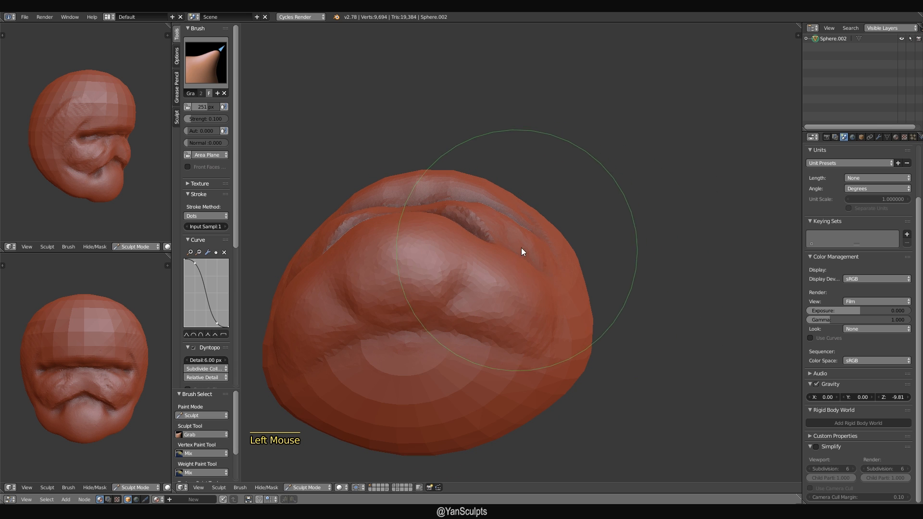
middle_click_drag(532, 250, 694, 327)
scroll(693, 327, "up", 3)
scroll(663, 303, "down", 4)
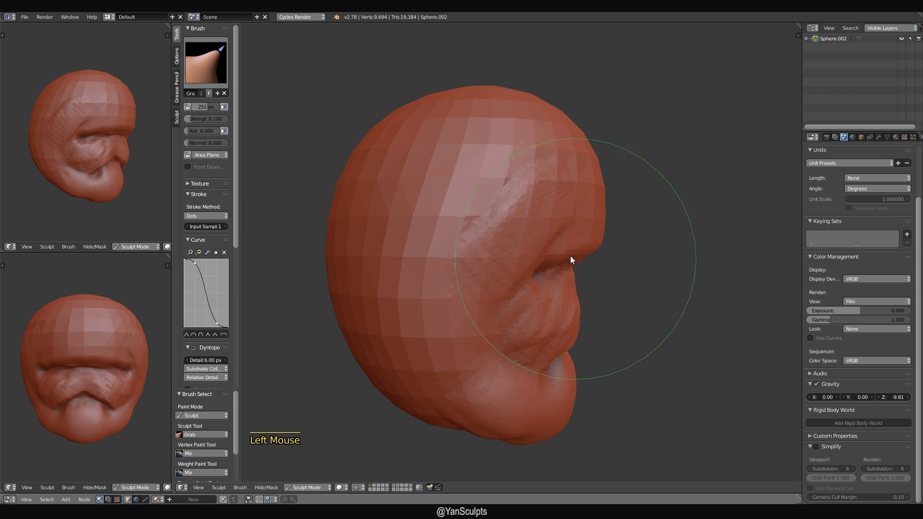
key("f")
left_click(579, 278)
middle_click_drag(576, 276, 527, 308)
middle_click_drag(484, 274, 533, 333)
scroll(532, 330, "up", 2)
Switch to the Clay Strips brush at 68 px and start forming the philtrum above the upper lip's centre.
left_click(205, 62)
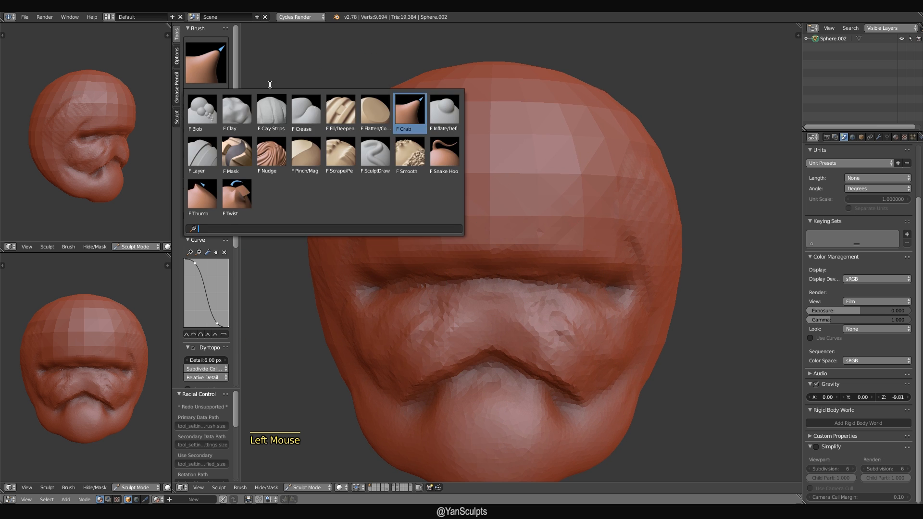
left_click(286, 117)
key("f")
left_click(494, 268)
scroll(504, 266, "up", 3)
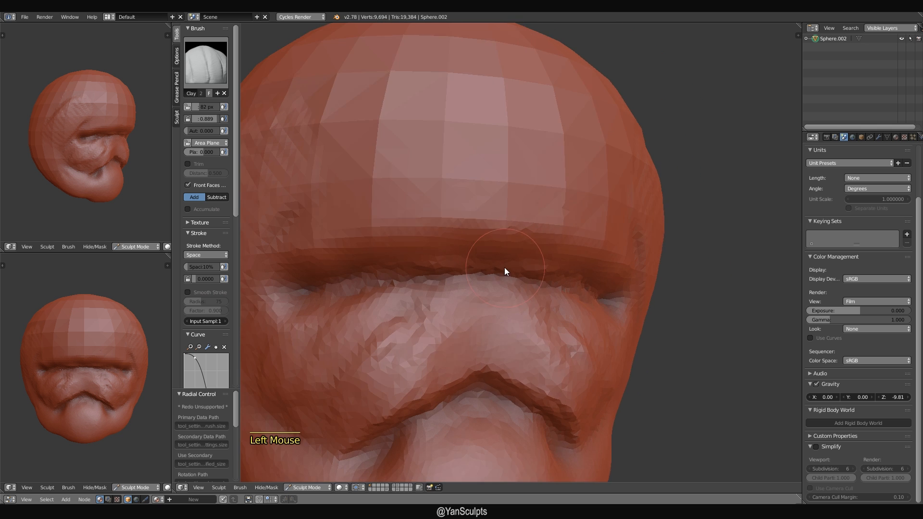
mouse_move(505, 268)
middle_mouse_down()
mouse_move(488, 258)
mouse_move(488, 290)
mouse_move(469, 277)
mouse_move(481, 286)
mouse_move(502, 260)
middle_mouse_up()
key("f")
left_click(494, 269)
scroll(486, 274, "down", 1)
key("f")
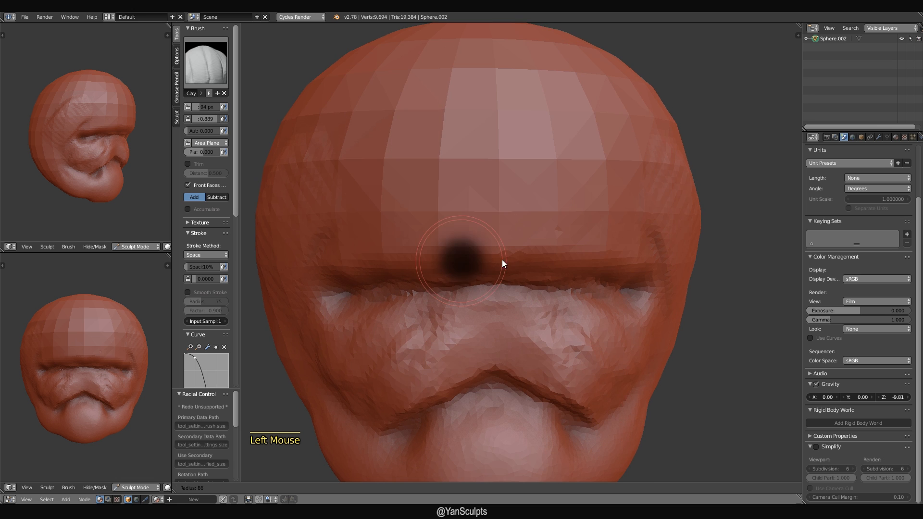
left_click(489, 259)
left_click_drag(484, 231, 495, 233)
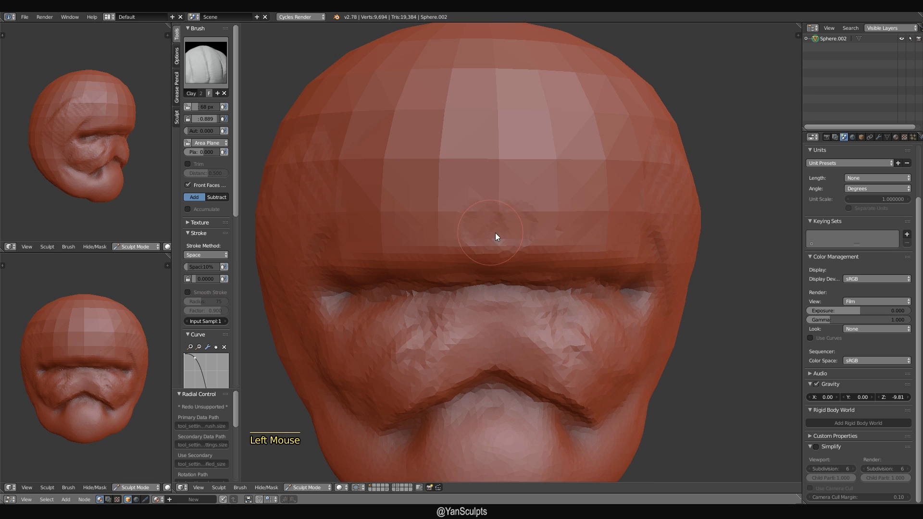
Switch to the Crease brush at 47 px and outline the base of the philtrum and the upper lip's border.
left_click(207, 53)
left_click(303, 111)
left_click_drag(450, 234, 509, 249)
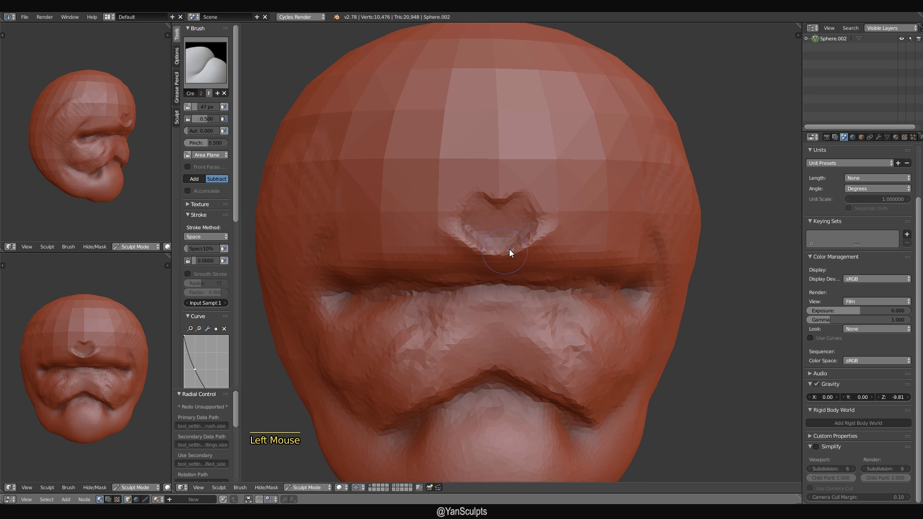
mouse_move(509, 249)
middle_mouse_down()
mouse_move(503, 258)
mouse_move(496, 247)
mouse_move(527, 259)
middle_mouse_up()
left_click_drag(483, 230, 374, 254)
mouse_move(507, 263)
middle_mouse_down()
mouse_move(476, 258)
mouse_move(475, 218)
middle_mouse_up()
left_click_drag(452, 233, 466, 231)
mouse_move(499, 254)
middle_mouse_down("shift")
mouse_move(521, 235)
mouse_move(517, 294)
mouse_move(524, 275)
mouse_move(548, 274)
middle_mouse_up("shift")
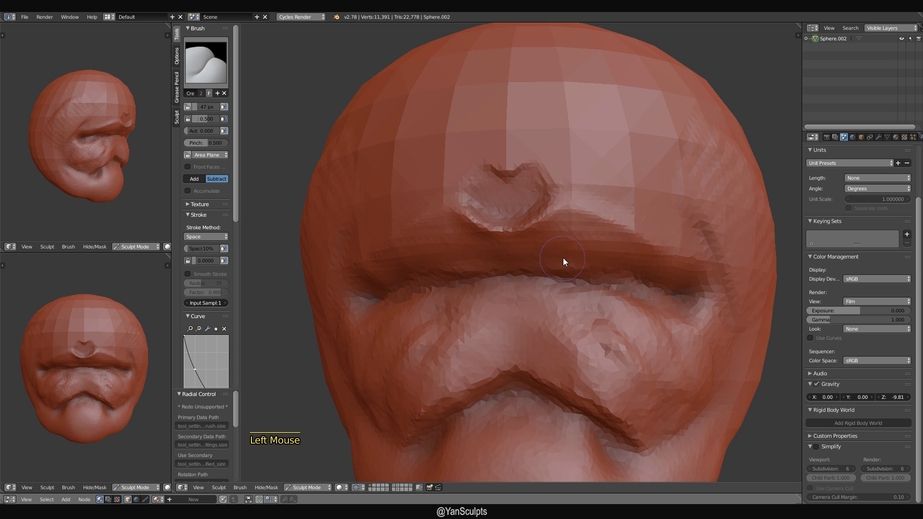
left_click_drag(563, 258, 550, 273)
mouse_move(549, 279)
middle_mouse_down()
mouse_move(563, 251)
mouse_move(506, 272)
mouse_move(550, 287)
mouse_move(554, 270)
middle_mouse_up()
key("ctrl+z")
Extend the philtrum groove upward with the Crease brush.
mouse_move(543, 257)
left_mouse_down()
mouse_move(594, 203)
mouse_move(583, 219)
mouse_move(572, 181)
left_mouse_up()
key("f")
left_click(582, 221)
Switch to the Clay Strips brush at 104 px and build a central bulge on the upper lip below the philtrum.
left_click(202, 59)
left_click(275, 113)
key("f")
left_click(596, 219)
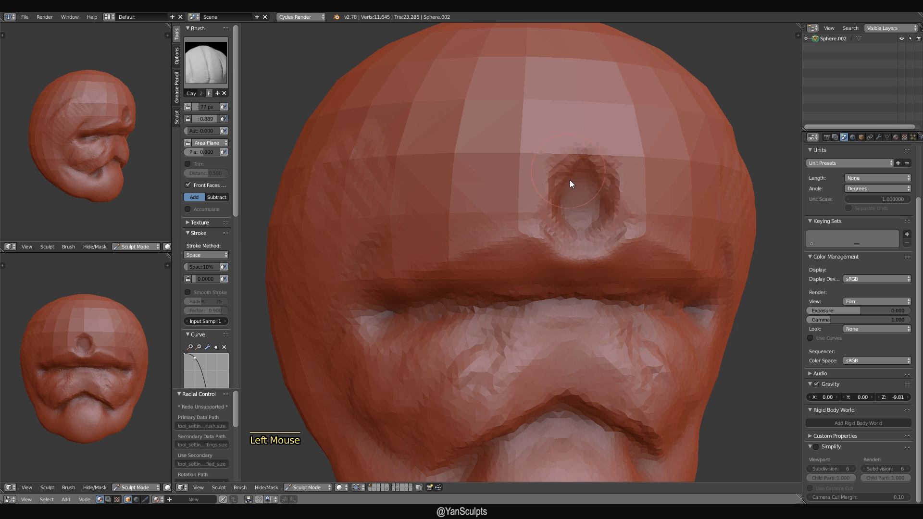
mouse_move(572, 181)
middle_mouse_down()
mouse_move(586, 288)
mouse_move(591, 265)
mouse_move(556, 270)
mouse_move(585, 241)
mouse_move(541, 268)
middle_mouse_up()
scroll(544, 270, "up", 1)
key("f")
left_click(558, 269)
mouse_move(512, 242)
left_mouse_down()
mouse_move(519, 235)
mouse_move(552, 272)
left_mouse_up()
Round out and soften the upper lip's central bulge with a 117 px brush.
scroll(532, 251, "up", 1)
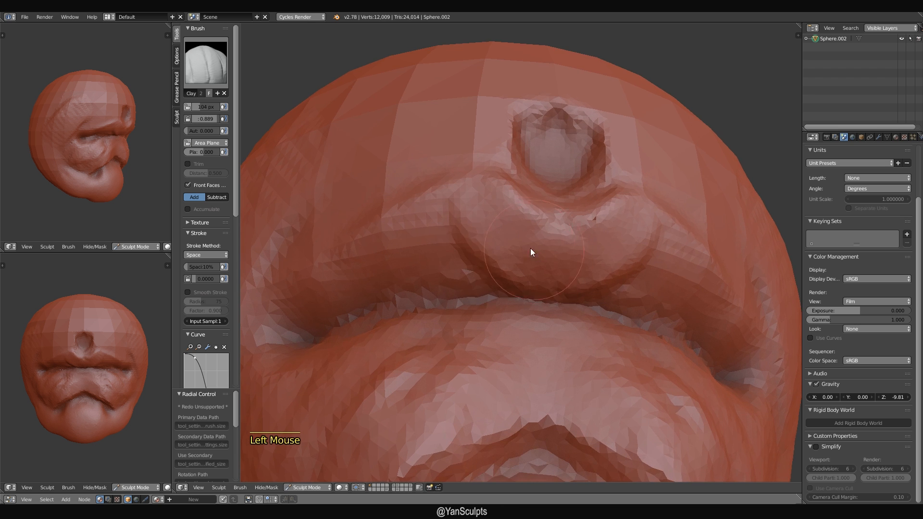
mouse_move(495, 238)
left_mouse_down()
mouse_move(550, 250)
mouse_move(533, 282)
left_mouse_up()
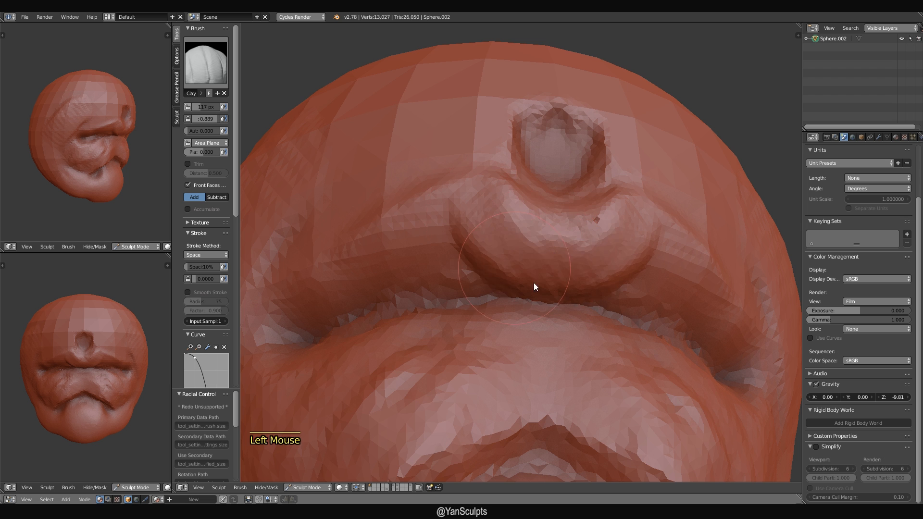
mouse_move(533, 282)
middle_mouse_down()
mouse_move(477, 281)
mouse_move(442, 300)
mouse_move(494, 264)
mouse_move(541, 255)
middle_mouse_up()
mouse_move(512, 261)
left_mouse_down()
mouse_move(511, 251)
mouse_move(490, 259)
mouse_move(566, 204)
mouse_move(537, 266)
mouse_move(572, 217)
mouse_move(563, 209)
mouse_move(525, 266)
mouse_move(488, 226)
left_mouse_up()
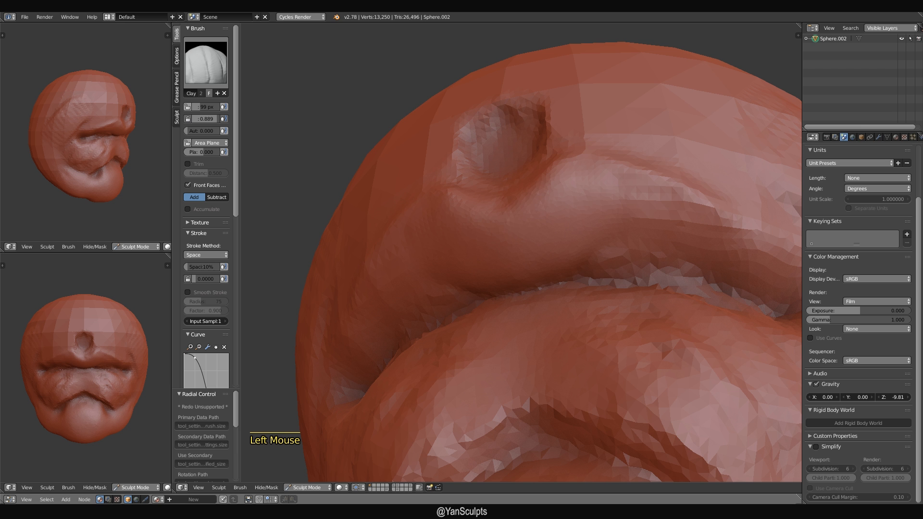
Set the Clay Strips brush to 85 px and add volume along the upper lip from its centre to the mouth corner.
mouse_move(535, 260)
middle_mouse_down()
mouse_move(562, 266)
mouse_move(567, 282)
mouse_move(550, 299)
mouse_move(558, 270)
mouse_move(528, 286)
mouse_move(508, 290)
mouse_move(503, 281)
middle_mouse_up()
key("f")
left_click(555, 273)
key("f")
left_click(504, 282)
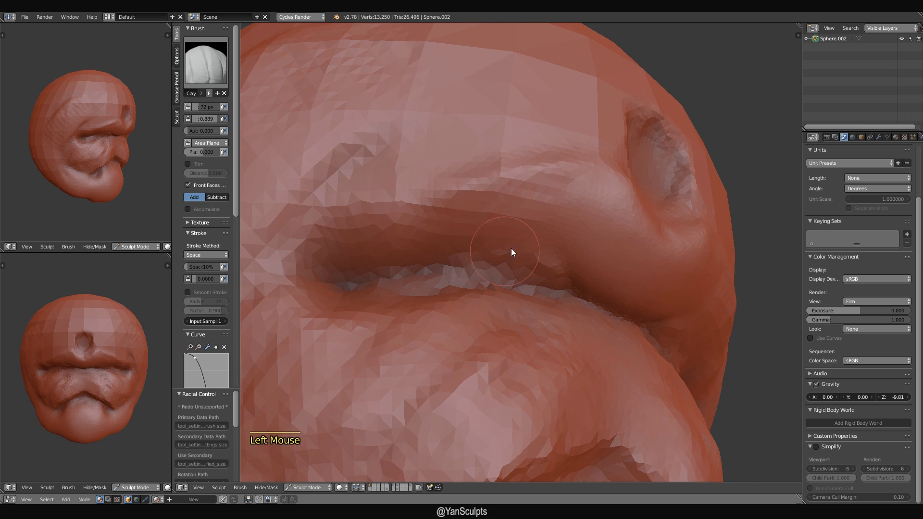
mouse_move(512, 248)
left_mouse_down()
mouse_move(472, 229)
mouse_move(505, 220)
left_mouse_up()
key("f")
left_click(521, 236)
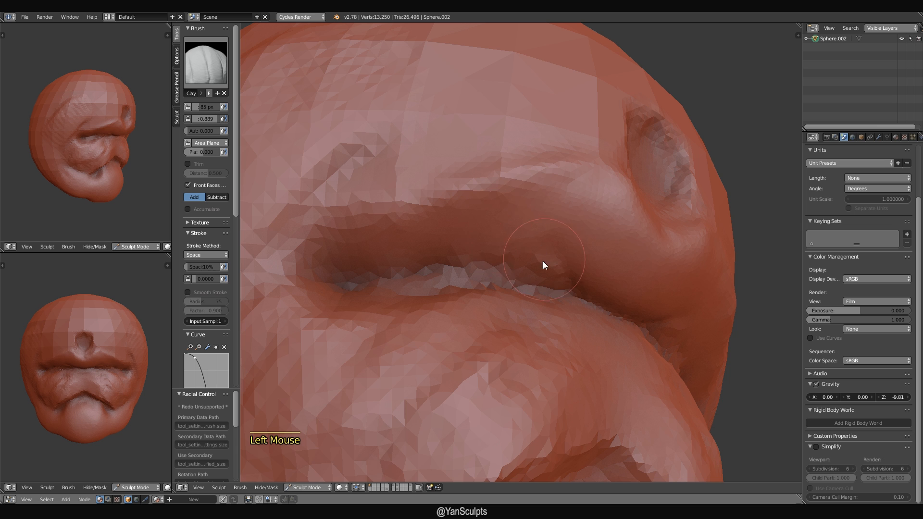
middle_click_drag(543, 261, 522, 250)
mouse_move(521, 249)
left_mouse_down()
mouse_move(480, 243)
mouse_move(450, 273)
mouse_move(449, 235)
mouse_move(340, 287)
left_mouse_up()
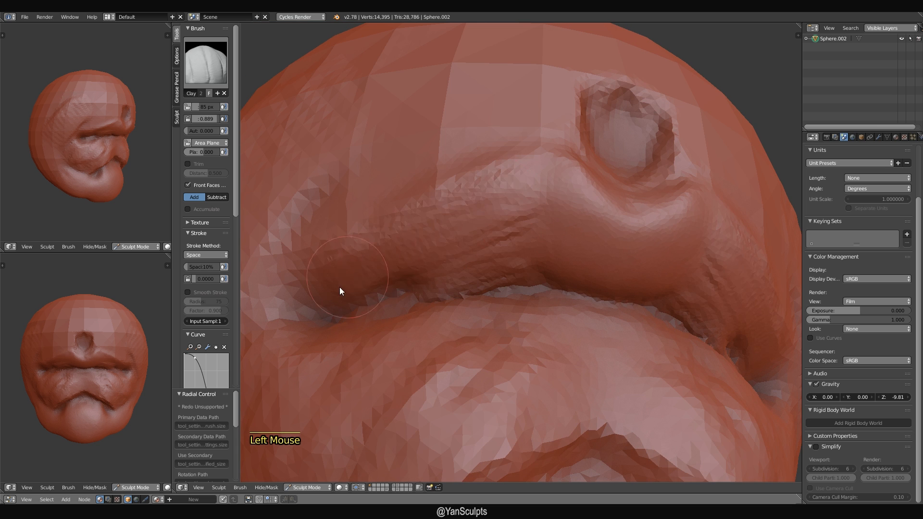
Resize the brush and fill out the side of the upper lip above the mouth groove.
middle_click_drag(375, 282, 451, 259)
key("f")
left_click(457, 257)
mouse_move(457, 256)
left_mouse_down()
mouse_move(473, 238)
mouse_move(426, 250)
mouse_move(452, 250)
mouse_move(485, 208)
mouse_move(511, 206)
mouse_move(510, 229)
mouse_move(470, 246)
left_mouse_up()
Switch to the Scrape/Peaks brush and flatten the front surface of the upper lip.
key("shift+4")
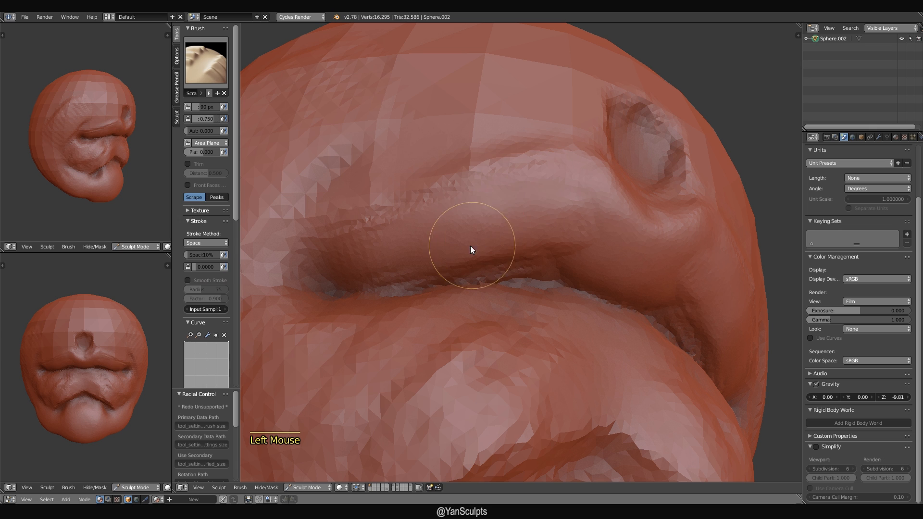
left_click(204, 67)
left_click(339, 163)
scroll(233, 222, "down", 6)
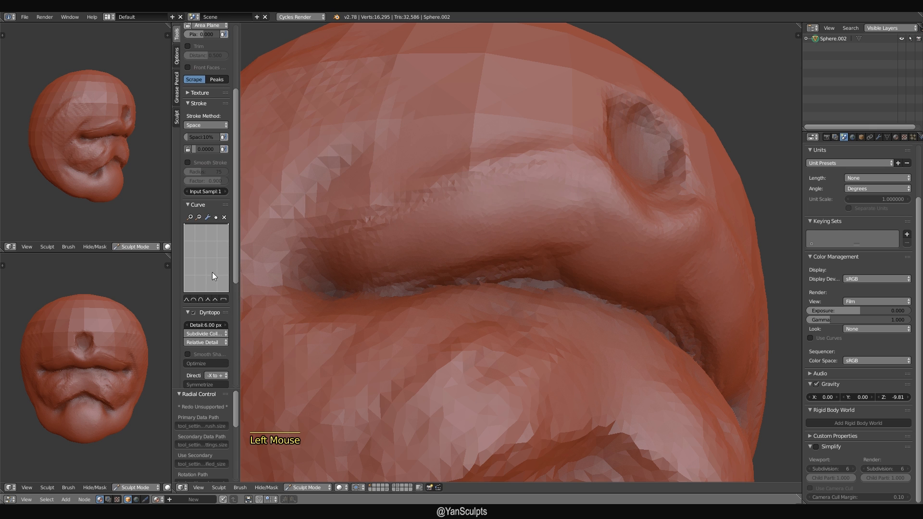
mouse_move(406, 253)
middle_mouse_down()
mouse_move(516, 298)
mouse_move(471, 269)
middle_mouse_up()
mouse_move(508, 200)
left_mouse_down()
mouse_move(496, 189)
mouse_move(398, 263)
mouse_move(405, 235)
mouse_move(336, 272)
mouse_move(412, 226)
left_mouse_up()
mouse_move(412, 227)
middle_mouse_down()
mouse_move(498, 237)
mouse_move(558, 221)
middle_mouse_up()
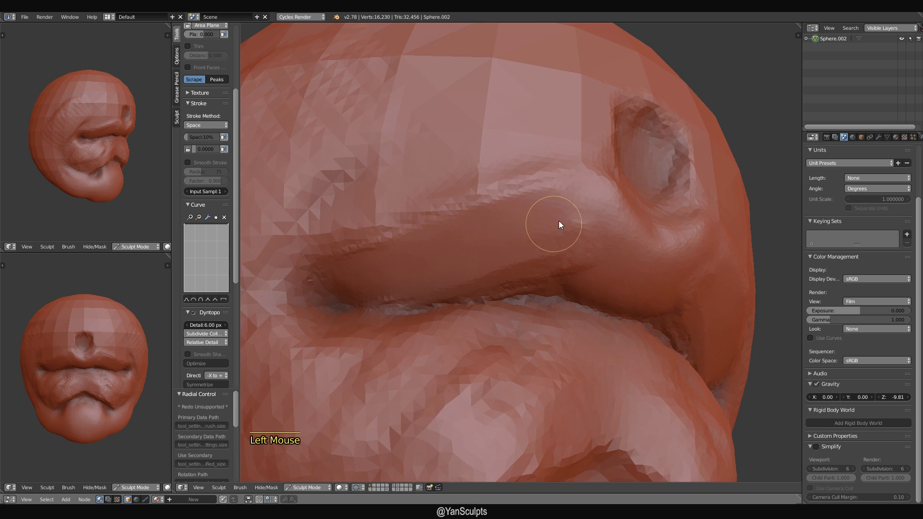
left_click_drag(566, 232, 576, 262)
mouse_move(587, 281)
middle_mouse_down()
mouse_move(598, 288)
mouse_move(572, 272)
middle_mouse_up()
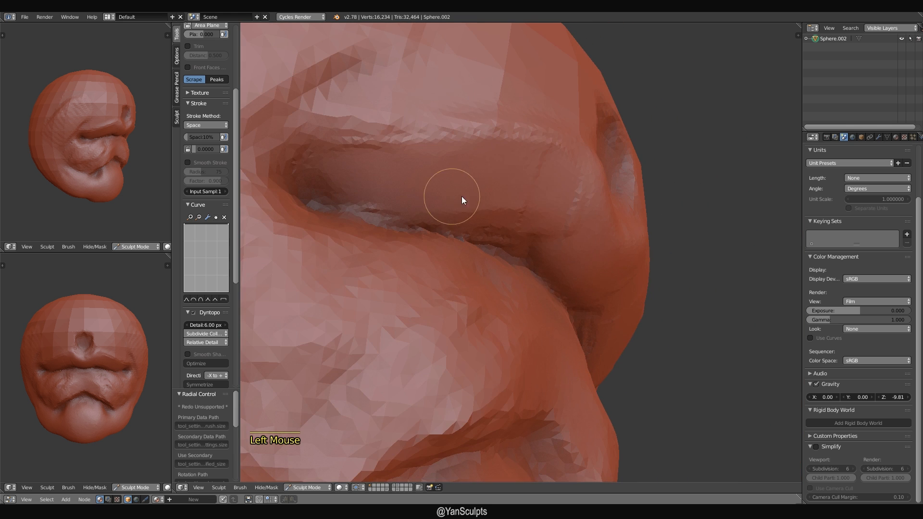
Scrape the upper lip near the mouth corner and along its upper edge.
middle_click_drag(454, 195, 414, 274)
mouse_move(416, 272)
left_mouse_down()
mouse_move(451, 244)
mouse_move(372, 291)
left_mouse_up()
mouse_move(371, 294)
middle_mouse_down()
mouse_move(520, 247)
mouse_move(455, 239)
mouse_move(494, 243)
middle_mouse_up()
mouse_move(494, 242)
left_mouse_down()
mouse_move(546, 221)
mouse_move(455, 263)
mouse_move(527, 225)
left_mouse_up()
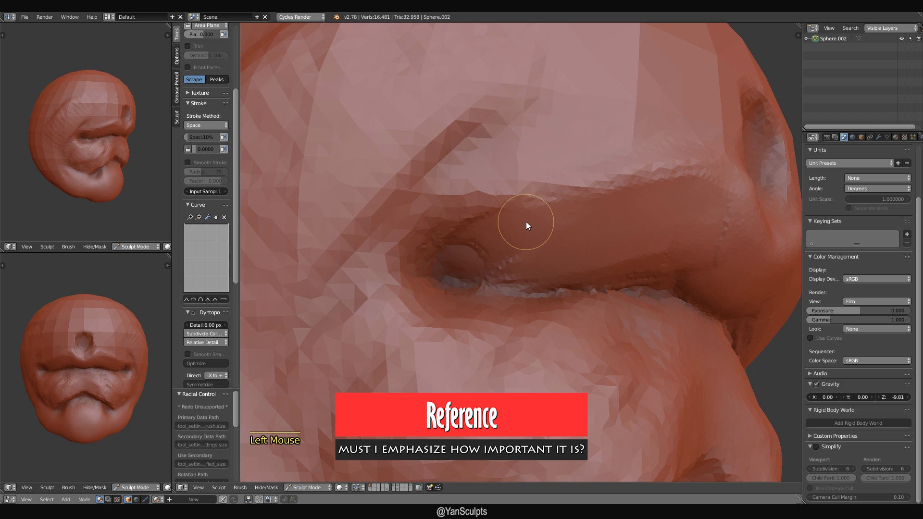
mouse_move(525, 221)
middle_mouse_down()
mouse_move(571, 255)
mouse_move(550, 283)
mouse_move(488, 267)
middle_mouse_up()
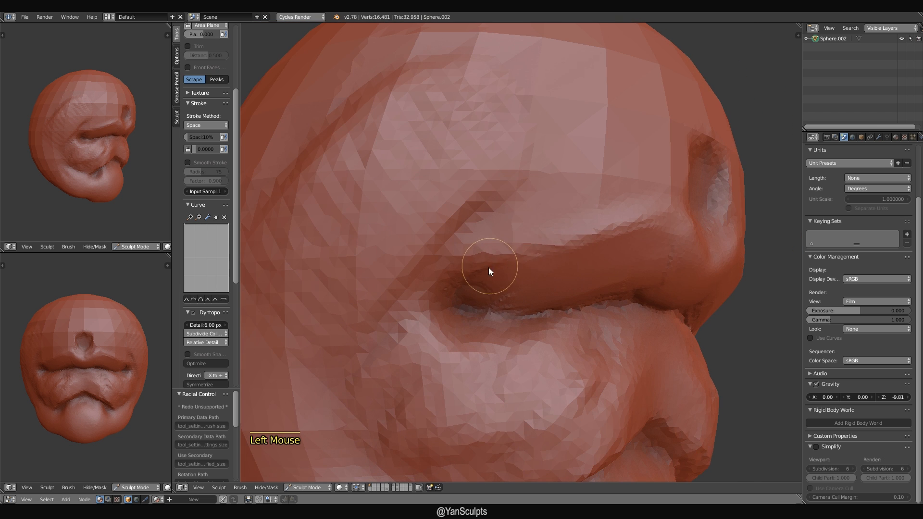
mouse_move(488, 267)
left_mouse_down()
mouse_move(568, 214)
mouse_move(536, 206)
mouse_move(565, 223)
left_mouse_up()
Scrape the area above and beside the mouth corner to blend the lip's upper edge into the cheek.
middle_click_drag(564, 223, 524, 224)
left_click_drag(432, 255, 448, 267)
middle_click_drag(452, 258, 478, 228)
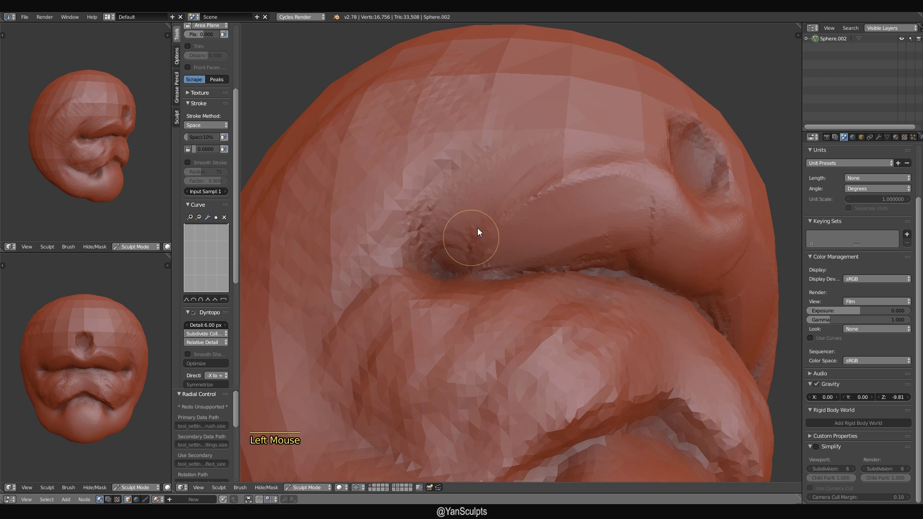
mouse_move(477, 232)
left_mouse_down()
mouse_move(527, 170)
mouse_move(558, 163)
left_mouse_up()
left_click_drag(481, 221, 556, 177)
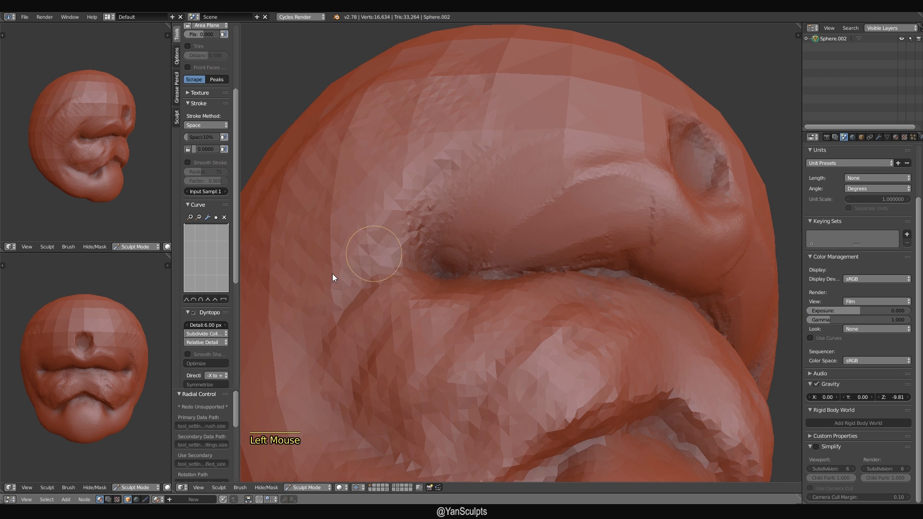
Enlarge the head in both preview viewports and examine the lips from the front and three-quarter view.
mouse_move(122, 417)
middle_mouse_down("ctrl")
mouse_move(131, 394)
mouse_move(123, 402)
middle_mouse_up("ctrl")
mouse_move(116, 180)
middle_mouse_down("ctrl")
mouse_move(120, 160)
mouse_move(107, 174)
mouse_move(119, 179)
middle_mouse_up("ctrl")
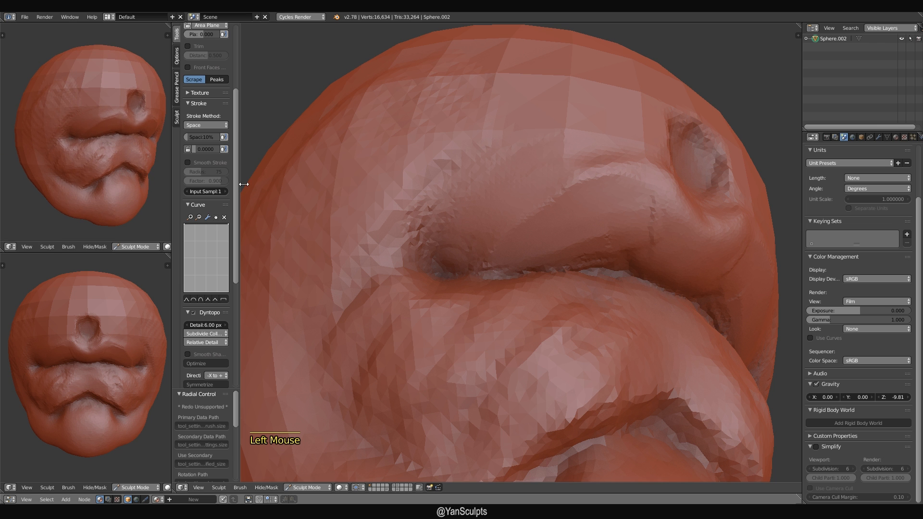
middle_click_drag(649, 244, 573, 238, "ctrl")
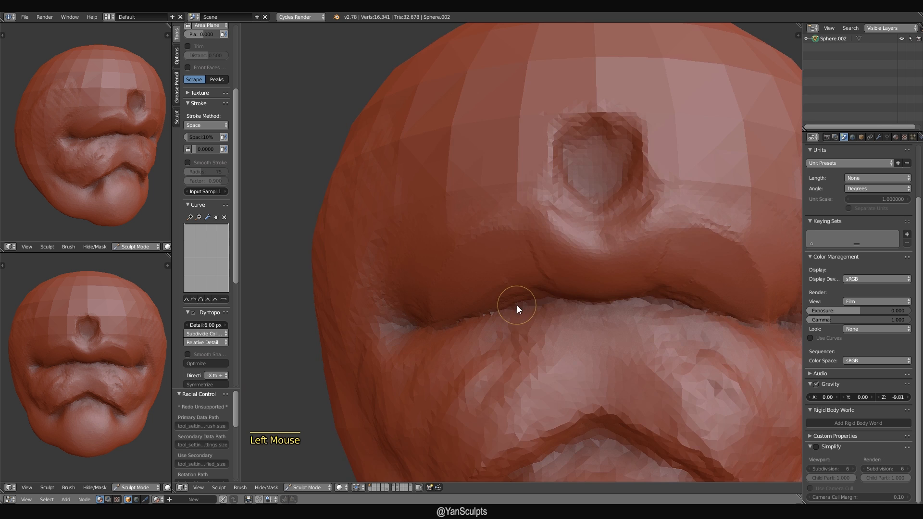
scroll(517, 305, "down", 4)
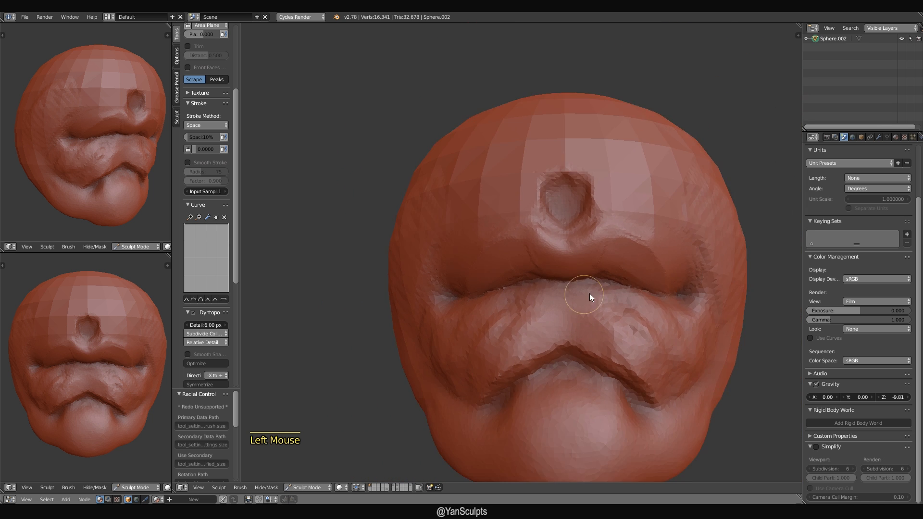
mouse_move(590, 293)
middle_mouse_down()
mouse_move(539, 313)
mouse_move(647, 321)
mouse_move(532, 306)
mouse_move(537, 324)
mouse_move(423, 316)
mouse_move(556, 323)
mouse_move(552, 346)
mouse_move(495, 314)
middle_mouse_up()
scroll(544, 330, "up", 3)
scroll(234, 248, "up", 5)
Keep the Scrape/Peaks brush, set it to 50 px and flatten the lower lip and the arched crease beneath it.
left_click(208, 66)
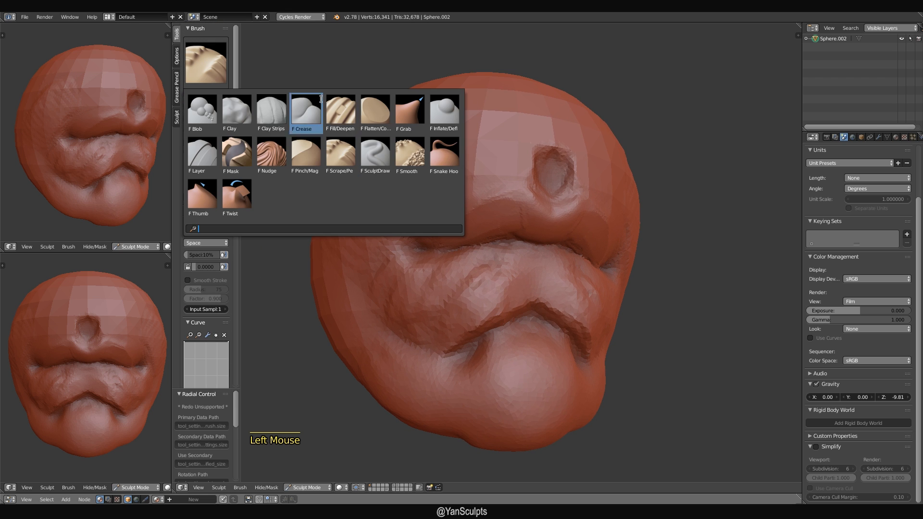
left_click(209, 64)
middle_click_drag(509, 334, 489, 303, "shift")
scroll(488, 299, "up", 1)
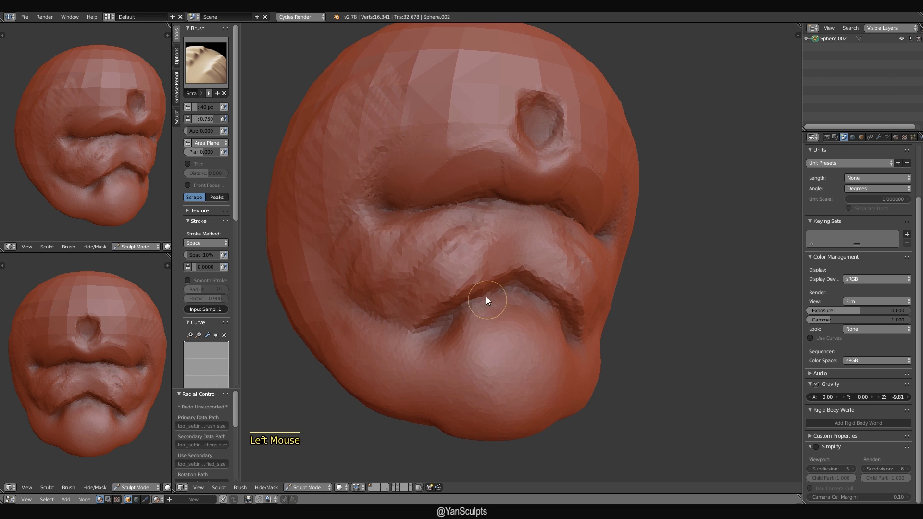
key("f")
left_click(484, 289)
mouse_move(484, 289)
left_mouse_down()
mouse_move(466, 288)
mouse_move(459, 235)
mouse_move(415, 284)
mouse_move(481, 273)
mouse_move(484, 281)
left_mouse_up()
middle_click_drag(483, 283, 451, 287)
mouse_move(451, 288)
left_mouse_down()
mouse_move(508, 269)
mouse_move(519, 250)
mouse_move(409, 308)
left_mouse_up()
middle_click_drag(411, 308, 475, 270)
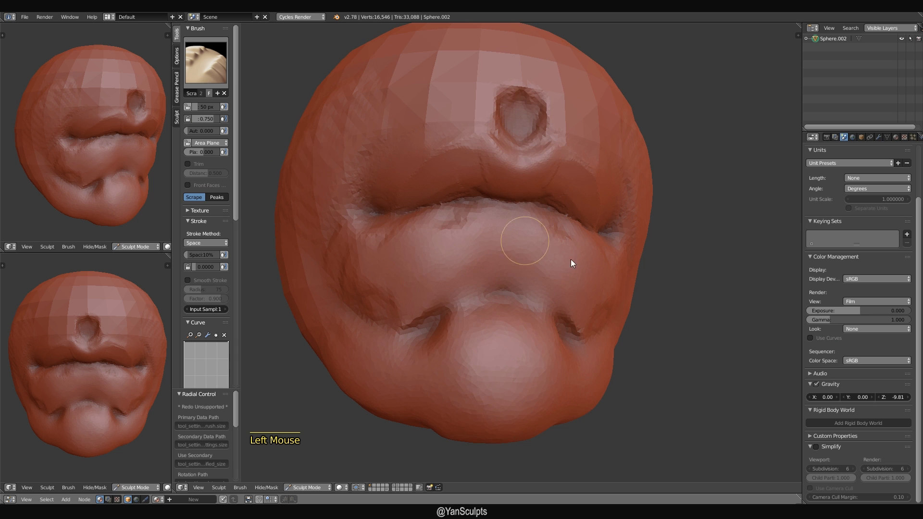
Examine the main viewport's display and shading settings, including the matcap and ambient occlusion options.
middle_click_drag(462, 354, 423, 385)
key("n")
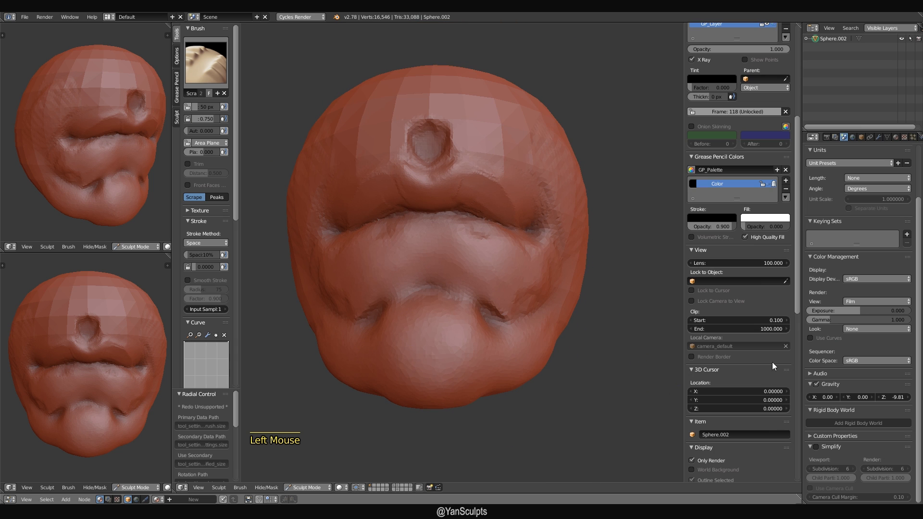
left_click_drag(794, 300, 775, 452)
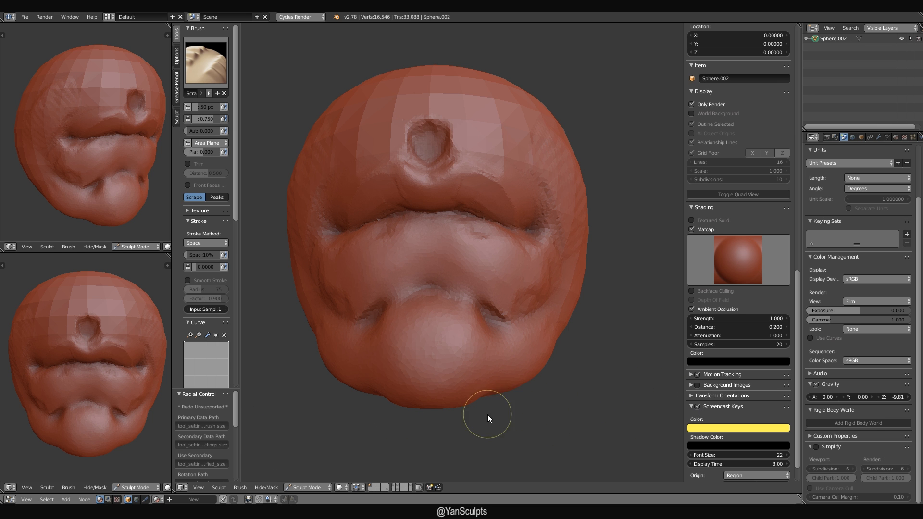
key("n")
Scrape the lower lip's outer side and the cheek crease beneath it with the 50 px brush.
mouse_move(564, 383)
middle_mouse_down("alt")
mouse_move(527, 379)
mouse_move(541, 382)
middle_mouse_up("alt")
mouse_move(541, 382)
middle_mouse_down("alt")
mouse_move(554, 385)
mouse_move(502, 373)
mouse_move(520, 351)
mouse_move(573, 333)
middle_mouse_up("alt")
middle_click_drag(529, 347, 572, 342, "alt")
left_click_drag(667, 296, 596, 311)
mouse_move(665, 290)
left_mouse_down()
mouse_move(589, 308)
mouse_move(555, 298)
left_mouse_up()
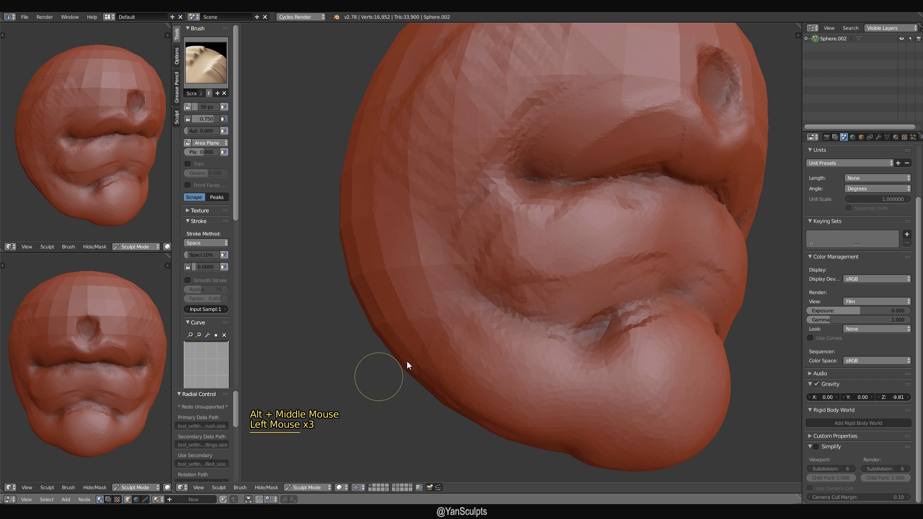
middle_click_drag(591, 302, 502, 300, "alt+shift")
middle_click_drag(543, 301, 502, 302, "alt")
left_click_drag(503, 302, 410, 285)
middle_click_drag(410, 288, 459, 296, "alt")
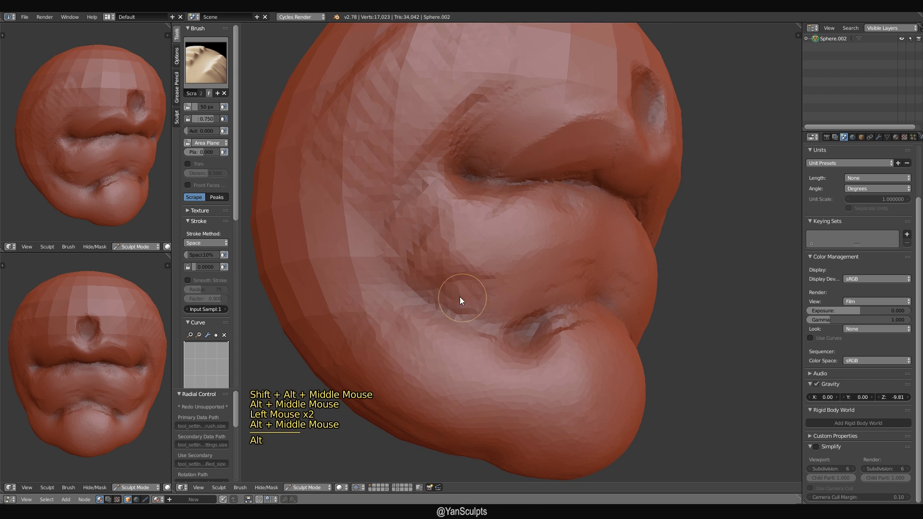
Scrape the lower lip's end below the mouth corner, enlarging the brush to 66 px.
mouse_move(492, 276)
left_mouse_down()
mouse_move(474, 258)
mouse_move(438, 250)
mouse_move(424, 226)
left_mouse_up()
key("f")
left_click(457, 246)
mouse_move(426, 217)
left_mouse_down()
mouse_move(445, 227)
mouse_move(427, 240)
left_mouse_up()
middle_click_drag(435, 264, 505, 275, "alt")
left_click_drag(510, 278, 535, 283)
mouse_move(535, 284)
middle_mouse_down("alt")
mouse_move(503, 296)
mouse_move(476, 291)
middle_mouse_up("alt")
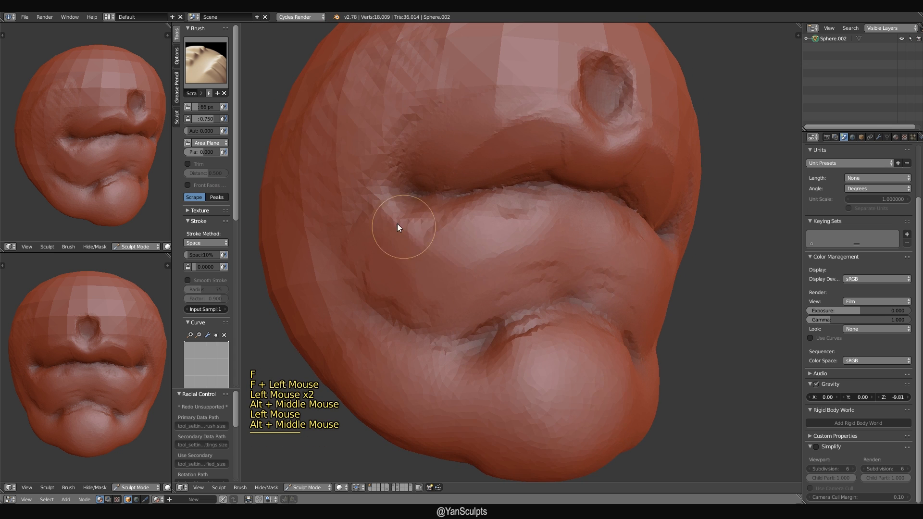
left_click_drag(397, 224, 432, 284)
With the Crease brush at 53 px, carve a groove from the mouth corner down around the lower lip's outer end.
key("3")
key("4")
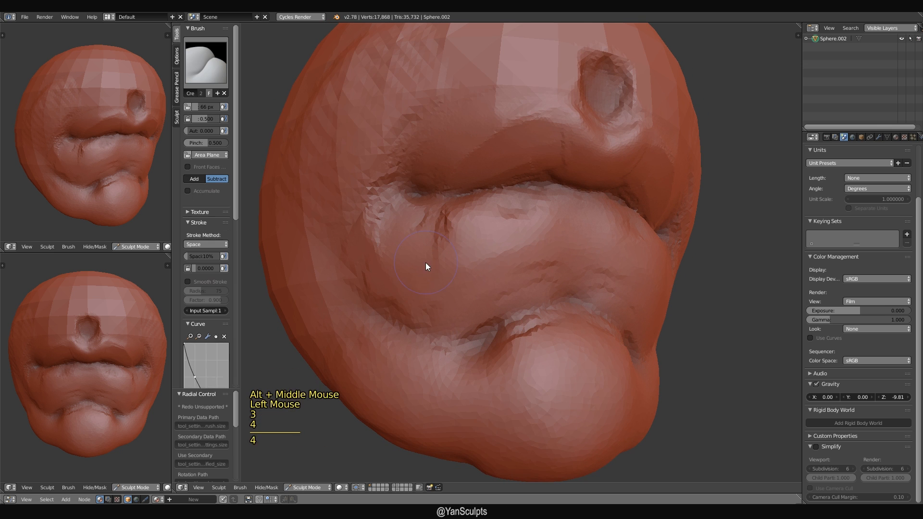
key("f")
left_click(418, 264)
mouse_move(412, 262)
middle_mouse_down("alt+shift")
mouse_move(419, 279)
mouse_move(453, 244)
mouse_move(423, 186)
mouse_move(461, 209)
mouse_move(439, 197)
middle_mouse_up("alt+shift")
key("f")
left_click(443, 251)
left_click_drag(436, 193, 408, 216)
left_click_drag(425, 197, 398, 243)
left_click_drag(411, 210, 383, 301)
left_click_drag(399, 231, 385, 315)
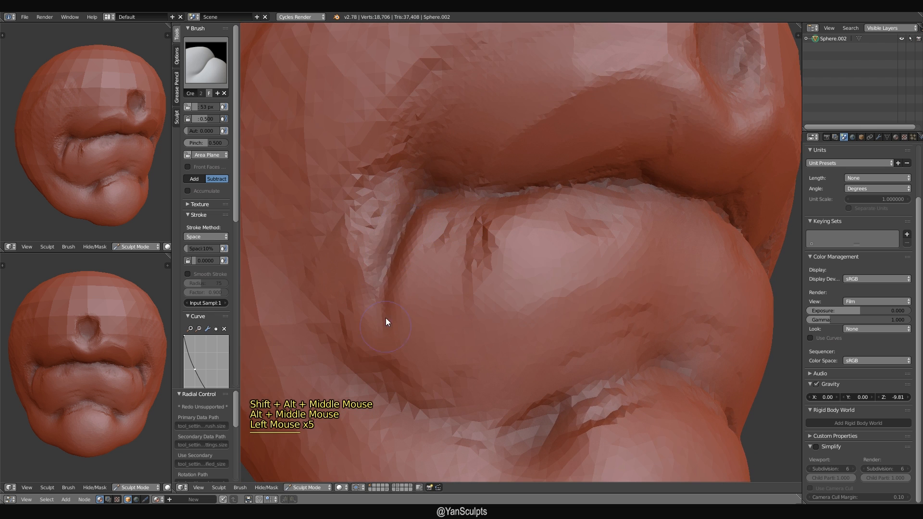
left_click_drag(388, 283, 383, 330)
Soften and recut the groove beside the lower lip, and scrape its lip-side edge with Scrape/Peaks at 44 px.
mouse_move(406, 208)
left_mouse_down("shift")
mouse_move(376, 308)
mouse_move(406, 252)
left_mouse_up("shift")
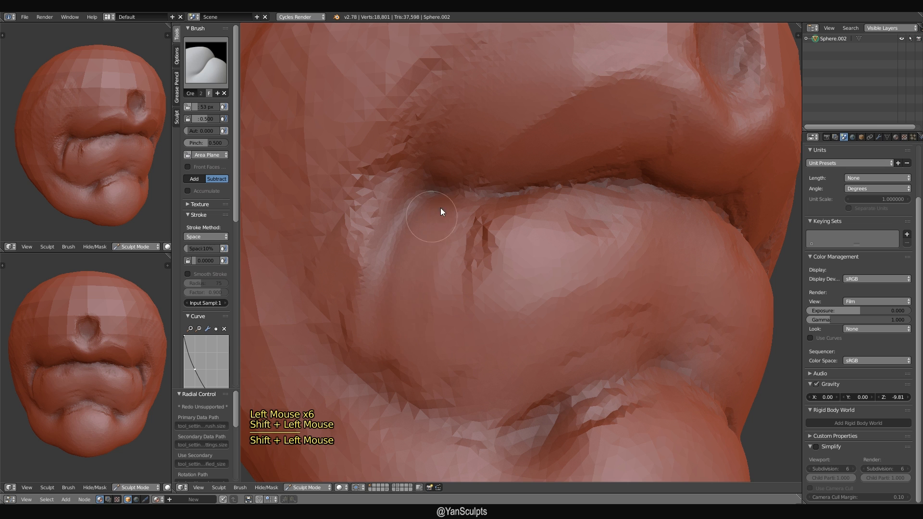
left_click_drag(407, 218, 391, 272)
key("3")
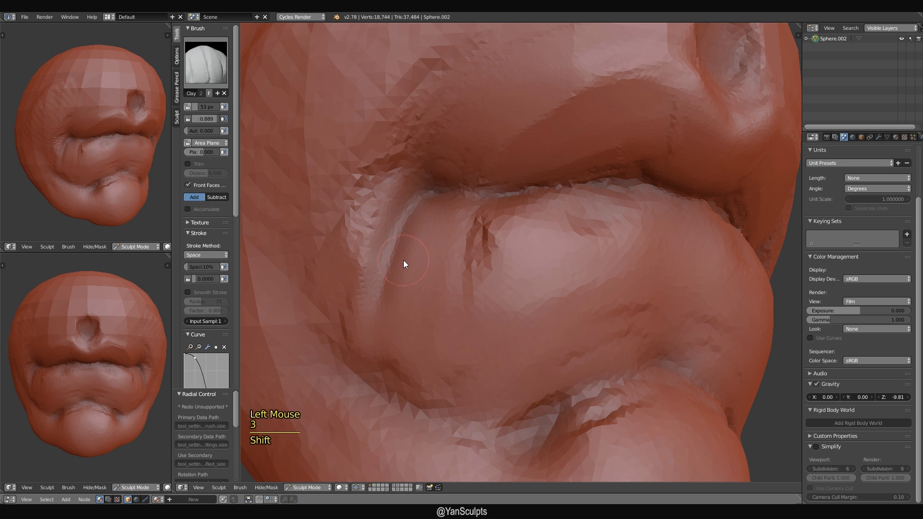
key("shift+3")
key("f")
left_click(408, 227)
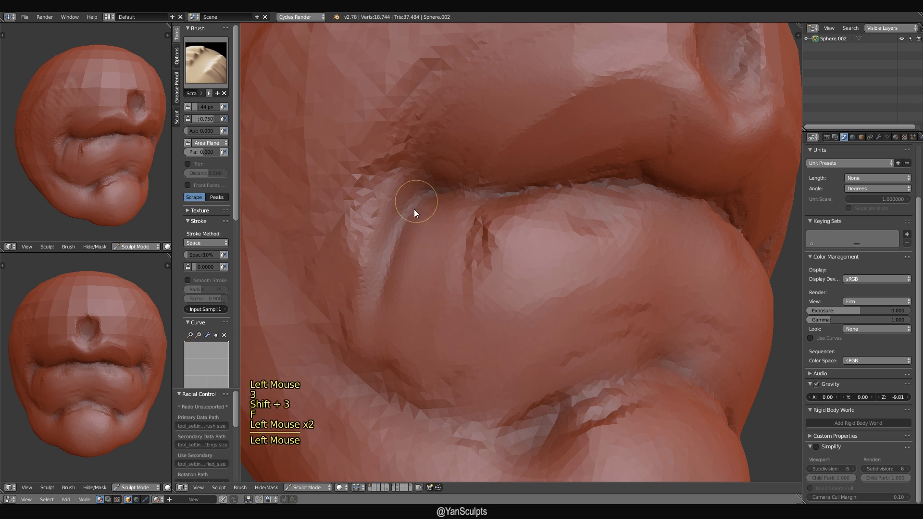
left_click_drag(414, 209, 408, 290)
Enlarge the scrape brush to 96 px and flatten the lower lip's outer side with downward strokes.
key("f")
left_click(432, 287)
left_click_drag(444, 232, 434, 298)
left_click_drag(426, 233, 442, 338)
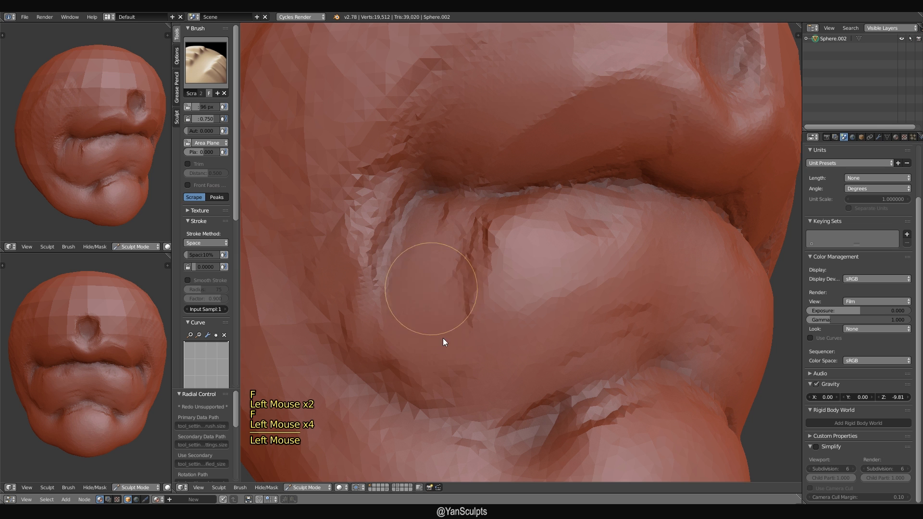
left_click_drag(465, 239, 481, 320)
left_click_drag(514, 245, 503, 313)
left_click_drag(468, 269, 428, 323)
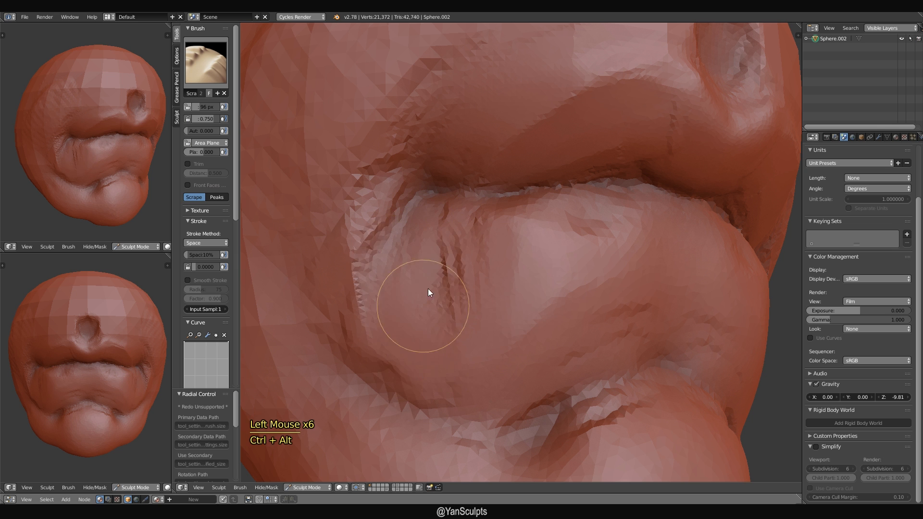
Smooth the rough cheek edge beside the groove below the mouth corner.
middle_click_drag(428, 289, 440, 339, "ctrl+alt")
mouse_move(440, 339)
middle_mouse_down("alt")
mouse_move(411, 352)
mouse_move(407, 332)
middle_mouse_up("alt")
mouse_move(385, 291)
left_mouse_down("shift")
mouse_move(357, 274)
mouse_move(358, 290)
left_mouse_up("shift")
middle_click_drag(377, 299, 435, 301, "alt")
mouse_move(434, 301)
middle_mouse_down("ctrl+alt")
mouse_move(431, 266)
mouse_move(473, 315)
middle_mouse_up("ctrl+alt")
mouse_move(473, 315)
middle_mouse_down("alt")
mouse_move(479, 324)
mouse_move(421, 321)
middle_mouse_up("alt")
middle_click_drag(422, 321, 409, 290, "ctrl+alt")
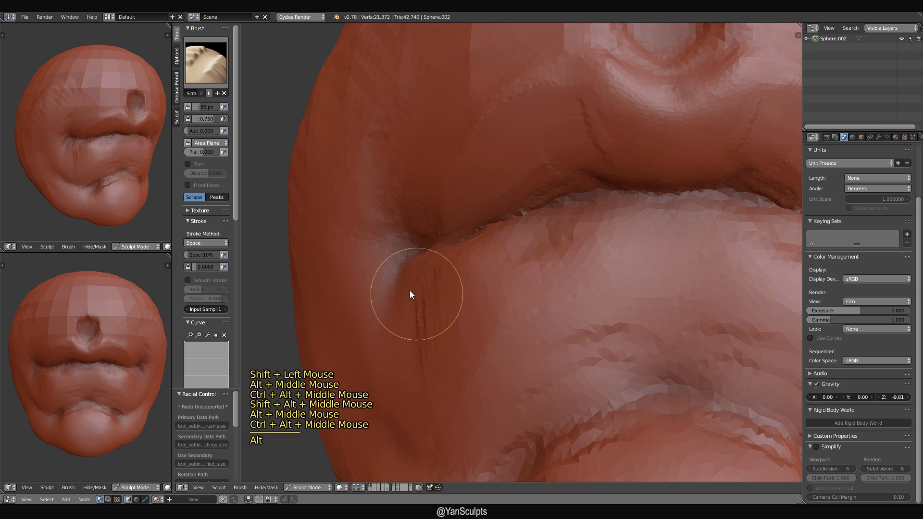
Examine the mouth corner, cheek and lips from the front and from both three-quarter sides.
left_click_drag(377, 194, 367, 283)
left_click_drag(367, 174, 362, 290)
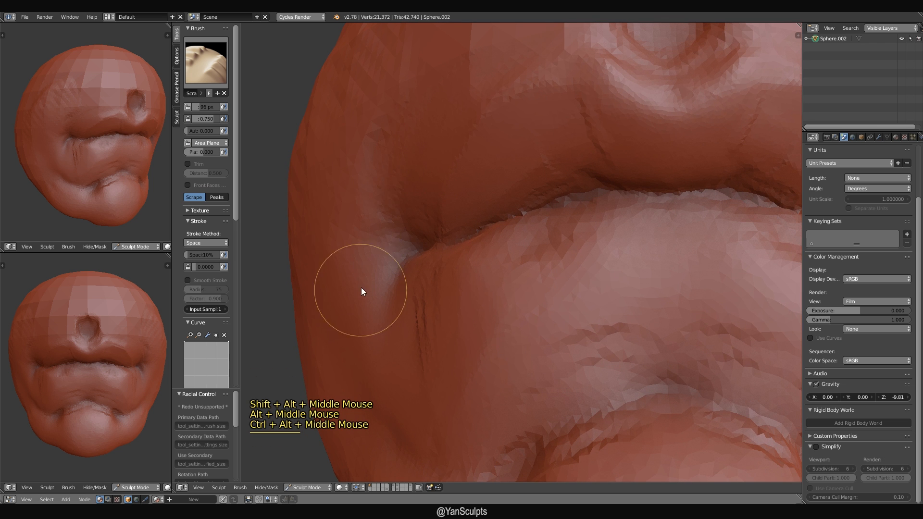
middle_click_drag(411, 206, 433, 269, "ctrl+alt")
mouse_move(433, 269)
middle_mouse_down("alt+shift")
mouse_move(514, 313)
mouse_move(477, 305)
mouse_move(510, 299)
middle_mouse_up("alt+shift")
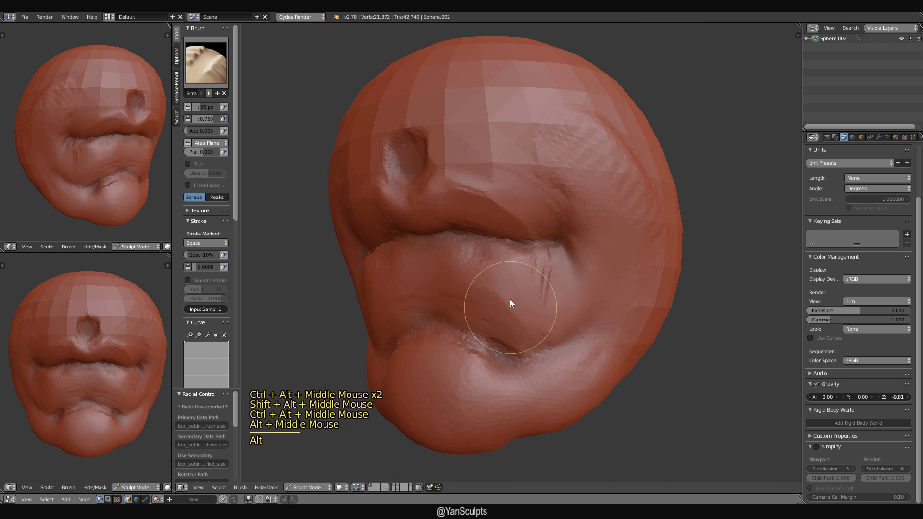
mouse_move(561, 243)
middle_mouse_down("alt")
mouse_move(587, 232)
mouse_move(600, 238)
mouse_move(529, 253)
mouse_move(554, 243)
middle_mouse_up("alt")
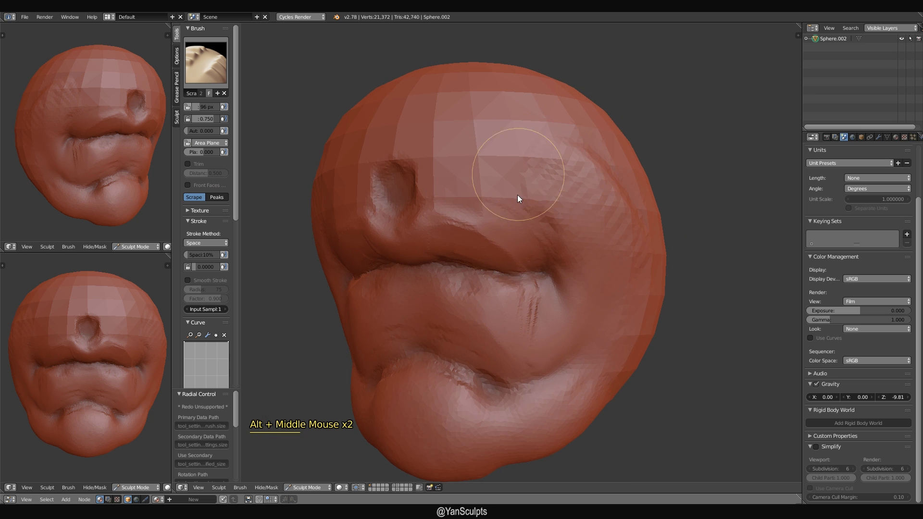
mouse_move(519, 200)
middle_mouse_down("alt")
mouse_move(565, 271)
mouse_move(595, 285)
middle_mouse_up("alt")
mouse_move(595, 285)
middle_mouse_down("alt")
mouse_move(606, 294)
mouse_move(552, 307)
mouse_move(519, 300)
mouse_move(525, 307)
middle_mouse_up("alt")
mouse_move(525, 306)
middle_mouse_down("alt")
mouse_move(531, 313)
mouse_move(505, 249)
middle_mouse_up("alt")
Choose the Clay Strips brush at 47 px and carve downward into the philtrum pit in subtract mode.
left_click(206, 62)
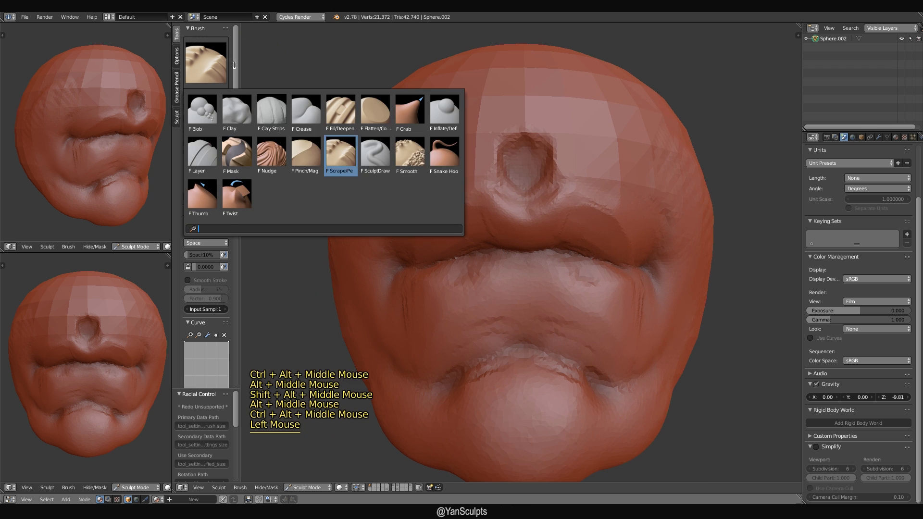
left_click(285, 113)
key("f")
left_click(536, 300)
middle_click_drag(540, 307, 524, 290, "alt+shift")
mouse_move(524, 290)
middle_mouse_down("ctrl+alt")
mouse_move(535, 279)
mouse_move(497, 256)
middle_mouse_up("ctrl+alt")
mouse_move(497, 256)
middle_mouse_down("alt+shift")
mouse_move(518, 289)
mouse_move(590, 286)
mouse_move(517, 277)
mouse_move(541, 261)
middle_mouse_up("alt+shift")
middle_click_drag(541, 261, 583, 269, "alt")
mouse_move(582, 269)
middle_mouse_down("alt+shift")
mouse_move(523, 296)
mouse_move(503, 276)
mouse_move(513, 287)
mouse_move(500, 334)
mouse_move(536, 317)
mouse_move(556, 279)
mouse_move(532, 307)
mouse_move(546, 259)
middle_mouse_up("alt+shift")
key("f")
left_click(539, 274)
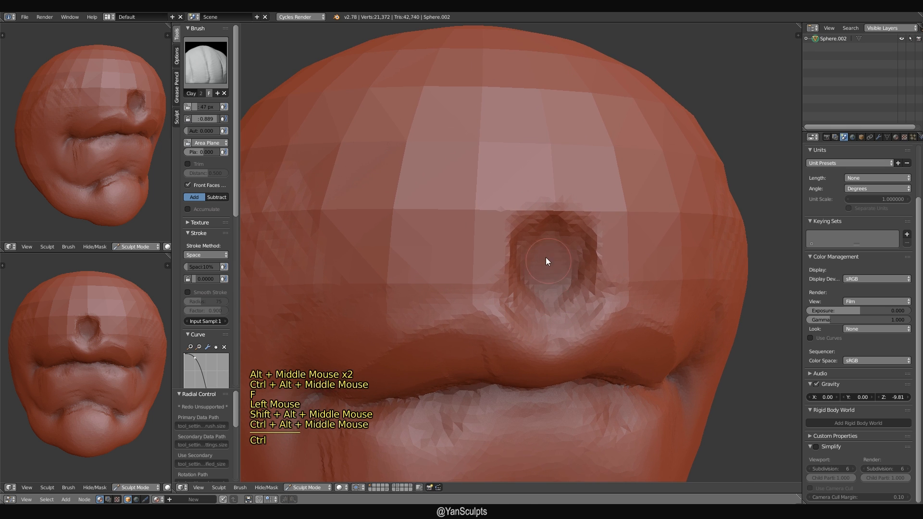
left_click_drag(546, 259, 553, 298, "ctrl")
mouse_move(552, 298)
middle_mouse_down("ctrl+alt")
mouse_move(547, 323)
mouse_move(538, 310)
mouse_move(578, 273)
mouse_move(558, 286)
middle_mouse_up("ctrl+alt")
Adjust the Clay Strips brush size and carve more material away from the lower part of the philtrum pit.
key("f")
left_click(597, 284)
mouse_move(558, 285)
left_mouse_down("ctrl")
mouse_move(548, 250)
mouse_move(552, 287)
left_mouse_up("ctrl")
left_click_drag(552, 262, 539, 290, "ctrl")
mouse_move(539, 290)
left_mouse_down("ctrl")
mouse_move(526, 283)
mouse_move(546, 287)
left_mouse_up("ctrl")
key("f")
left_click(524, 282)
left_click_drag(545, 279, 534, 293, "ctrl")
Smooth the philtrum hollow, its rim and the surrounding area above the upper lip.
middle_click_drag(534, 294, 537, 273, "ctrl+alt")
mouse_move(536, 273)
left_mouse_down("shift")
mouse_move(526, 232)
mouse_move(549, 274)
left_mouse_up("shift")
middle_click_drag(550, 275, 533, 272, "alt+shift")
mouse_move(534, 272)
middle_mouse_down("alt")
mouse_move(519, 270)
mouse_move(527, 249)
mouse_move(537, 283)
mouse_move(563, 231)
middle_mouse_up("alt")
mouse_move(563, 231)
left_mouse_down("shift")
mouse_move(454, 255)
mouse_move(398, 310)
left_mouse_up("shift")
mouse_move(442, 299)
middle_mouse_down("alt+shift")
mouse_move(521, 225)
mouse_move(511, 282)
middle_mouse_up("alt+shift")
middle_click_drag(511, 282, 525, 284, "alt")
mouse_move(485, 279)
left_mouse_down("shift")
mouse_move(381, 253)
mouse_move(422, 219)
mouse_move(451, 223)
left_mouse_up("shift")
mouse_move(450, 223)
middle_mouse_down("alt")
mouse_move(509, 301)
mouse_move(473, 278)
mouse_move(541, 293)
middle_mouse_up("alt")
mouse_move(537, 295)
middle_mouse_down("alt")
mouse_move(599, 317)
mouse_move(523, 307)
mouse_move(552, 317)
middle_mouse_up("alt")
Set the Clay Strips brush to 71 px and build up diagonal strokes of volume across the lower lip.
key("f")
left_click(524, 308)
middle_click_drag(517, 318, 504, 300, "ctrl+alt")
key("f")
left_click(500, 304)
key("3")
middle_click_drag(436, 296, 478, 296, "alt")
key("f")
left_click(477, 295)
left_click(489, 301)
left_click_drag(489, 300, 532, 254)
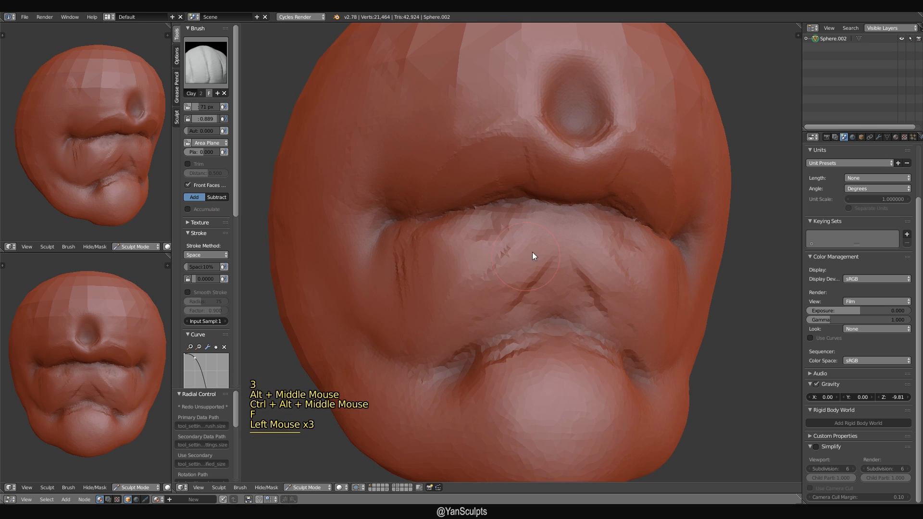
left_click_drag(605, 288, 485, 262)
Build up the lower lip's side into a fuller lobe with Clay Strips at 82 px and smooth it.
middle_click_drag(447, 320, 530, 296, "alt")
left_click_drag(535, 299, 527, 197)
left_click_drag(524, 240, 470, 282)
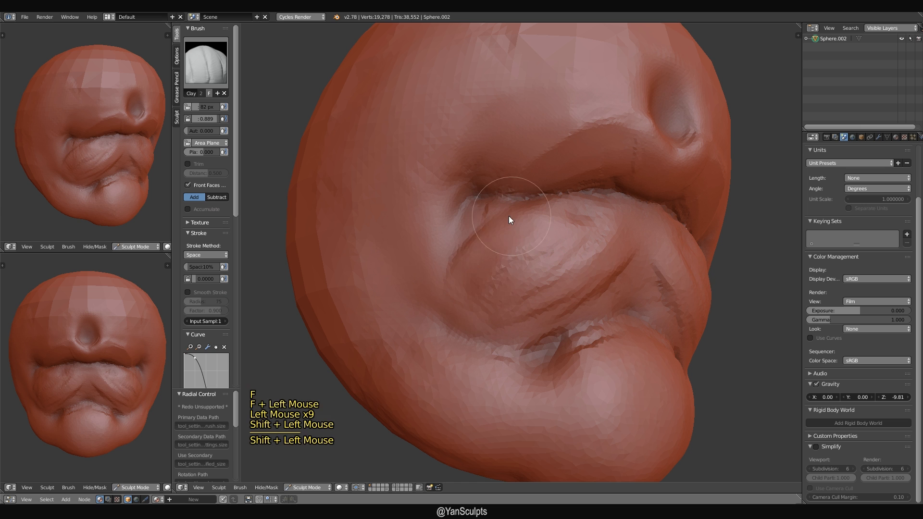
mouse_move(509, 215)
left_mouse_down("shift")
mouse_move(511, 304)
mouse_move(589, 270)
mouse_move(587, 278)
mouse_move(534, 238)
left_mouse_up("shift")
Switch to Scrape/Peaks at 60 px and flatten the lower lip's side lobe.
key("shift+3")
key("f")
left_click(529, 280)
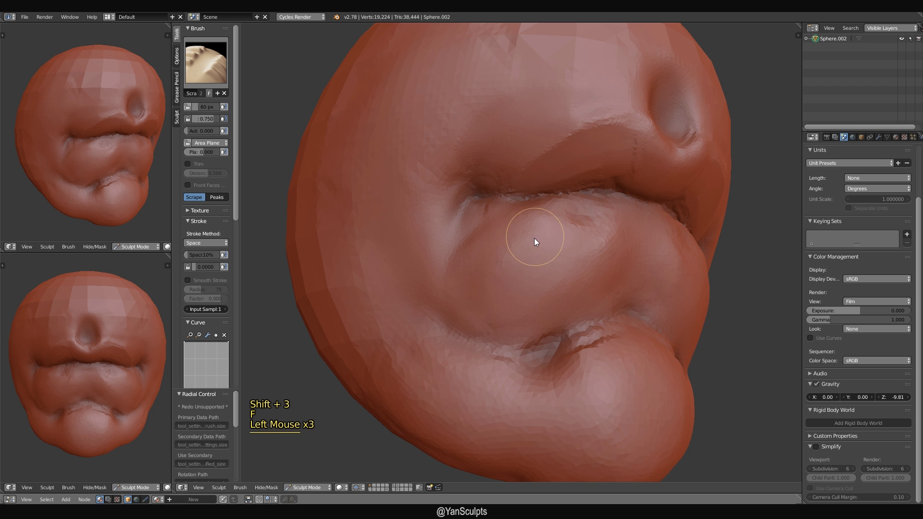
middle_click_drag(514, 286, 511, 300, "ctrl+alt")
middle_click_drag(512, 293, 562, 304, "alt")
left_click_drag(596, 305, 593, 349)
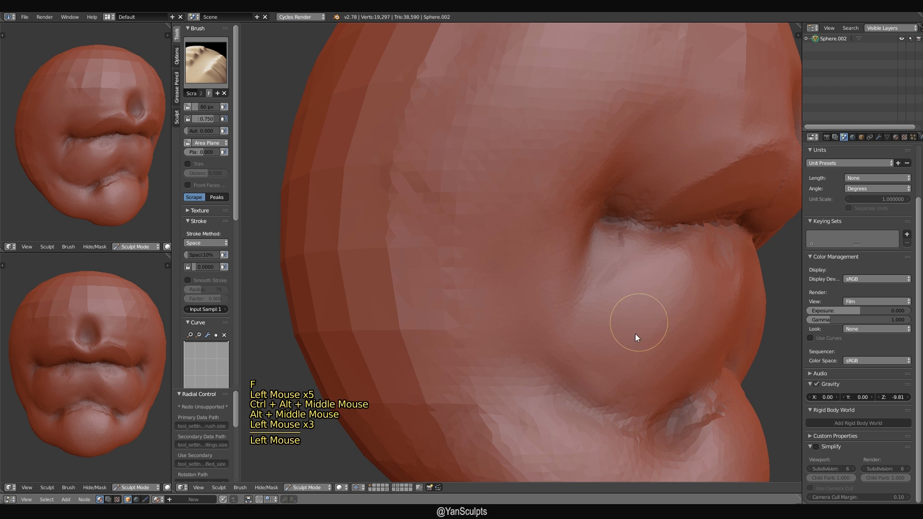
Scrape the lower lip's side lobe and its inner upper slope to blend them toward the centre.
key("KP_Decimal")
middle_click_drag(599, 320, 551, 231, "alt")
middle_click_drag(553, 291, 474, 299, "alt+shift")
mouse_move(473, 298)
middle_mouse_down("alt")
mouse_move(625, 324)
mouse_move(507, 299)
middle_mouse_up("alt")
mouse_move(452, 270)
left_mouse_down()
mouse_move(518, 273)
mouse_move(489, 293)
left_mouse_up()
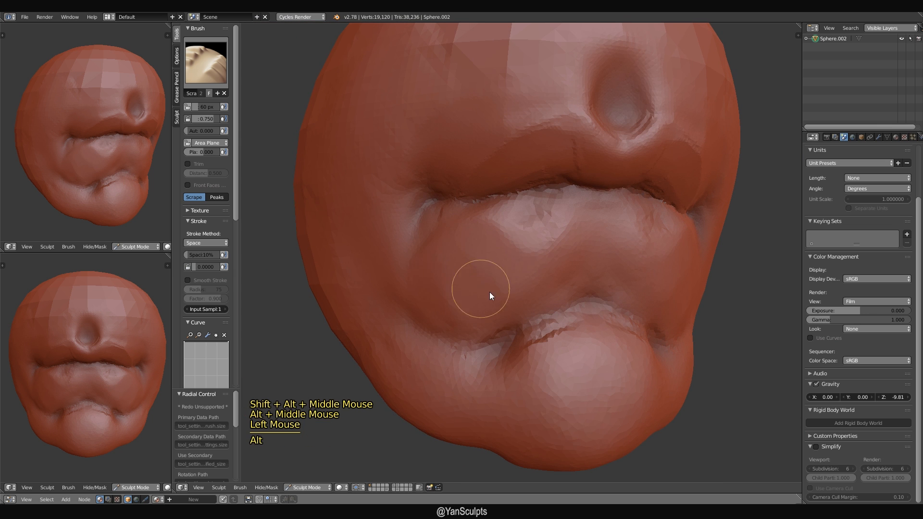
mouse_move(489, 294)
middle_mouse_down("alt")
mouse_move(512, 305)
mouse_move(454, 329)
mouse_move(457, 294)
middle_mouse_up("alt")
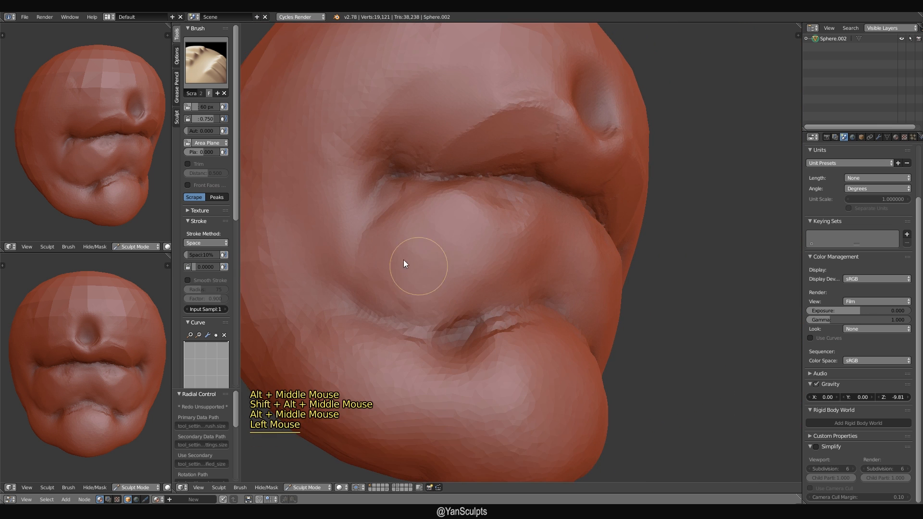
middle_click_drag(404, 263, 462, 270, "alt")
left_click_drag(507, 226, 494, 252)
Scrape the middle of the lower lip and its upper edge toward the mouth corner.
middle_click_drag(471, 285, 556, 302, "alt")
mouse_move(594, 274)
middle_mouse_down("alt+shift")
mouse_move(559, 309)
mouse_move(500, 311)
middle_mouse_up("alt+shift")
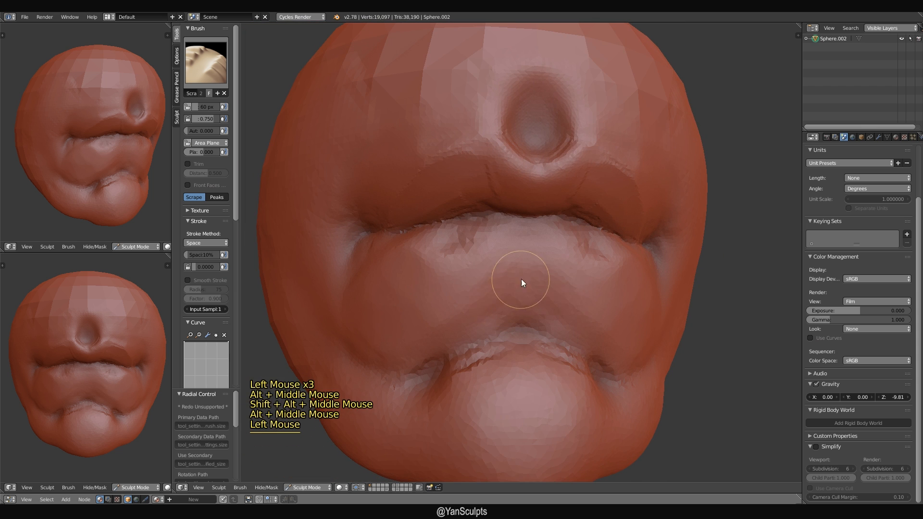
left_click_drag(521, 278, 447, 319)
mouse_move(448, 319)
middle_mouse_down("alt")
mouse_move(506, 283)
mouse_move(521, 301)
mouse_move(513, 289)
middle_mouse_up("alt")
middle_click_drag(513, 289, 561, 280, "alt+shift")
left_click_drag(517, 242, 485, 252)
left_click_drag(481, 255, 419, 269)
Scrape long strokes across the lower lip between its centre and outer end to even out the surface.
mouse_move(419, 269)
middle_mouse_down("alt")
mouse_move(534, 282)
mouse_move(531, 266)
mouse_move(532, 288)
middle_mouse_up("alt")
middle_click_drag(531, 288, 532, 304, "ctrl+alt")
left_click(449, 303)
left_click(450, 304)
mouse_move(448, 302)
left_mouse_down()
mouse_move(470, 327)
mouse_move(517, 309)
left_mouse_up()
middle_click_drag(517, 309, 538, 282, "alt")
left_click_drag(538, 282, 688, 248)
mouse_move(688, 248)
middle_mouse_down("alt")
mouse_move(647, 276)
mouse_move(580, 251)
mouse_move(676, 250)
mouse_move(694, 233)
mouse_move(639, 240)
middle_mouse_up("alt")
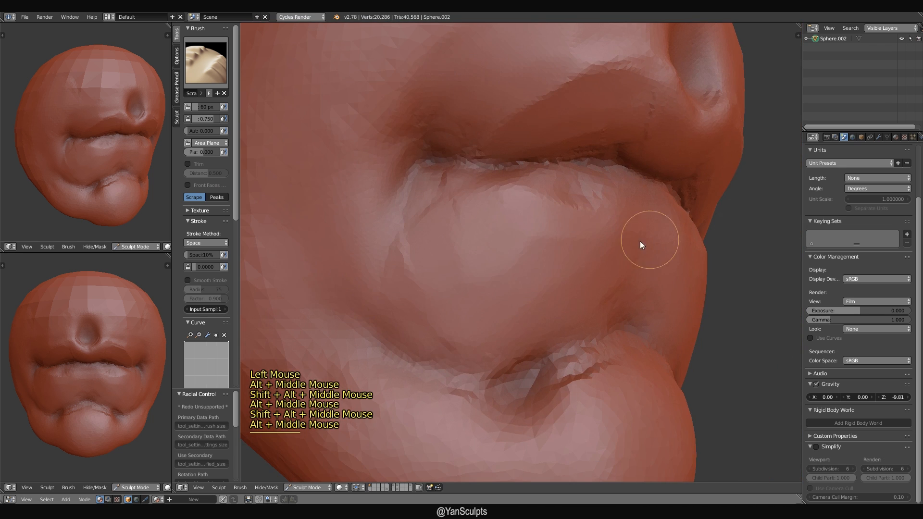
mouse_move(639, 241)
left_mouse_down()
mouse_move(555, 240)
mouse_move(442, 276)
mouse_move(408, 272)
mouse_move(412, 262)
left_mouse_up()
Scrape the lower lip's bottom edge just above the chin crease.
middle_click_drag(423, 259, 491, 325, "ctrl+alt")
mouse_move(673, 289)
middle_mouse_down("alt")
mouse_move(613, 278)
mouse_move(468, 316)
mouse_move(510, 308)
middle_mouse_up("alt")
mouse_move(509, 308)
middle_mouse_down("alt+shift")
mouse_move(572, 306)
mouse_move(509, 301)
middle_mouse_up("alt+shift")
mouse_move(509, 300)
left_mouse_down()
mouse_move(439, 296)
mouse_move(510, 331)
left_mouse_up()
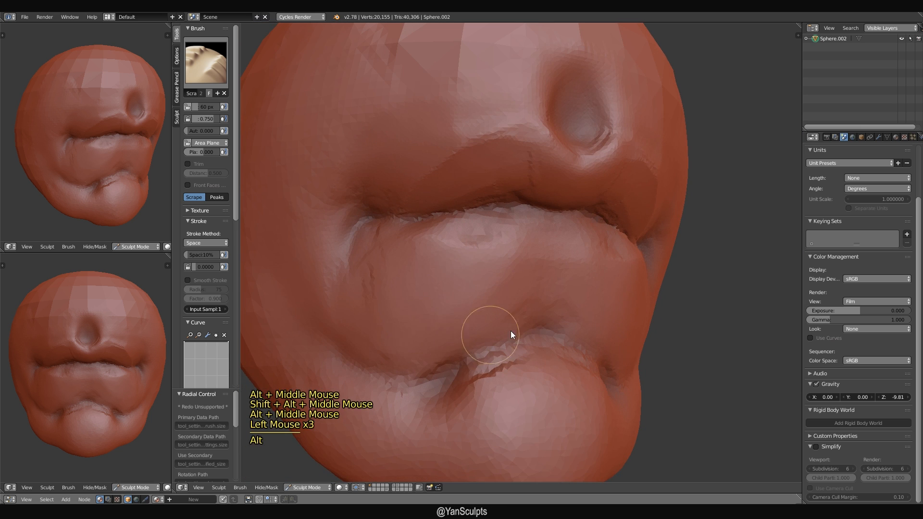
left_click(510, 330)
middle_click_drag(511, 331, 513, 320, "alt")
Select the Clay Strips brush and set its size to 41 px.
key("3")
key("f")
left_click(458, 281)
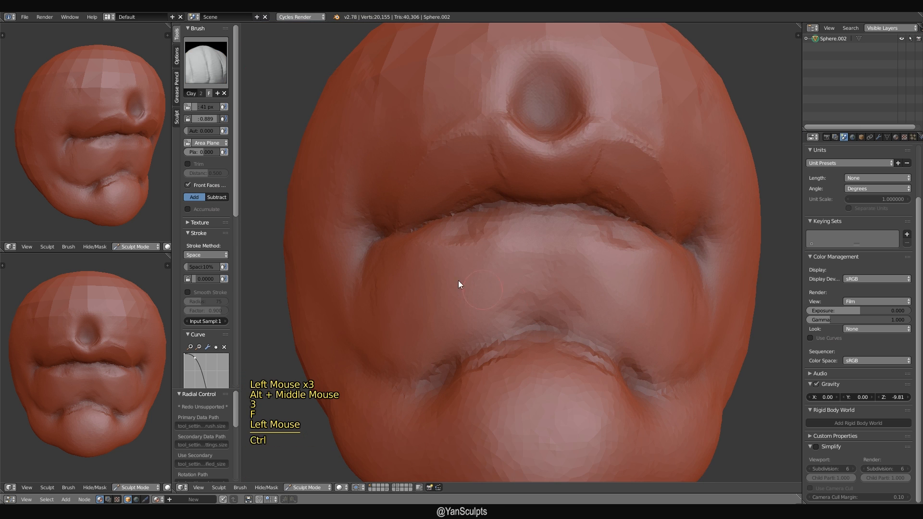
left_click(211, 52)
left_click(214, 50)
left_click(214, 49)
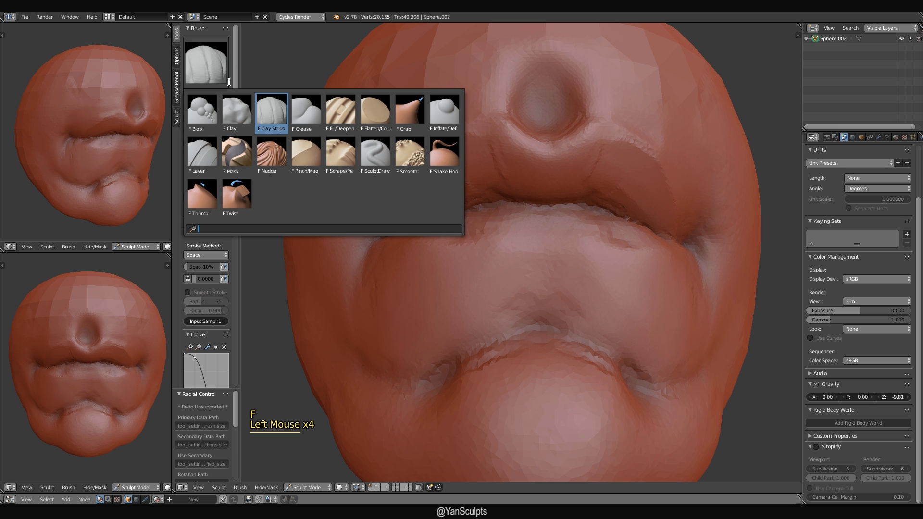
left_click(269, 112)
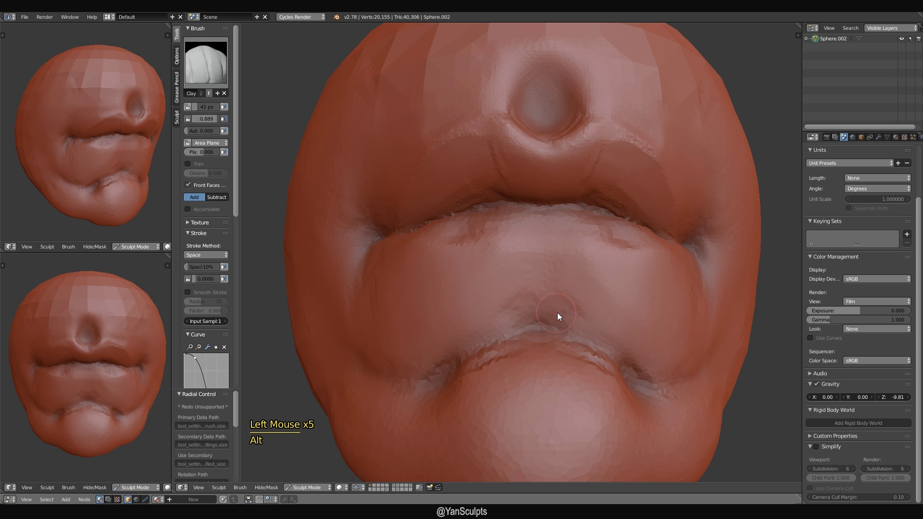
Carve a hollow into the middle of the lower lip's underside, above the chin crease, with the Clay Strips brush at 65 px.
middle_click_drag(557, 312, 552, 316, "alt")
middle_click_drag(552, 317, 539, 276, "alt+shift")
middle_click_drag(539, 276, 512, 288, "alt")
mouse_move(519, 289)
left_mouse_down("ctrl")
mouse_move(540, 272)
mouse_move(531, 282)
left_mouse_up("ctrl")
key("f")
left_click(537, 279)
mouse_move(531, 282)
middle_mouse_down("alt")
mouse_move(579, 285)
mouse_move(533, 276)
middle_mouse_up("alt")
mouse_move(533, 276)
left_mouse_down("ctrl")
mouse_move(548, 255)
mouse_move(549, 280)
mouse_move(511, 281)
left_mouse_up("ctrl")
key("ctrl+z")
left_click_drag(550, 255, 574, 286, "ctrl")
mouse_move(524, 257)
left_mouse_down("ctrl")
mouse_move(486, 282)
mouse_move(582, 293)
left_mouse_up("ctrl")
Save the sculpt over the existing lips_01.blend file.
key("ctrl+s")
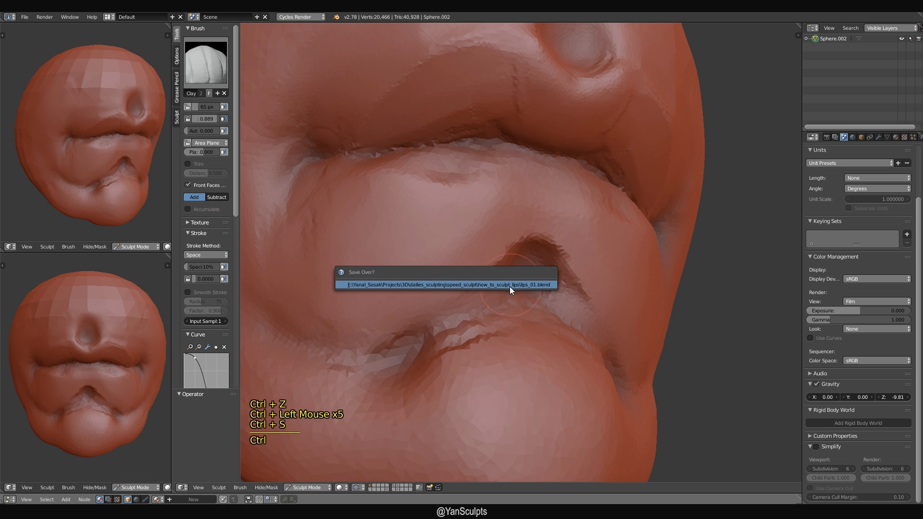
left_click(509, 286)
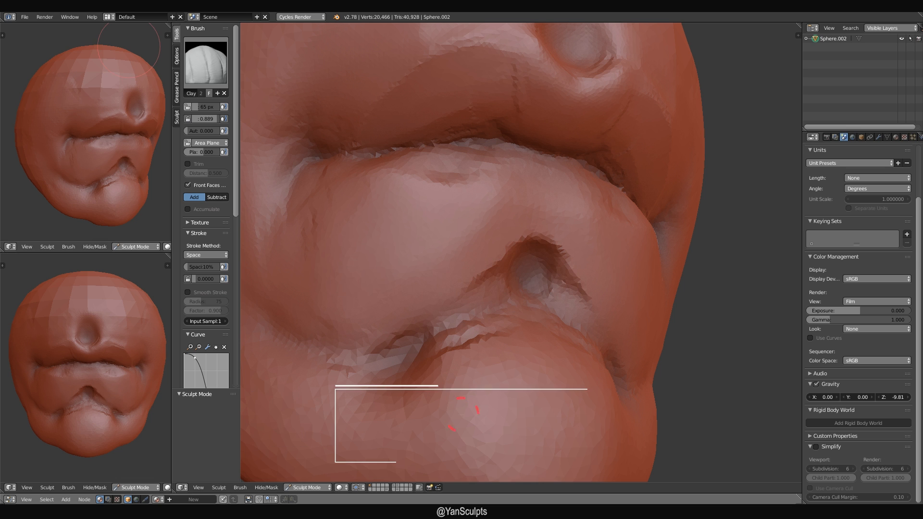
middle_click_drag(741, 338, 717, 353, "alt")
Turn on the Screencast Keys display for the 3D view.
key("n")
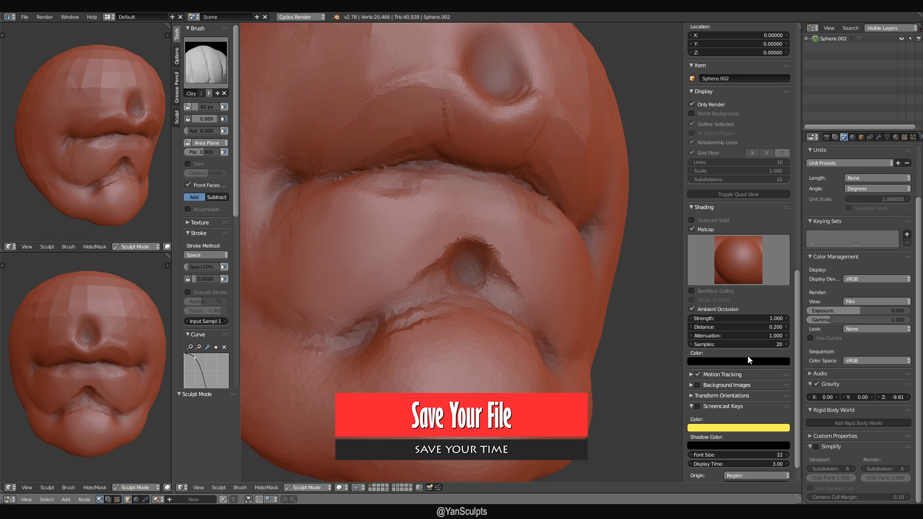
scroll(795, 403, "down", 3)
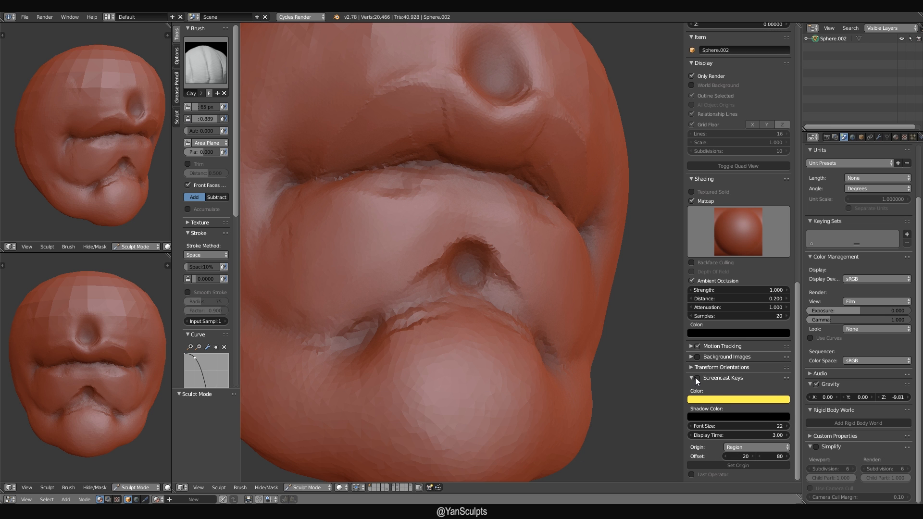
left_click(697, 378)
middle_click_drag(606, 388, 601, 396, "alt")
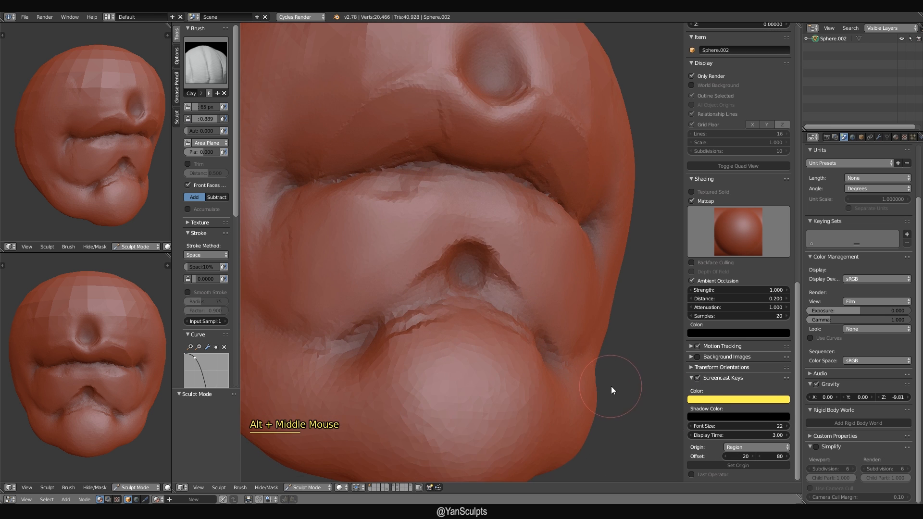
key("n")
Select the Grab brush and set its size to 285 px for shaping the upper lip from below.
middle_click_drag(655, 385, 635, 322, "alt")
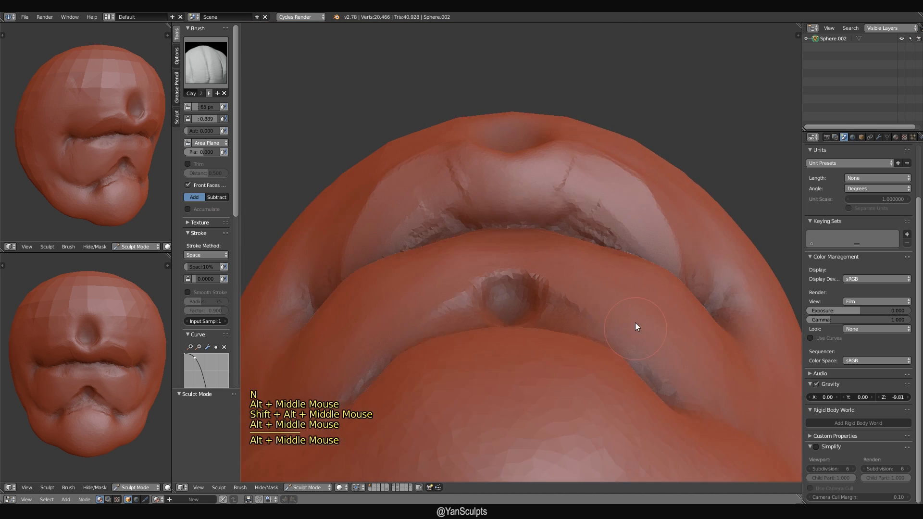
mouse_move(627, 289)
middle_mouse_down("alt+shift")
mouse_move(621, 330)
mouse_move(606, 302)
mouse_move(594, 323)
middle_mouse_up("alt+shift")
mouse_move(594, 323)
middle_mouse_down("alt")
mouse_move(646, 334)
mouse_move(644, 324)
mouse_move(620, 351)
mouse_move(604, 304)
middle_mouse_up("alt")
key("f")
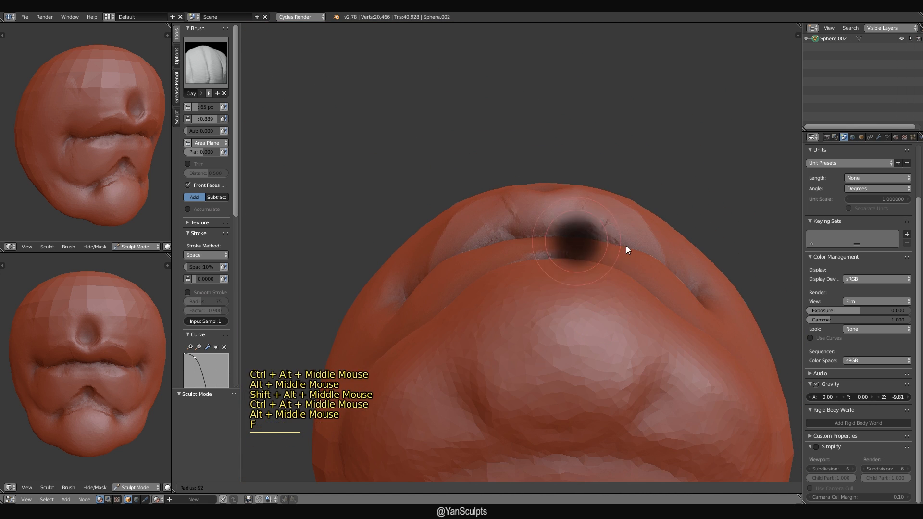
left_click(664, 243)
middle_click_drag(647, 243, 602, 288, "alt+shift")
middle_click_drag(603, 287, 613, 265, "ctrl+alt")
mouse_move(612, 265)
middle_mouse_down("alt+shift")
mouse_move(602, 293)
mouse_move(656, 217)
middle_mouse_up("alt+shift")
key("f")
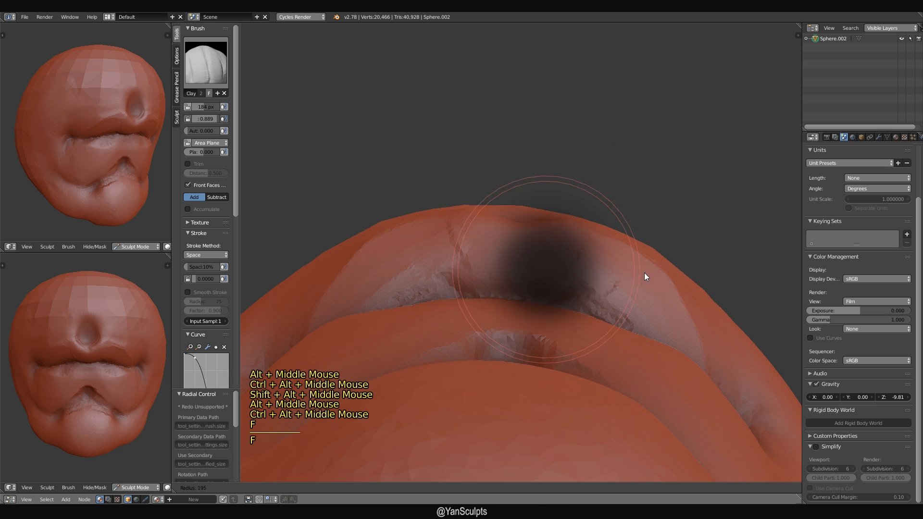
left_click(643, 272)
key("g")
key("f")
left_click(690, 307)
middle_click_drag(690, 307, 668, 308, "alt")
middle_click_drag(668, 308, 656, 298, "alt")
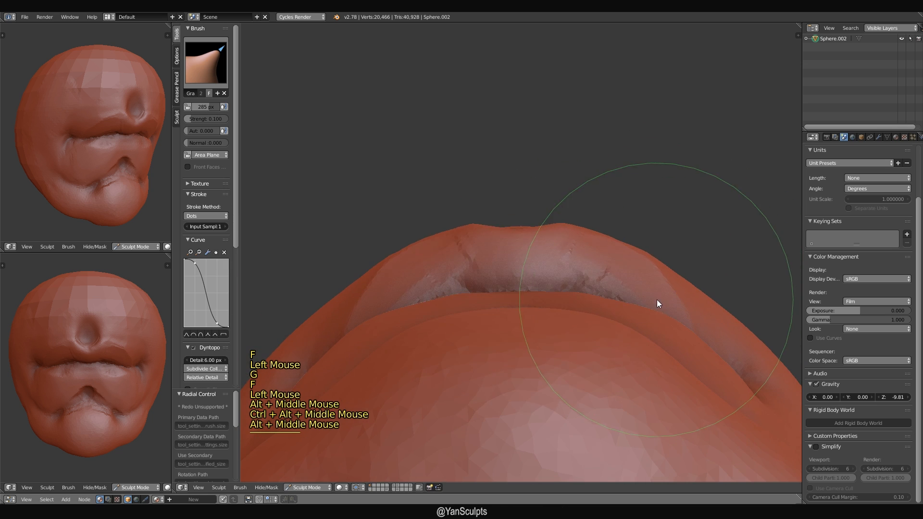
Adjust the curve of the upper lip's side with the Grab brush at 318 px.
key("f")
left_click(673, 304)
mouse_move(658, 266)
left_mouse_down()
mouse_move(653, 293)
mouse_move(617, 290)
left_mouse_up()
key("g")
Nudge the outer side of the upper lip back with the Grab brush at 261 px.
key("f")
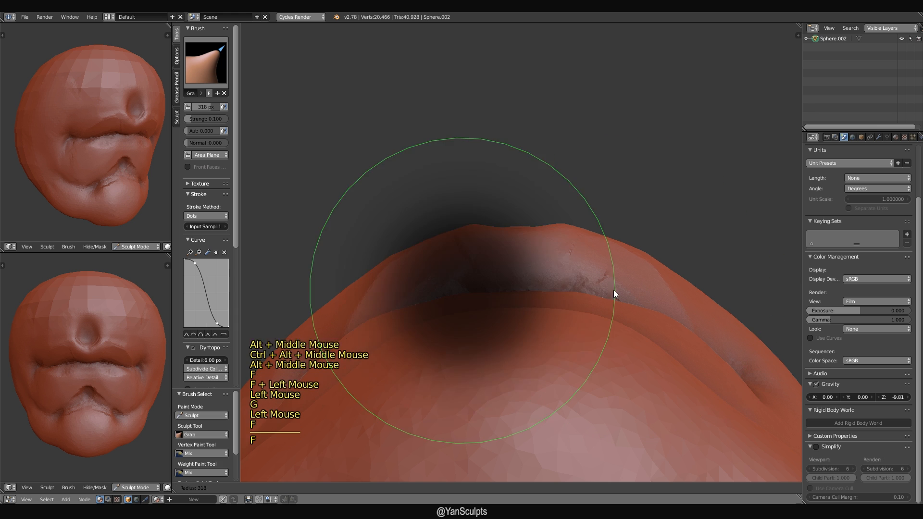
left_click(620, 290)
mouse_move(626, 288)
middle_mouse_down("alt")
mouse_move(630, 274)
mouse_move(662, 281)
mouse_move(631, 276)
middle_mouse_up("alt")
key("f")
left_click(647, 262)
key("f")
left_click(641, 277)
left_click_drag(641, 277, 646, 287)
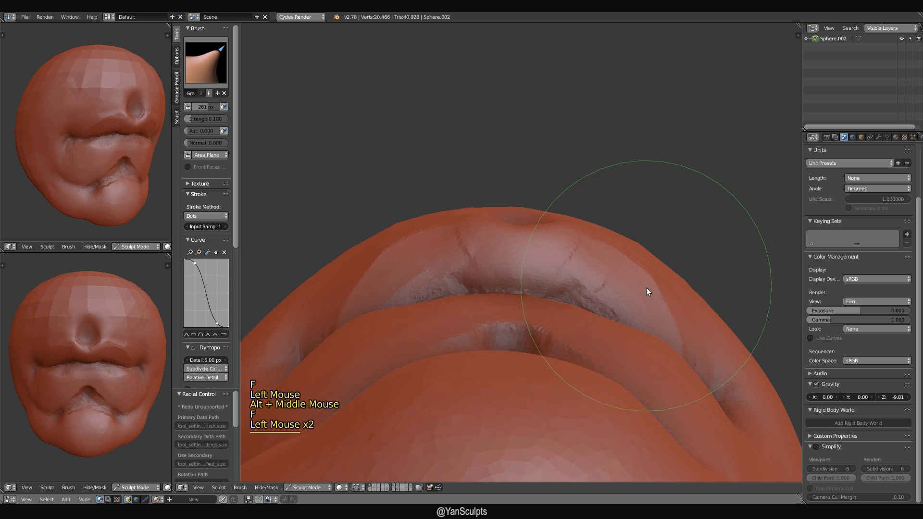
Reduce the Grab brush size to 183 px for finer shaping of the upper lip's side.
middle_click_drag(646, 287, 586, 274, "alt")
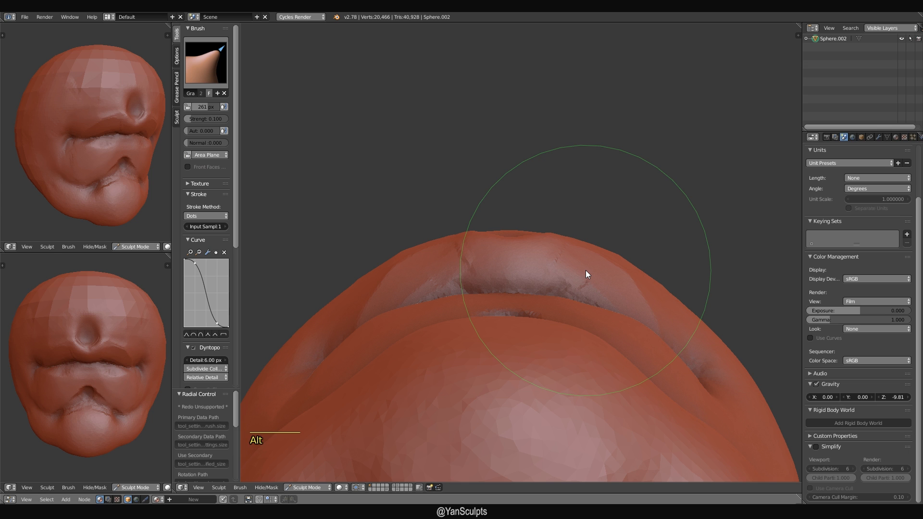
middle_click_drag(586, 271, 670, 239, "alt")
key("f")
left_click(613, 282)
key("f")
left_click(618, 280)
key("g")
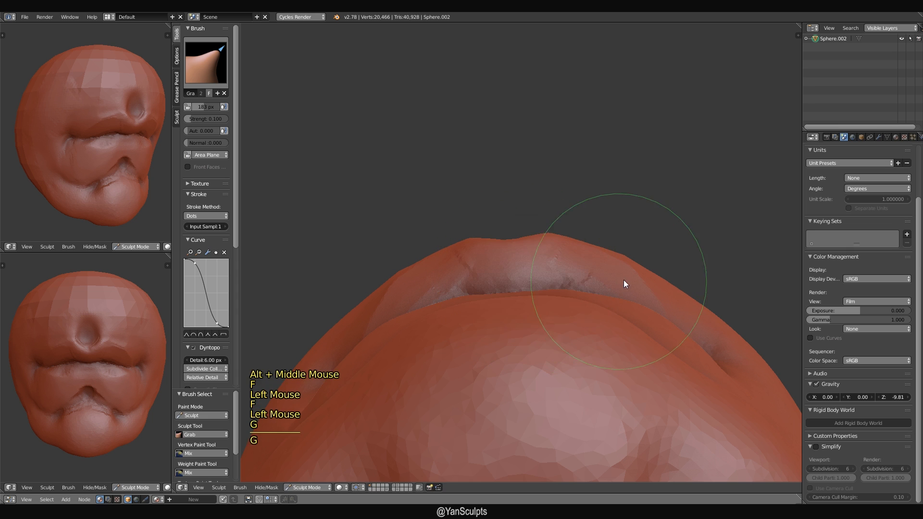
Push the outer side of the upper lip back toward the cheek with short Grab strokes.
key("f")
left_click(651, 282)
left_click(639, 289)
key("f")
left_click(645, 282)
left_click_drag(629, 273, 638, 282)
key("f")
left_click(614, 275)
left_click_drag(638, 280, 648, 282)
middle_click_drag(648, 283, 650, 286, "ctrl+alt")
middle_click_drag(650, 286, 659, 288, "alt")
mouse_move(647, 285)
middle_mouse_down("alt")
mouse_move(624, 274)
mouse_move(663, 283)
middle_mouse_up("alt")
Nudge the upper lip's peak beside the philtrum back with a resized Grab brush.
key("f")
left_click(538, 264)
left_click_drag(553, 252, 556, 256)
left_click_drag(556, 250, 556, 257)
Shift the middle portion of the upper lip with two short Grab strokes.
mouse_move(557, 259)
middle_mouse_down("alt")
mouse_move(583, 326)
mouse_move(585, 286)
mouse_move(570, 325)
mouse_move(561, 312)
middle_mouse_up("alt")
mouse_move(560, 312)
middle_mouse_down("ctrl+alt")
mouse_move(570, 294)
mouse_move(556, 324)
middle_mouse_up("ctrl+alt")
key("f")
left_click(531, 304)
mouse_move(556, 323)
middle_mouse_down("alt")
mouse_move(515, 328)
mouse_move(602, 336)
mouse_move(546, 362)
middle_mouse_up("alt")
key("f")
left_click(578, 356)
mouse_move(546, 362)
middle_mouse_down("alt+shift")
mouse_move(571, 319)
mouse_move(572, 334)
middle_mouse_up("alt+shift")
key("f")
left_click(584, 336)
key("f")
left_click(576, 328)
left_click_drag(554, 306, 548, 292)
mouse_move(548, 295)
left_mouse_down()
mouse_move(552, 287)
mouse_move(565, 298)
left_mouse_up()
Scrape the upper lip's surface around its centre with the Scrape brush at 53 px.
mouse_move(565, 302)
middle_mouse_down("alt")
mouse_move(558, 307)
mouse_move(572, 308)
mouse_move(567, 315)
middle_mouse_up("alt")
key("f")
left_click(554, 309)
key("f")
left_click(551, 311)
key("shift+3")
key("f")
left_click(552, 317)
mouse_move(567, 315)
middle_mouse_down("ctrl+alt")
mouse_move(577, 307)
mouse_move(575, 281)
middle_mouse_up("ctrl+alt")
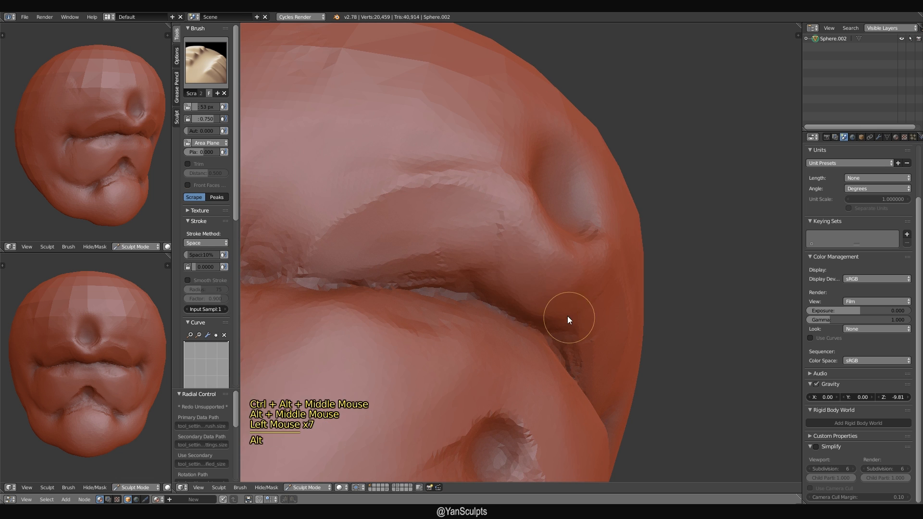
Scrape along the mouth line where the upper lip's bottom edge meets the lower lip.
middle_click_drag(567, 315, 506, 244, "alt")
middle_click_drag(576, 308, 586, 288, "alt+shift")
mouse_move(587, 289)
middle_mouse_down("ctrl+alt")
mouse_move(595, 263)
mouse_move(623, 348)
mouse_move(592, 319)
mouse_move(529, 322)
mouse_move(578, 295)
mouse_move(634, 300)
mouse_move(618, 255)
mouse_move(644, 266)
mouse_move(650, 282)
mouse_move(684, 280)
mouse_move(609, 216)
middle_mouse_up("ctrl+alt")
mouse_move(582, 208)
left_mouse_down()
mouse_move(519, 201)
mouse_move(572, 213)
left_mouse_up()
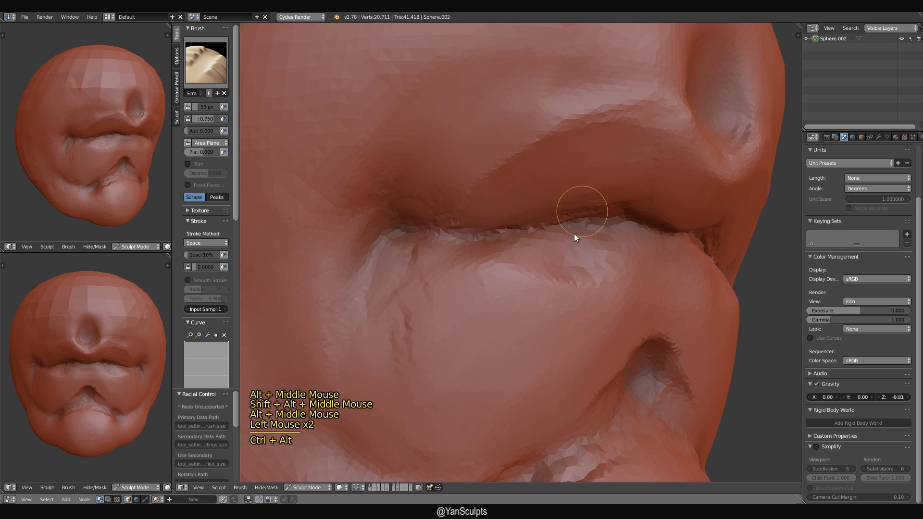
Select the Mask brush.
middle_click_drag(574, 233, 572, 269, "ctrl+alt")
mouse_move(572, 269)
middle_mouse_down("alt")
mouse_move(569, 302)
mouse_move(577, 290)
mouse_move(541, 308)
mouse_move(553, 286)
mouse_move(535, 261)
middle_mouse_up("alt")
key("m")
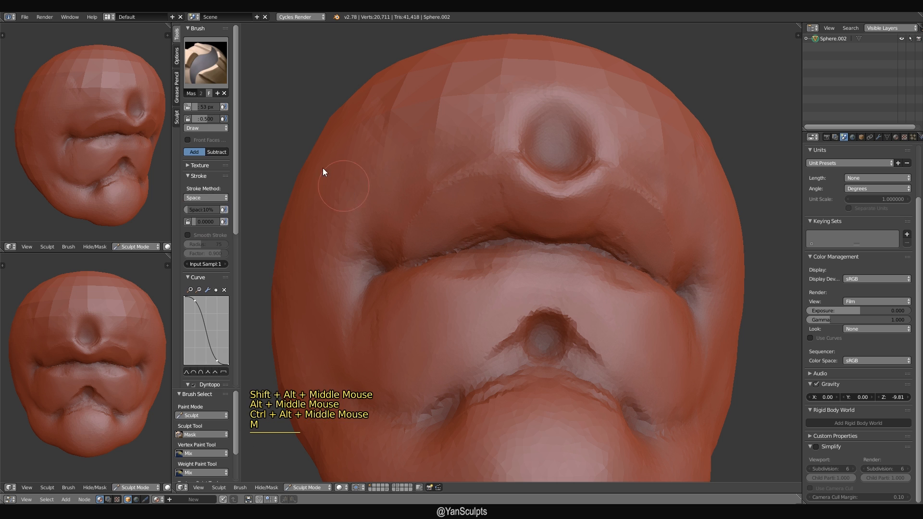
left_click(210, 66)
left_click(233, 155)
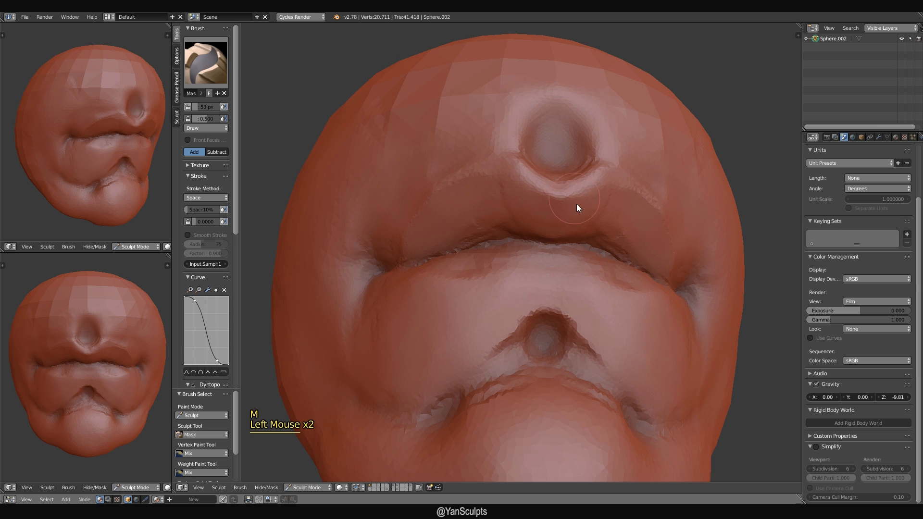
Paint a mask across the upper lip below the philtrum with the brush size at 77 px.
middle_click_drag(577, 208, 546, 225, "alt")
key("f")
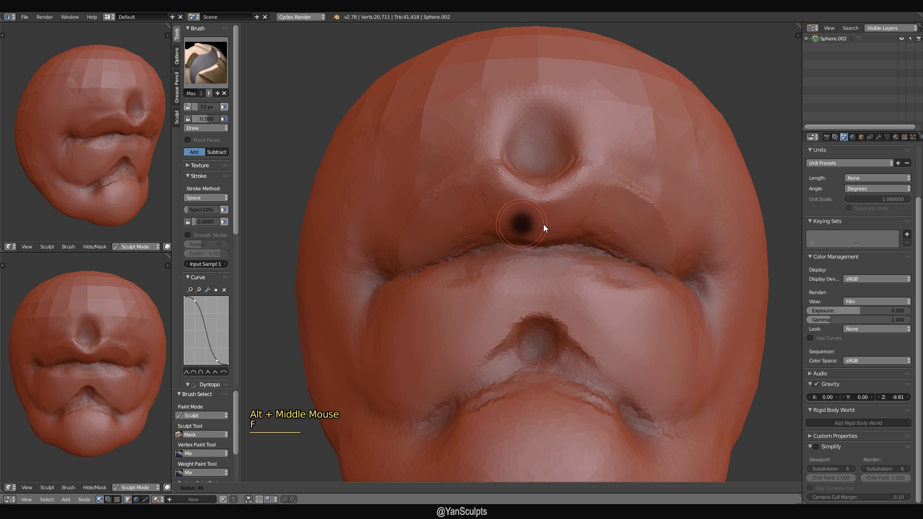
left_click(548, 222)
key("f")
left_click(586, 214)
mouse_move(582, 212)
left_mouse_down()
mouse_move(541, 221)
mouse_move(549, 204)
mouse_move(561, 230)
mouse_move(426, 252)
mouse_move(478, 181)
mouse_move(451, 192)
left_mouse_up()
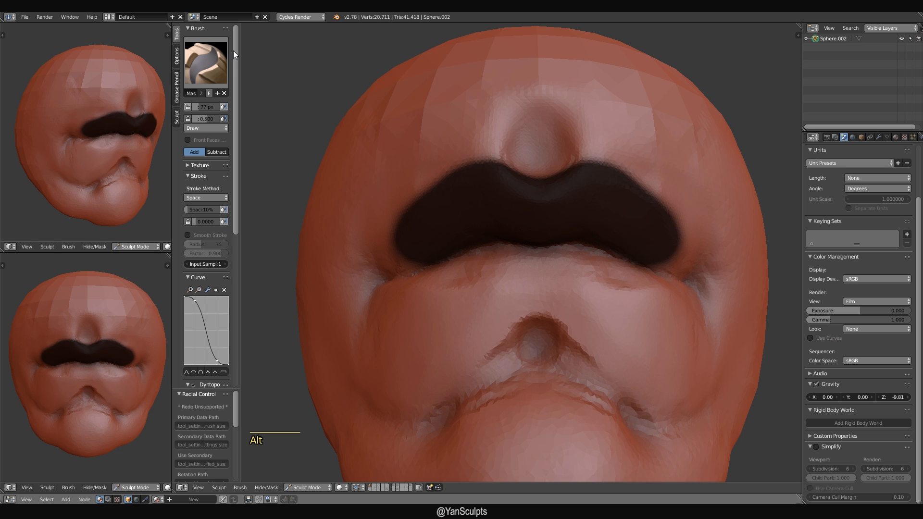
Extend the upper lip's mask out to the mouth corner with the brush at 62 px.
mouse_move(600, 203)
middle_mouse_down("alt")
mouse_move(616, 219)
mouse_move(498, 251)
middle_mouse_up("alt")
key("f")
left_click(526, 246)
mouse_move(497, 251)
middle_mouse_down("ctrl+alt")
mouse_move(505, 266)
mouse_move(518, 255)
middle_mouse_up("ctrl+alt")
mouse_move(518, 255)
left_mouse_down()
mouse_move(573, 231)
mouse_move(531, 222)
mouse_move(488, 247)
mouse_move(496, 246)
left_mouse_up()
middle_click_drag(584, 249, 544, 244, "alt")
middle_click_drag(543, 244, 502, 280, "alt+shift")
middle_click_drag(502, 280, 479, 254, "alt")
left_click_drag(459, 226, 475, 236)
Soften the mask's upper edge along the top border of the upper lip.
middle_click_drag(433, 255, 494, 191, "alt")
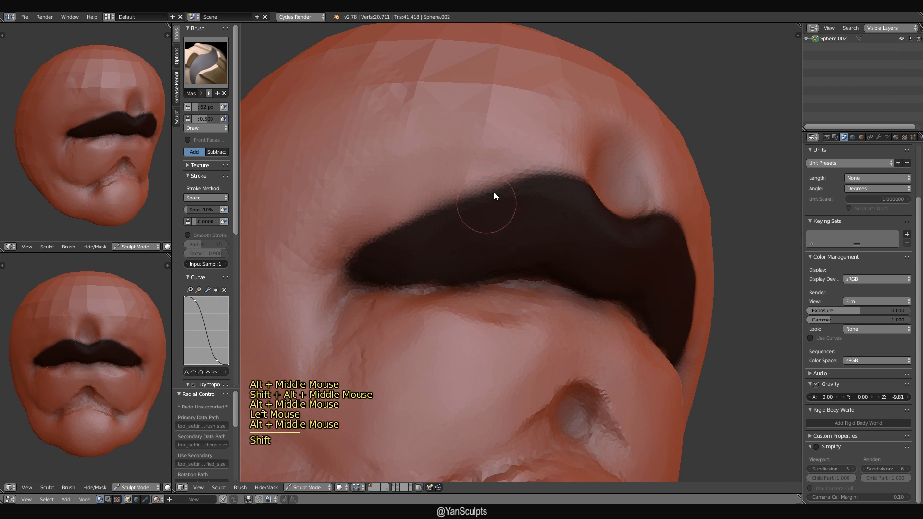
left_click_drag(511, 181, 467, 193, "shift")
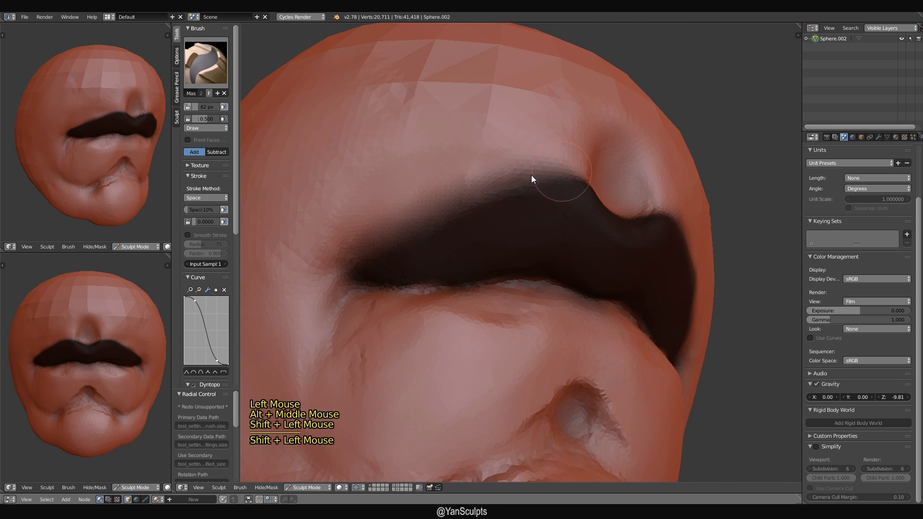
mouse_move(546, 192)
middle_mouse_down("alt")
mouse_move(546, 218)
mouse_move(579, 233)
middle_mouse_up("alt")
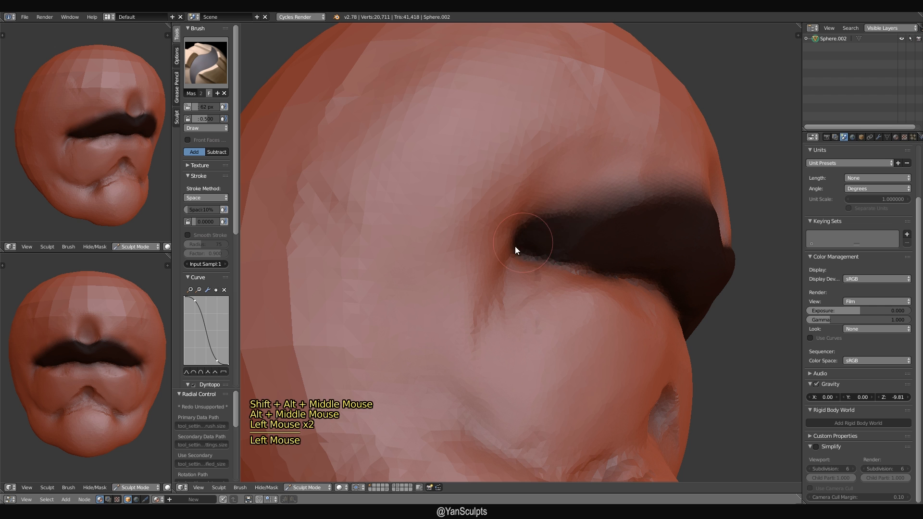
Erase the mask spilling onto the lower lip along the mouth line with the brush at 24 px.
middle_click_drag(515, 246, 427, 276, "alt")
key("f")
left_click(424, 276)
mouse_move(545, 328)
middle_mouse_down("alt+shift")
mouse_move(444, 287)
mouse_move(445, 321)
mouse_move(499, 322)
mouse_move(466, 312)
mouse_move(495, 283)
mouse_move(455, 321)
mouse_move(354, 288)
middle_mouse_up("alt+shift")
key("f")
left_click(482, 301)
left_click(455, 321, "ctrl")
left_click(455, 321, "ctrl")
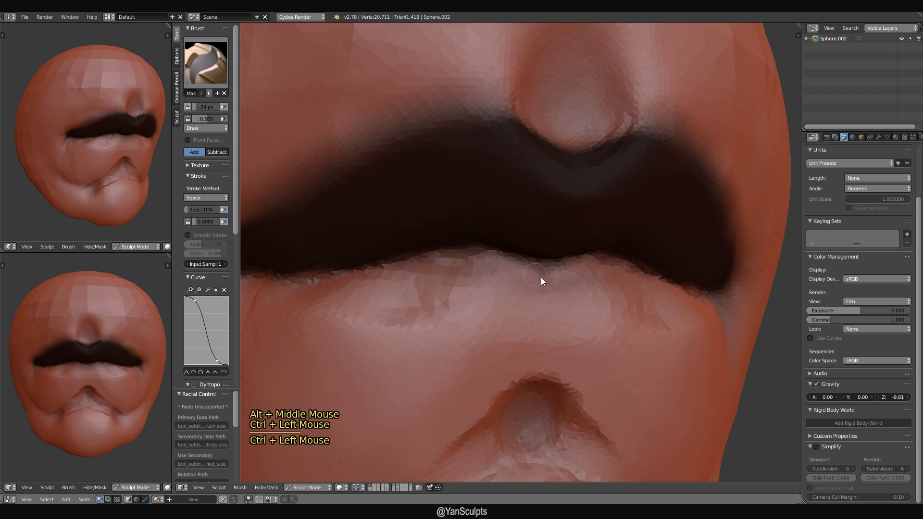
middle_click_drag(564, 272, 544, 264, "alt")
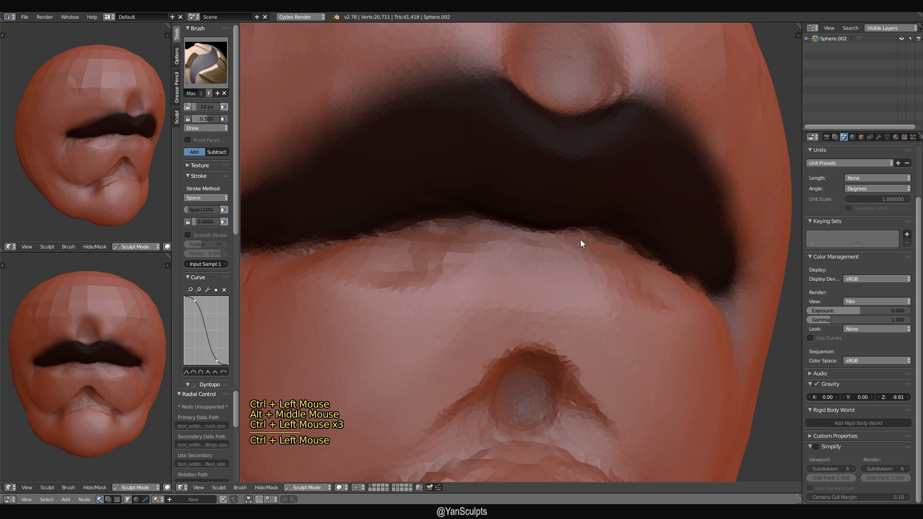
mouse_move(413, 239)
middle_mouse_down("alt+shift")
mouse_move(479, 260)
mouse_move(589, 235)
middle_mouse_up("alt+shift")
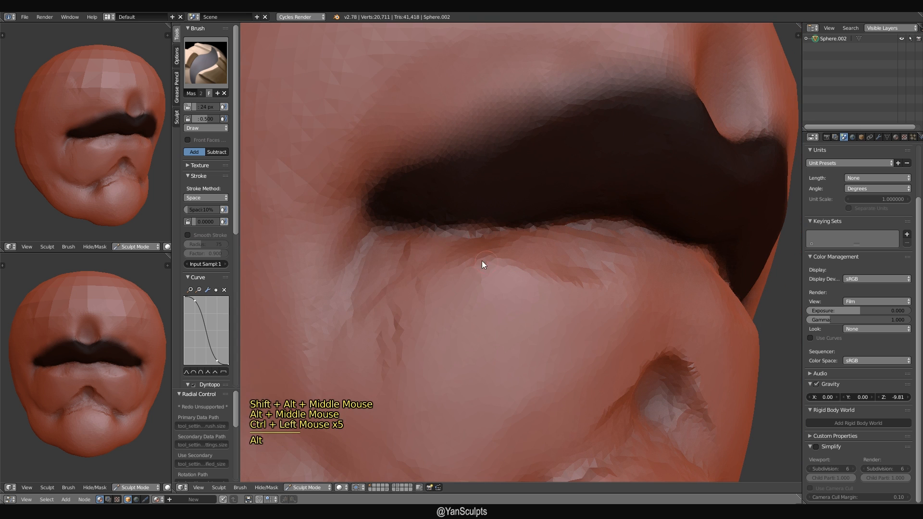
Clean up the mask's lower edge close to the mouth corner.
mouse_move(481, 261)
middle_mouse_down("alt")
mouse_move(413, 258)
mouse_move(421, 282)
middle_mouse_up("alt")
middle_click_drag(421, 282, 533, 264, "alt")
mouse_move(533, 264)
middle_mouse_down("alt+shift")
mouse_move(499, 265)
mouse_move(492, 236)
middle_mouse_up("alt+shift")
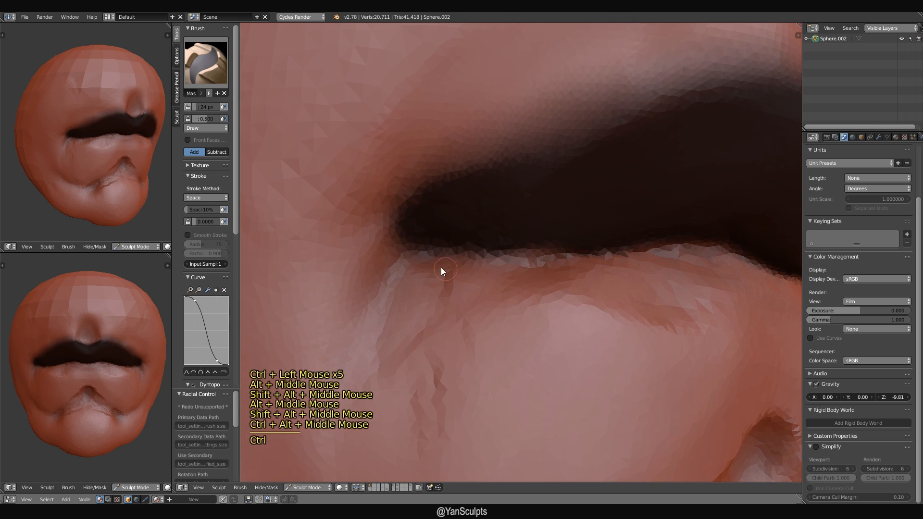
Select the Grab brush and set its size to 346 px for shaping the lower lip in profile.
mouse_move(555, 266)
middle_mouse_down("alt")
mouse_move(599, 260)
mouse_move(576, 276)
middle_mouse_up("alt")
mouse_move(577, 276)
middle_mouse_down("ctrl+alt")
mouse_move(561, 310)
mouse_move(696, 307)
mouse_move(633, 293)
mouse_move(513, 318)
mouse_move(529, 310)
mouse_move(537, 275)
mouse_move(534, 283)
mouse_move(601, 290)
mouse_move(593, 284)
middle_mouse_up("ctrl+alt")
key("f")
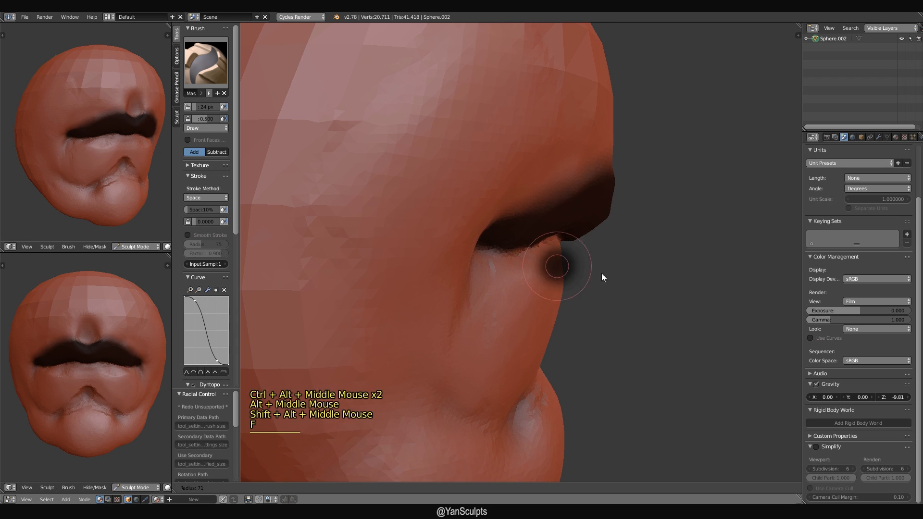
left_click(613, 275)
key("f")
left_click(654, 286)
key("f")
left_click(601, 256)
key("g")
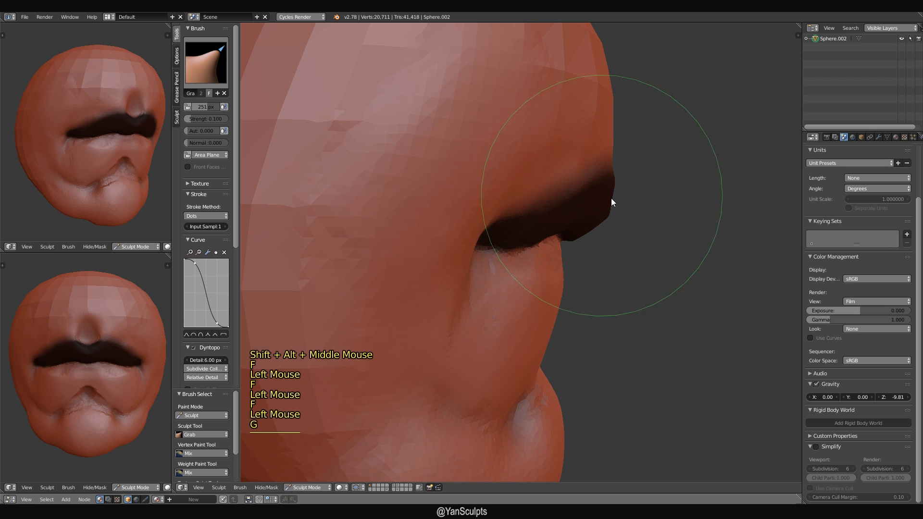
key("f")
left_click(607, 275)
key("f")
left_click(607, 279)
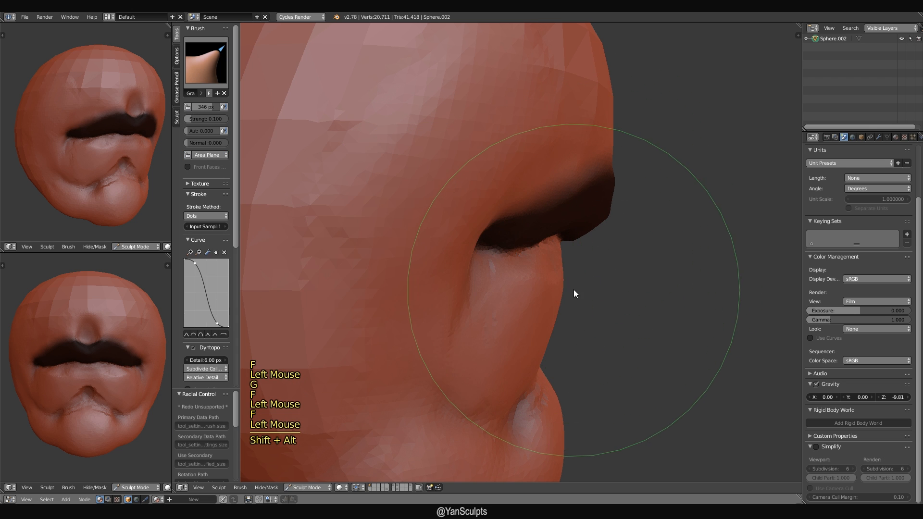
Pull the front of the lower lip forward beneath the masked upper lip with Grab, and set the brush size to 323 px.
middle_click_drag(573, 289, 564, 285, "alt+shift")
key("f")
key("f")
left_click(576, 292)
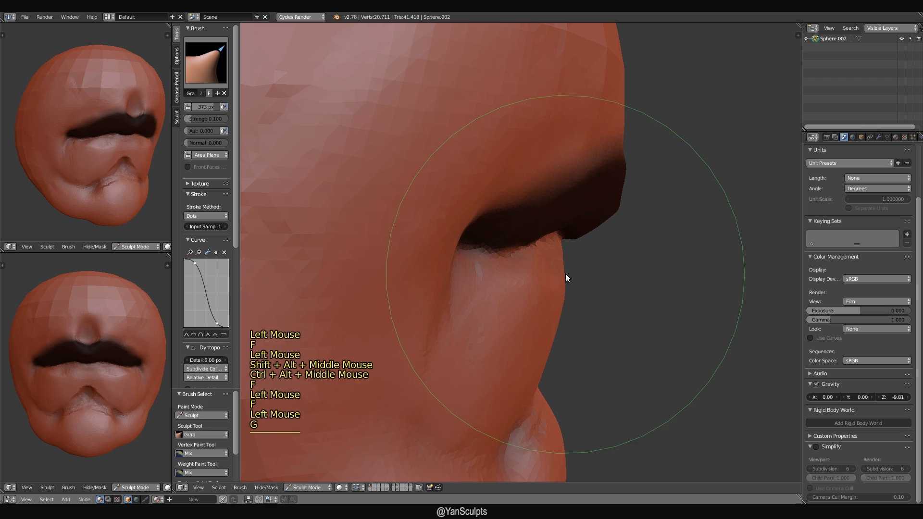
key("g")
key("f")
left_click(581, 280)
key("f")
left_click(572, 288)
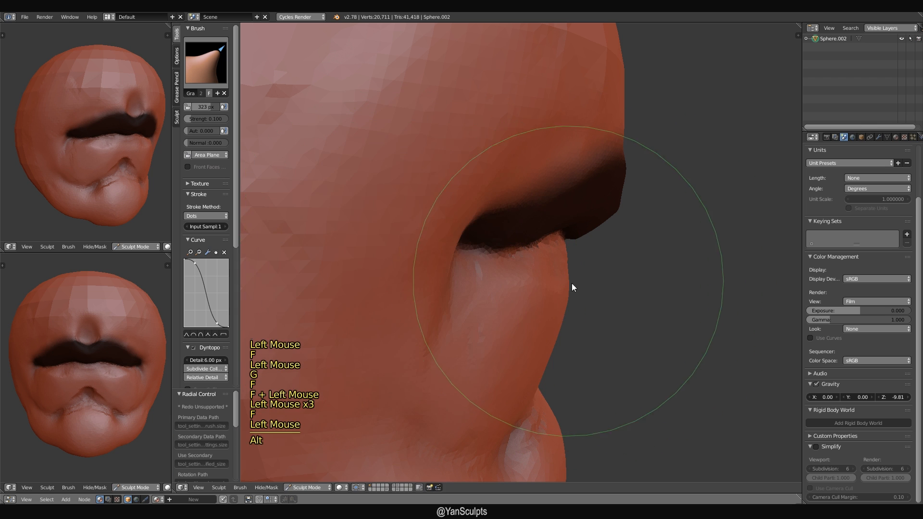
Pull the front of the lower lip further into shape from a turned view with Grab, reducing the brush size to 221 px.
middle_click(567, 286, "alt")
key("f")
left_click(575, 279)
left_click(576, 279)
key("f")
left_click(556, 294)
key("f")
left_click(550, 293)
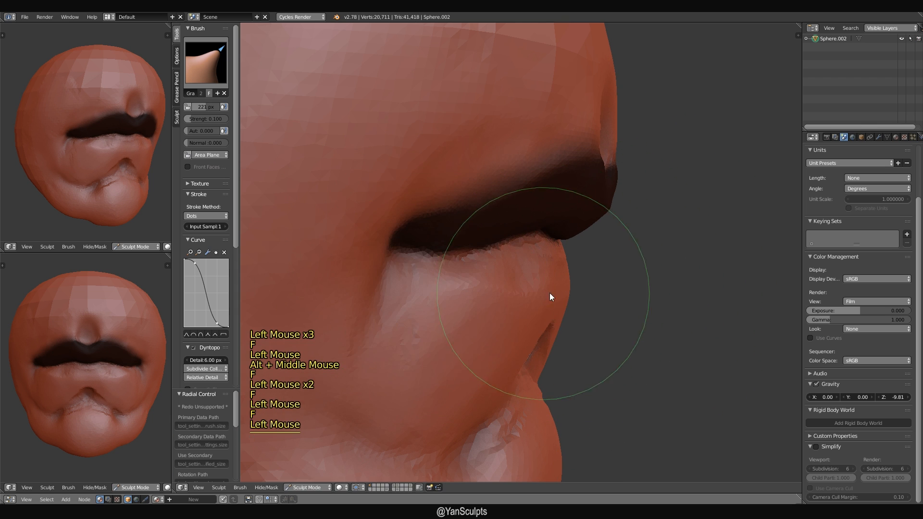
Push the lower lip's front outline outward below the masked upper lip with Grab at 192 px.
middle_click_drag(555, 298, 567, 295, "alt")
key("f")
left_click(569, 286)
left_click(584, 288)
left_click(584, 288)
left_click_drag(584, 288, 591, 289)
middle_click_drag(591, 290, 558, 290, "alt")
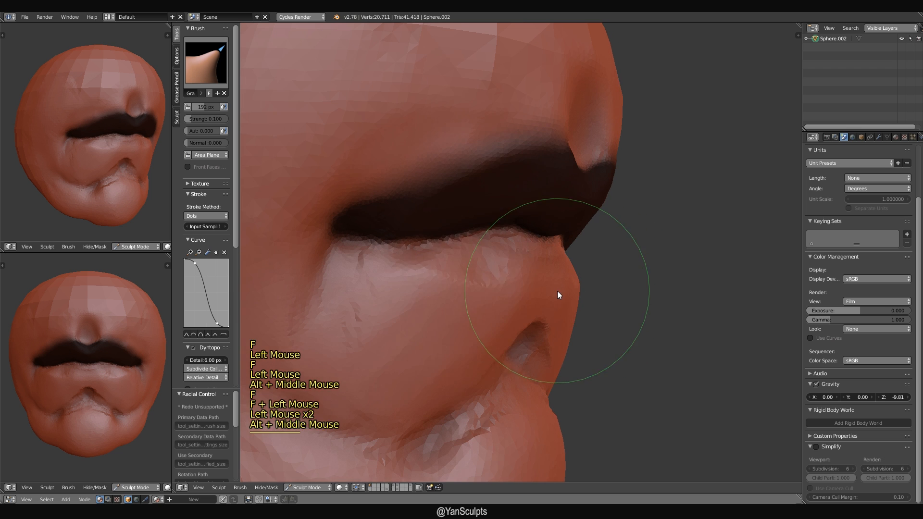
Refine the fullness of the lower lip's front with short Grab strokes at 154 px.
key("f")
left_click(539, 289)
left_click_drag(552, 286, 561, 286)
left_click(564, 287)
Switch to the Clay brush and set its size to 91 px for building up the lower lip.
key("3")
key("f")
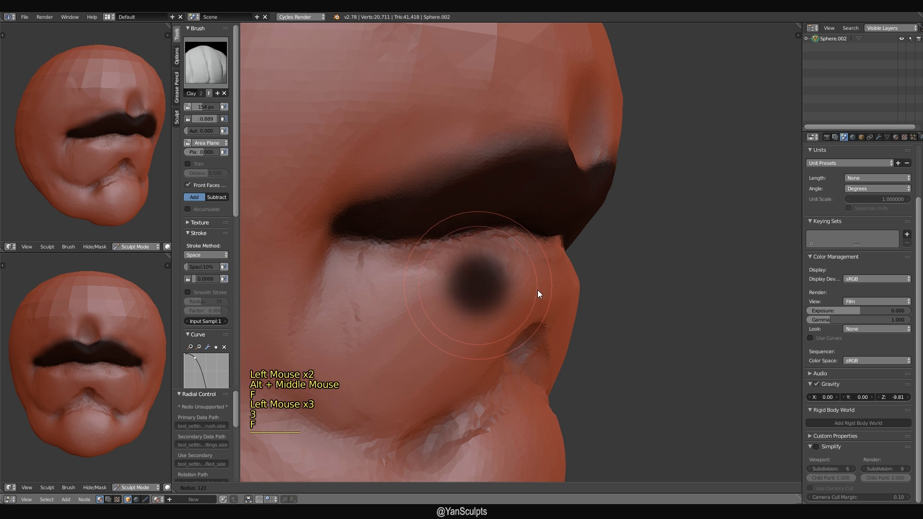
left_click(537, 290)
left_click(206, 63)
left_click(271, 113)
mouse_move(538, 278)
middle_mouse_down("alt")
mouse_move(498, 268)
mouse_move(473, 292)
mouse_move(484, 255)
middle_mouse_up("alt")
key("f")
left_click(479, 270)
Add vertical Clay strokes across the middle of the lower lip, from the mouth line down to its lower edge.
left_click_drag(498, 250, 501, 294)
mouse_move(486, 244)
left_mouse_down()
mouse_move(485, 287)
mouse_move(470, 287)
left_mouse_up()
left_click_drag(505, 245, 505, 290)
mouse_move(460, 243)
left_mouse_down()
mouse_move(445, 238)
mouse_move(441, 284)
left_mouse_up()
left_click_drag(416, 245, 425, 301)
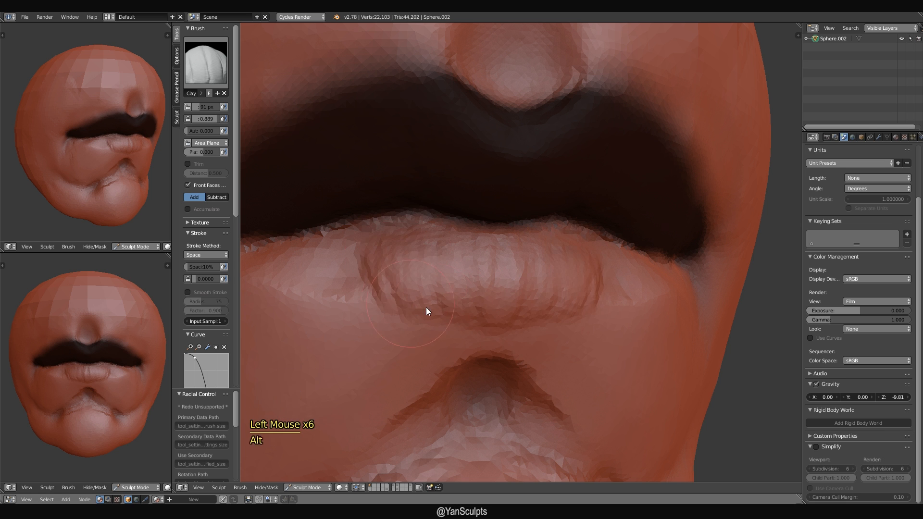
Extend the clay along the side of the lower lip toward the mouth corner with the brush at 100 px.
middle_click_drag(426, 307, 447, 298, "alt+shift")
mouse_move(447, 299)
middle_mouse_down("alt")
mouse_move(569, 288)
mouse_move(547, 280)
middle_mouse_up("alt")
key("f")
left_click(551, 279)
mouse_move(583, 235)
left_mouse_down()
mouse_move(529, 243)
mouse_move(587, 250)
mouse_move(531, 247)
left_mouse_up()
mouse_move(528, 226)
left_mouse_down()
mouse_move(572, 222)
mouse_move(601, 239)
left_mouse_up()
middle_click_drag(602, 241, 515, 248, "alt")
left_click_drag(570, 247, 451, 276)
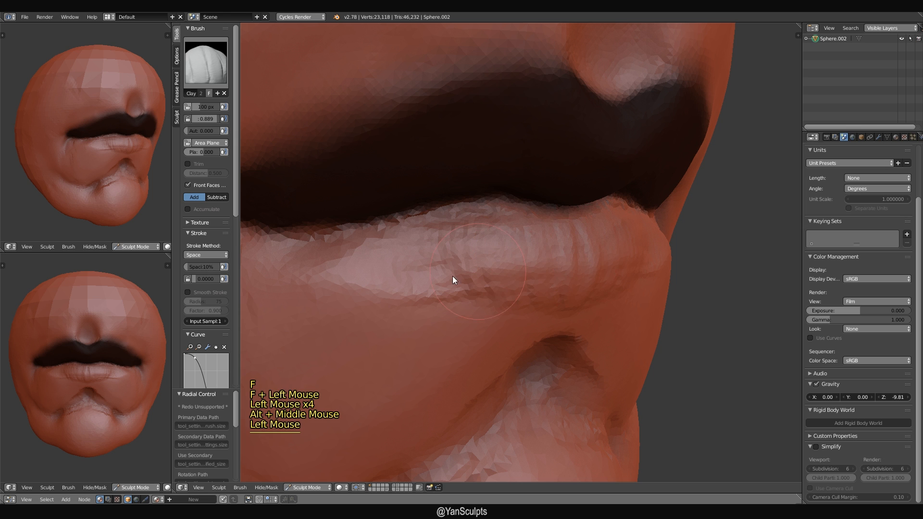
Frame the mouth closely in the small perspective view and add clay to the lower lip's side at a brush size of 103 px.
mouse_move(452, 276)
middle_mouse_down("alt+shift")
mouse_move(541, 259)
mouse_move(528, 267)
middle_mouse_up("alt+shift")
mouse_move(527, 267)
middle_mouse_down("alt")
mouse_move(583, 255)
mouse_move(551, 272)
mouse_move(545, 257)
middle_mouse_up("alt")
key("f")
left_click(575, 257)
middle_click_drag(126, 190, 104, 166, "ctrl+alt")
mouse_move(104, 166)
middle_mouse_down("alt")
mouse_move(115, 177)
mouse_move(116, 168)
middle_mouse_up("alt")
middle_click_drag(116, 168, 128, 146, "alt")
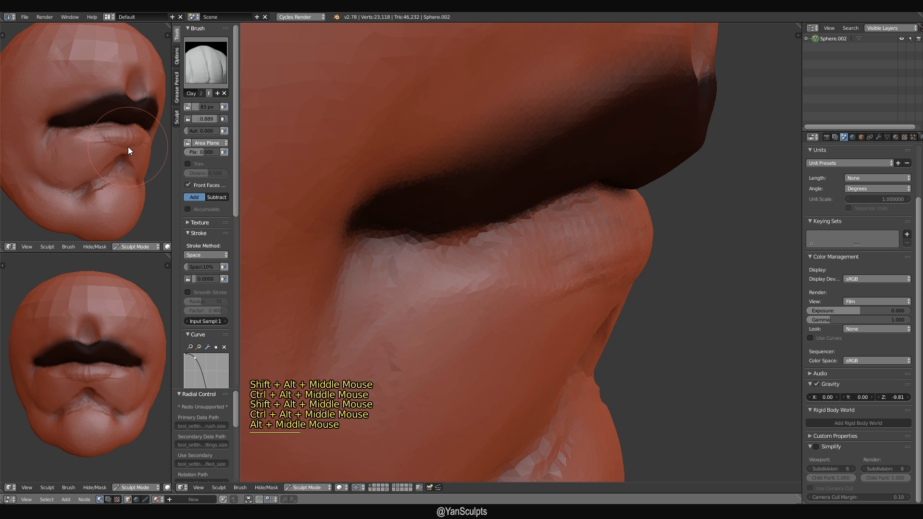
mouse_move(629, 278)
middle_mouse_down("alt")
mouse_move(595, 283)
mouse_move(550, 261)
middle_mouse_up("alt")
key("f")
left_click(575, 274)
key("f")
left_click(576, 278)
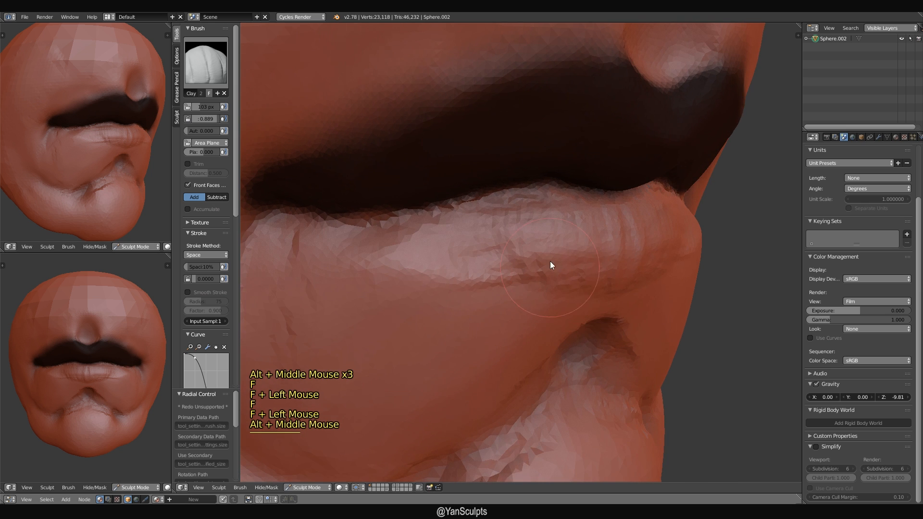
left_click_drag(549, 261, 611, 289)
Fill out the centre of the lower lip from the front with the Clay brush at 151 px.
middle_click_drag(611, 290, 572, 215, "alt")
left_click(571, 216)
key("f")
left_click(578, 209)
left_click(578, 209)
left_click(581, 272)
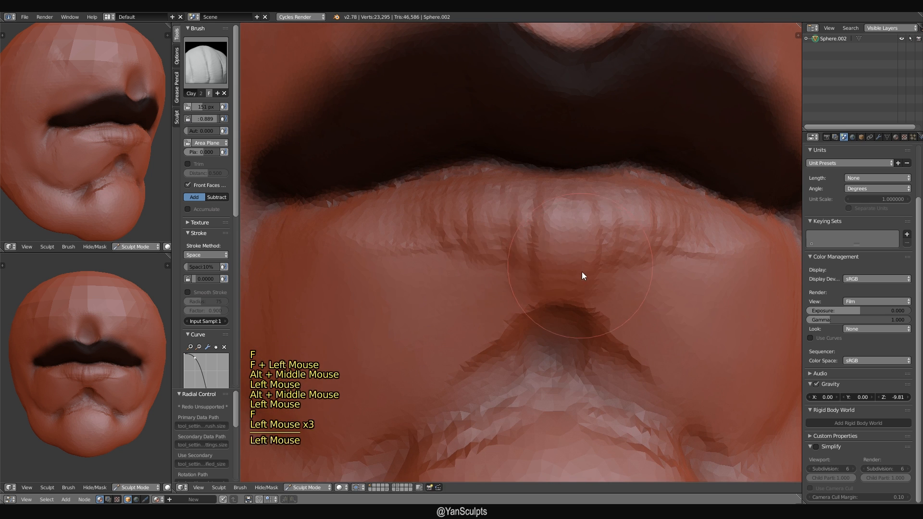
Build up the lower lip's centre down toward the chin crease with Clay strokes at 101 px.
key("f")
left_click(596, 259)
mouse_move(595, 258)
middle_mouse_down("alt+shift")
mouse_move(580, 273)
mouse_move(557, 275)
middle_mouse_up("alt+shift")
key("f")
left_click(555, 246)
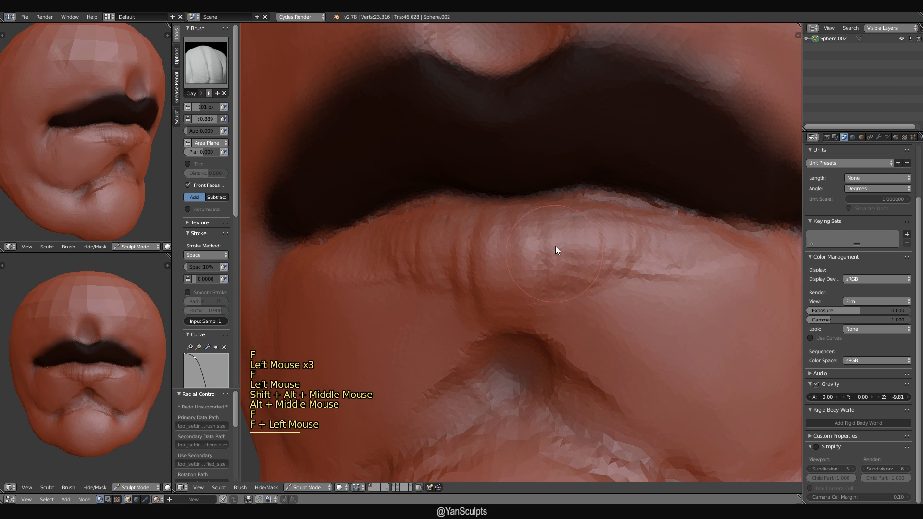
key("f")
left_click(575, 232)
left_click(566, 230)
left_click(538, 249)
left_click(523, 273)
left_click(523, 273)
left_click(581, 277)
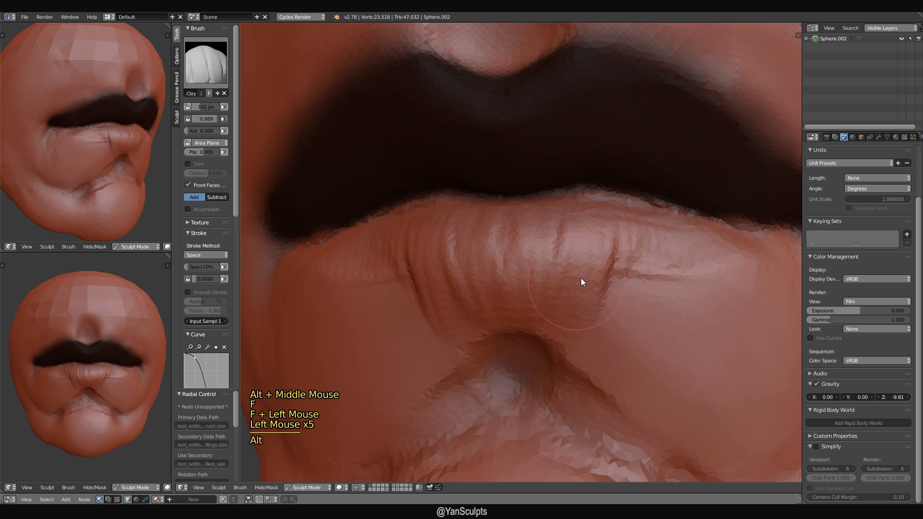
Add clay from the lip's middle down to its lower edge with the brush at 100 px.
middle_click_drag(580, 278, 575, 291, "alt+shift")
mouse_move(574, 291)
middle_mouse_down("ctrl+alt")
mouse_move(566, 305)
mouse_move(640, 293)
mouse_move(592, 286)
mouse_move(587, 276)
mouse_move(545, 302)
middle_mouse_up("ctrl+alt")
key("f")
left_click(545, 317)
left_click(544, 339)
left_click(486, 278)
left_click(505, 331)
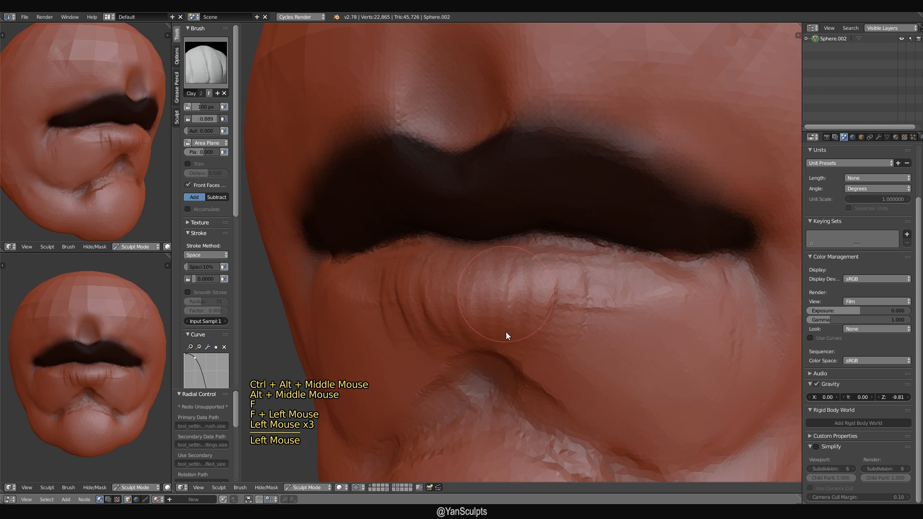
Thicken the central lower lip with downward Clay strokes at 130 px.
mouse_move(504, 330)
middle_mouse_down("alt")
mouse_move(607, 304)
mouse_move(555, 296)
mouse_move(568, 290)
mouse_move(563, 302)
middle_mouse_up("alt")
key("f")
left_click(608, 311)
left_click(549, 281)
middle_click_drag(563, 302, 560, 312, "ctrl+alt")
middle_click_drag(560, 311, 559, 316, "alt")
key("f")
left_click(551, 293)
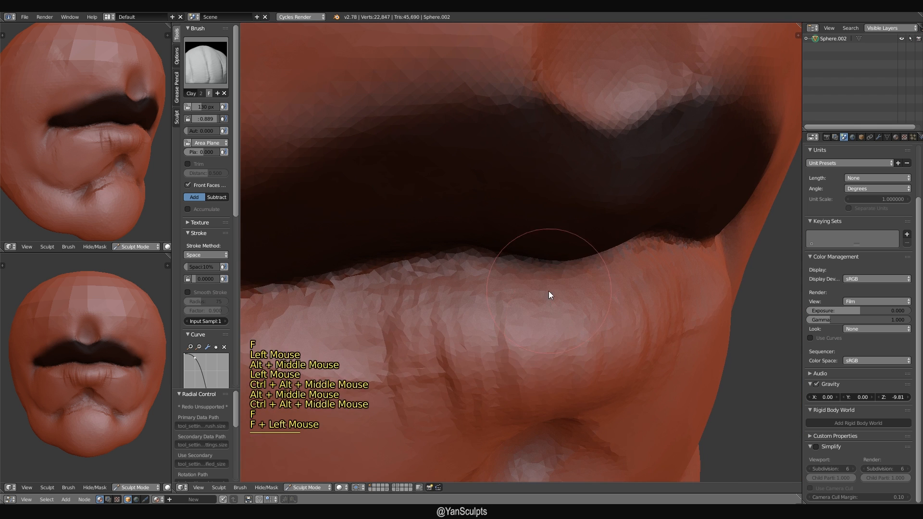
left_click(546, 336)
left_click(542, 376)
Round the upper front of the lower lip under the masked mouth line with Clay, reducing the brush to 97 px.
middle_click_drag(542, 376, 563, 226, "alt+shift")
left_click_drag(564, 226, 611, 218)
left_click_drag(579, 217, 593, 225)
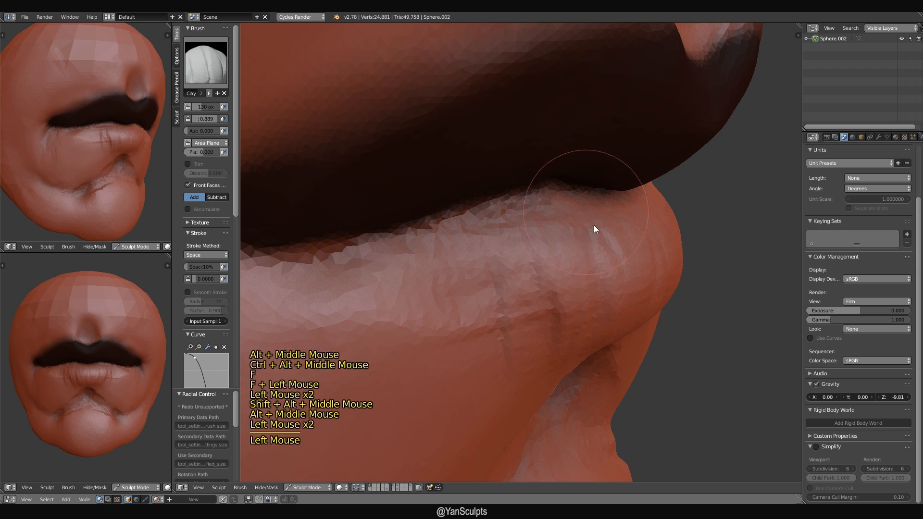
middle_click_drag(625, 260, 590, 260, "alt")
key("f")
left_click(574, 259)
mouse_move(625, 223)
left_mouse_down()
mouse_move(646, 218)
mouse_move(615, 240)
left_mouse_up()
mouse_move(601, 230)
left_mouse_down()
mouse_move(508, 249)
mouse_move(548, 269)
left_mouse_up()
left_click(581, 288)
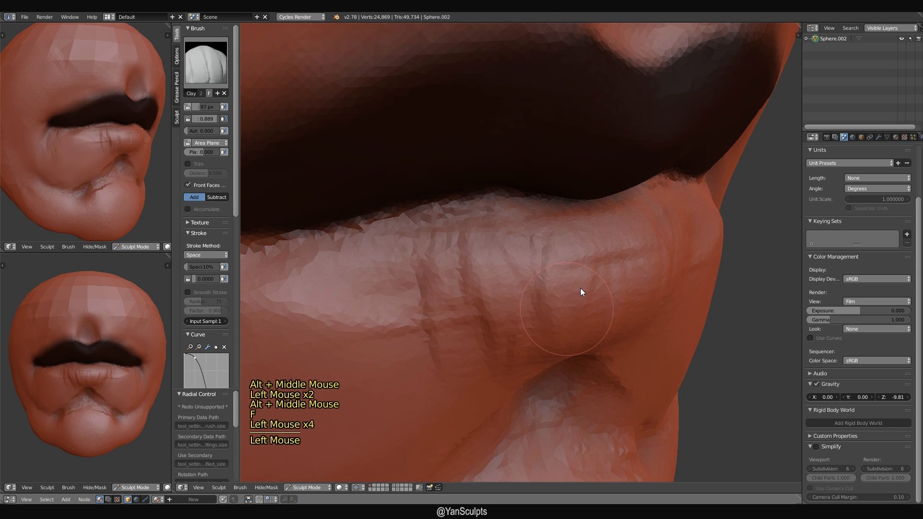
Lay vertical Clay strokes side by side from the lip's front toward its side.
middle_click_drag(581, 287, 601, 258, "alt+shift")
key("f")
left_click(607, 249)
left_click_drag(606, 249, 598, 262)
left_click_drag(560, 194, 555, 262)
left_click_drag(517, 183, 521, 235)
left_click_drag(538, 156, 541, 208)
left_click_drag(505, 161, 513, 206)
Continue the vertical Clay strokes along the side of the lower lip with the brush at 108 px.
mouse_move(521, 208)
middle_mouse_down("alt+shift")
mouse_move(569, 191)
mouse_move(547, 197)
middle_mouse_up("alt+shift")
key("f")
left_click(542, 194)
mouse_move(554, 139)
left_mouse_down()
mouse_move(560, 197)
mouse_move(550, 201)
left_mouse_up()
left_click_drag(562, 164, 575, 241)
left_click_drag(534, 154, 548, 211)
left_click_drag(533, 178, 538, 216)
left_click_drag(491, 155, 517, 209)
left_click_drag(482, 150, 494, 209)
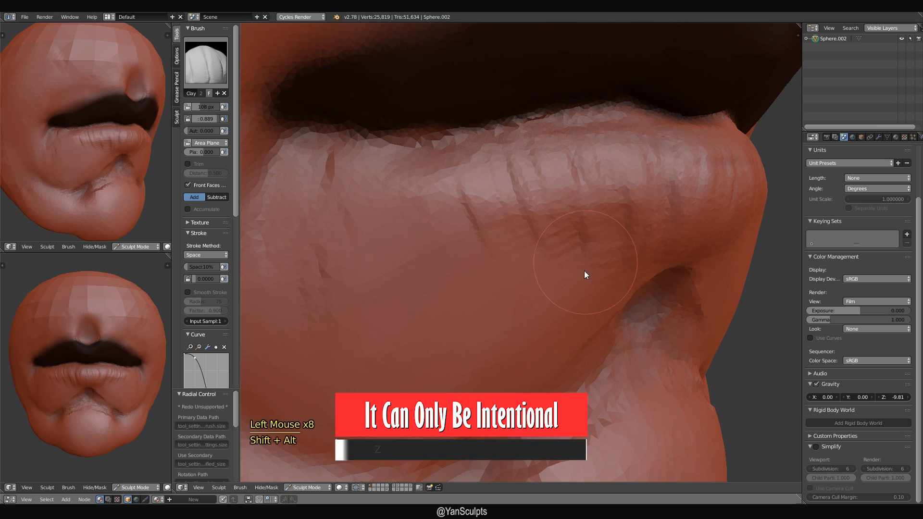
Blend the vertical ridges with long lengthwise Clay strokes across the front of the lower lip.
middle_click_drag(584, 270, 577, 288, "alt+shift")
middle_click_drag(577, 288, 542, 291, "alt")
middle_click_drag(542, 292, 552, 284, "ctrl+alt")
mouse_move(552, 285)
middle_mouse_down("alt")
mouse_move(569, 282)
mouse_move(552, 286)
middle_mouse_up("alt")
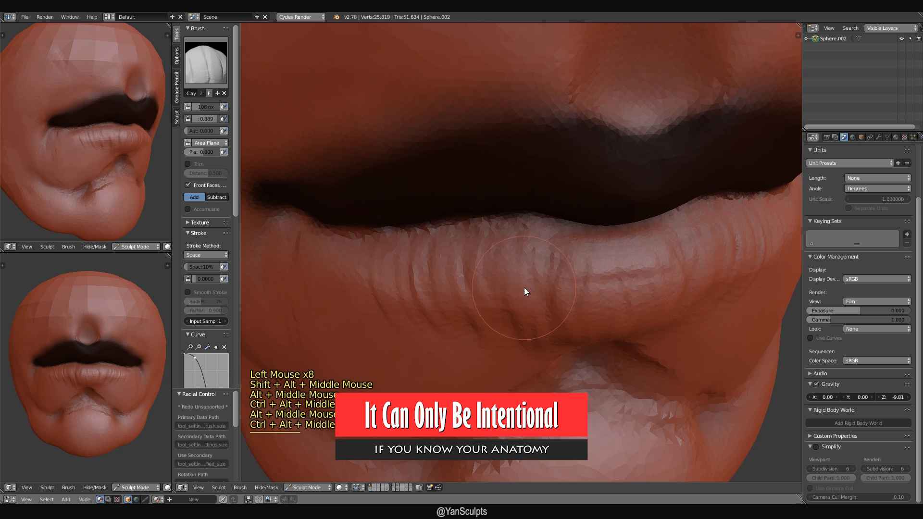
key("f")
left_click(525, 288)
left_click_drag(509, 283, 625, 288)
mouse_move(543, 277)
left_mouse_down()
mouse_move(626, 280)
mouse_move(692, 269)
left_mouse_up()
left_click_drag(600, 274, 721, 260)
Add more clay to the lower lip in a turned view after adjusting the brush size.
mouse_move(727, 260)
middle_mouse_down("alt")
mouse_move(584, 248)
mouse_move(641, 247)
mouse_move(555, 198)
middle_mouse_up("alt")
left_click(584, 248)
key("f")
left_click(492, 194)
left_click_drag(491, 194, 539, 203)
Add lengthwise Clay strokes on the opposite half of the lower lip at 111 px and smooth its surface.
middle_click_drag(538, 202, 552, 214, "alt")
mouse_move(553, 214)
middle_mouse_down("ctrl+alt")
mouse_move(567, 225)
mouse_move(529, 262)
mouse_move(616, 270)
mouse_move(529, 269)
middle_mouse_up("ctrl+alt")
key("f")
left_click(462, 271)
mouse_move(447, 264)
left_mouse_down()
mouse_move(547, 234)
mouse_move(411, 255)
mouse_move(533, 240)
left_mouse_up()
left_click_drag(406, 252, 531, 242, "shift")
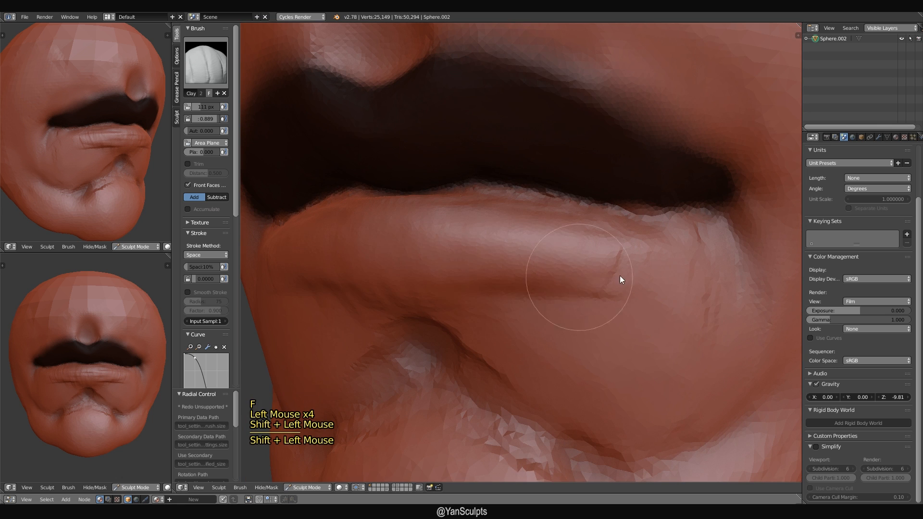
Switch to the Scrape brush, adjust its size and flatten the lower lip along its length.
mouse_move(619, 275)
middle_mouse_down("alt+shift")
mouse_move(564, 299)
mouse_move(507, 302)
mouse_move(547, 310)
mouse_move(535, 314)
mouse_move(591, 276)
middle_mouse_up("alt+shift")
key("shift+3")
key("f")
left_click(529, 296)
key("f")
left_click(645, 270)
left_click_drag(620, 270, 560, 272)
left_click_drag(635, 275, 518, 290)
Scrape the side of the lower lip from its front toward the mouth corner with the brush at 68 px.
middle_click_drag(643, 302, 612, 296, "alt+shift")
middle_click_drag(612, 296, 632, 294, "alt")
key("f")
left_click(643, 290)
left_click_drag(629, 274, 456, 291)
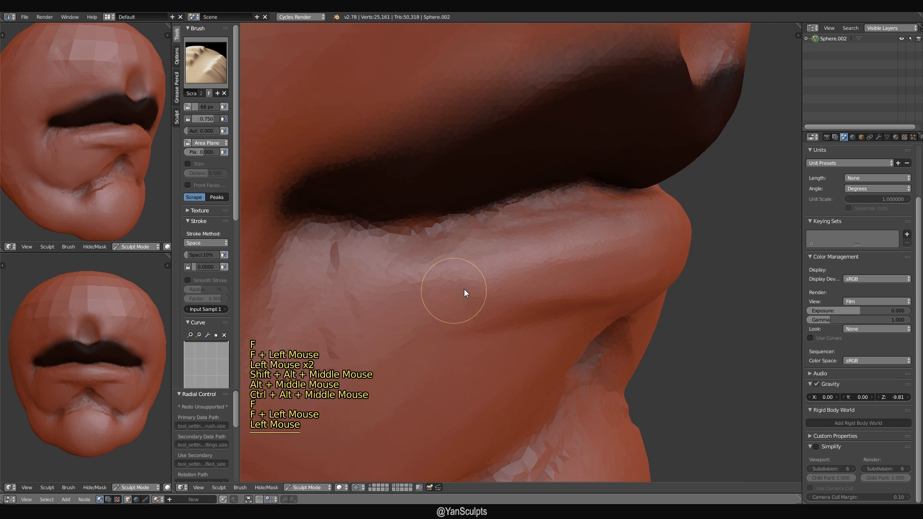
mouse_move(572, 274)
left_mouse_down()
mouse_move(461, 293)
mouse_move(471, 291)
left_mouse_up()
mouse_move(585, 272)
left_mouse_down()
mouse_move(522, 274)
mouse_move(466, 290)
left_mouse_up()
left_click_drag(584, 279, 494, 300)
mouse_move(558, 297)
left_mouse_down()
mouse_move(531, 319)
mouse_move(463, 302)
mouse_move(474, 296)
left_mouse_up()
Scrape the front of the lower lip lengthwise with the Scrape brush at 43 px.
mouse_move(492, 291)
middle_mouse_down("alt+shift")
mouse_move(488, 313)
mouse_move(465, 314)
middle_mouse_up("alt+shift")
key("f")
left_click(456, 313)
left_click_drag(531, 283, 420, 289)
left_click_drag(584, 269, 412, 269)
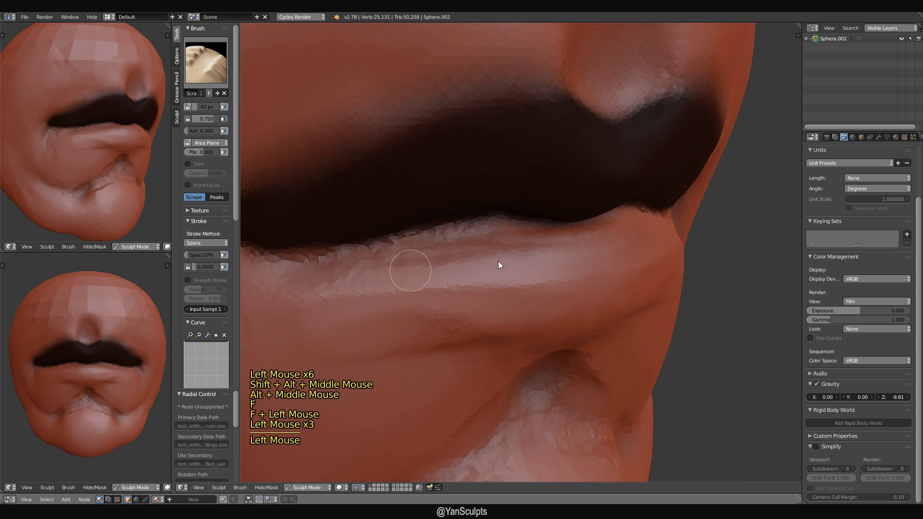
left_click_drag(538, 264, 444, 278)
Scrape the side of the lower lip toward the mouth corner at 43 px, finishing with a resized brush.
middle_click_drag(488, 297, 675, 254, "alt+shift")
left_click_drag(684, 248, 490, 279)
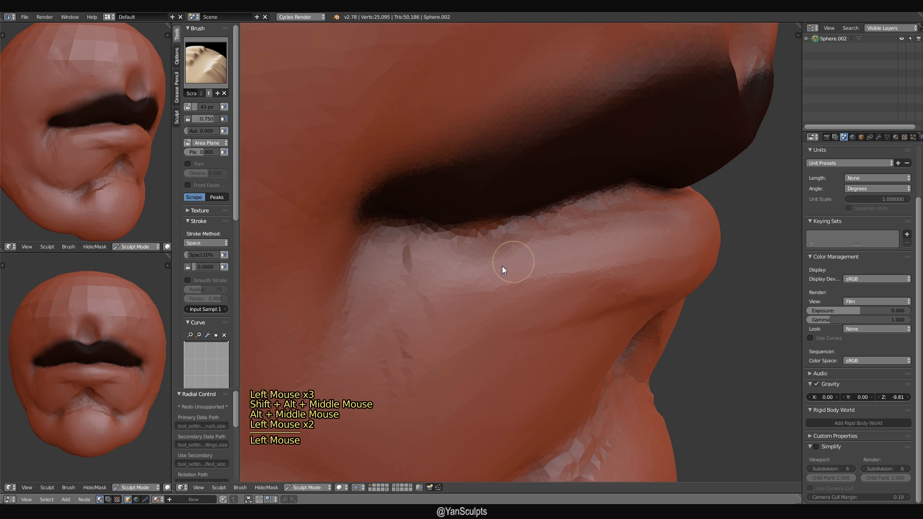
left_click_drag(582, 248, 497, 282)
mouse_move(598, 277)
left_mouse_down()
mouse_move(534, 288)
mouse_move(476, 263)
left_mouse_up()
left_click_drag(562, 262, 485, 269)
left_click_drag(543, 269, 473, 282)
middle_click_drag(514, 291, 414, 295, "alt")
key("f")
left_click(422, 296)
mouse_move(394, 294)
left_mouse_down()
mouse_move(370, 279)
mouse_move(362, 293)
left_mouse_up()
Switch to the Clay brush at 115 px and add short vertical strokes on the opposite side of the lower lip.
middle_click_drag(523, 321, 465, 308, "alt+shift")
middle_click_drag(502, 320, 454, 321, "alt")
middle_click_drag(510, 319, 473, 321, "alt+shift")
middle_click_drag(502, 317, 468, 312, "alt")
mouse_move(485, 279)
middle_mouse_down("alt+shift")
mouse_move(524, 302)
mouse_move(543, 281)
mouse_move(522, 291)
middle_mouse_up("alt+shift")
key("3")
key("f")
left_click(519, 286)
key("f")
left_click(537, 307)
left_click_drag(507, 257, 490, 298)
left_click_drag(467, 255, 455, 288)
left_click_drag(434, 253, 432, 296)
left_click_drag(449, 255, 464, 298)
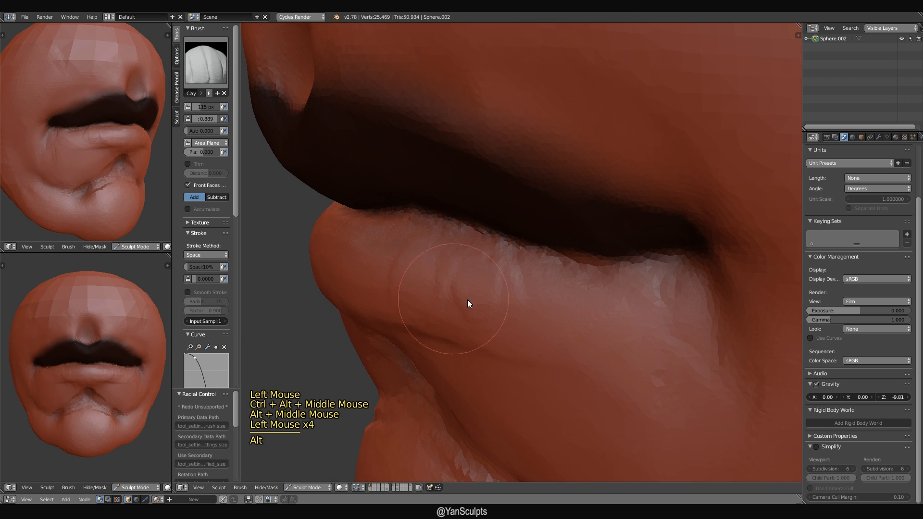
Add vertical Clay strokes at 115 px from the side of the lower lip to its middle.
middle_click_drag(467, 299, 533, 284, "alt")
left_click_drag(618, 254, 581, 296)
left_click_drag(577, 259, 542, 296)
left_click_drag(514, 265, 481, 305)
left_click_drag(445, 269, 411, 315)
left_click_drag(371, 262, 367, 307)
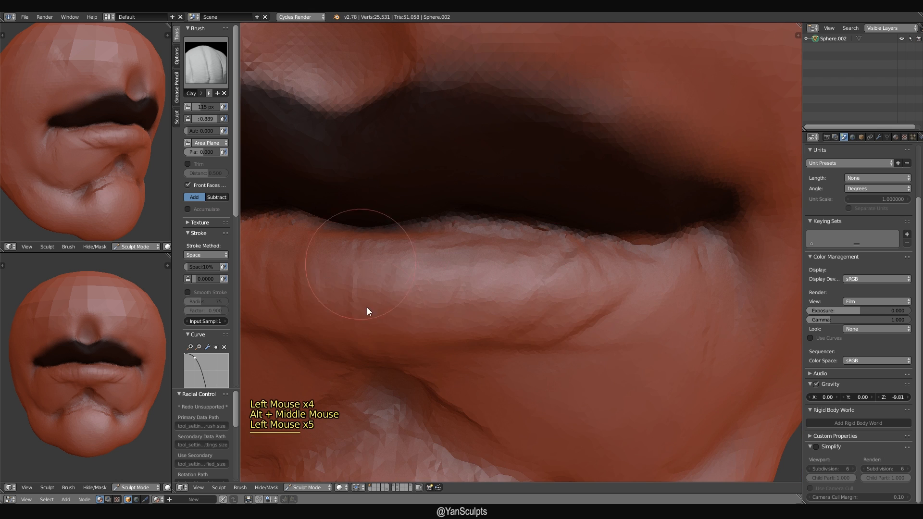
Build closely spaced vertical Clay ridges from the middle of the lower lip back toward the mouth corner.
left_click_drag(421, 250, 411, 298)
mouse_move(443, 243)
left_mouse_down()
mouse_move(441, 279)
mouse_move(408, 296)
left_mouse_up()
left_click_drag(377, 253, 368, 300)
left_click_drag(408, 257, 406, 298)
left_click_drag(448, 255, 440, 293)
left_click_drag(483, 250, 480, 281)
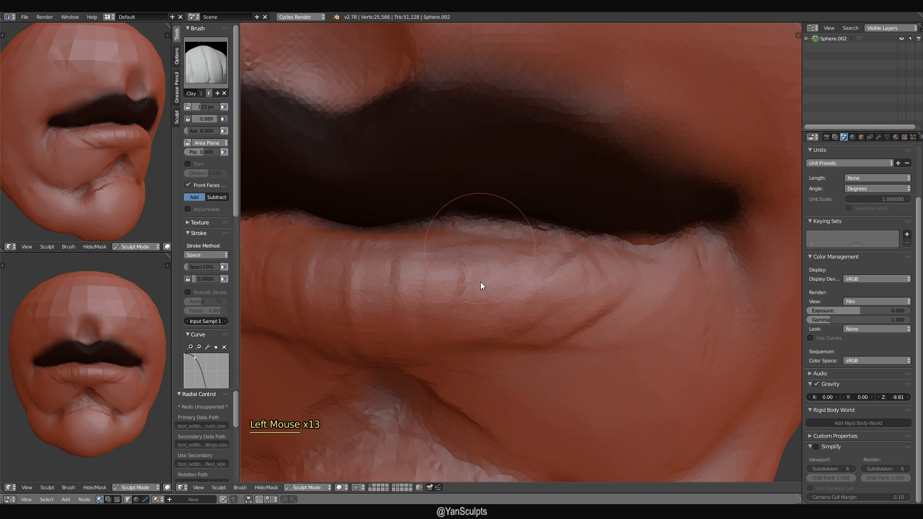
left_click_drag(528, 250, 514, 298)
left_click_drag(594, 259, 584, 316)
left_click_drag(634, 269, 631, 309)
Resize the Clay brush and add lengthwise strokes filling the lower lip toward the mouth corner.
mouse_move(647, 304)
middle_mouse_down("alt")
mouse_move(611, 298)
mouse_move(619, 295)
mouse_move(596, 279)
middle_mouse_up("alt")
key("f")
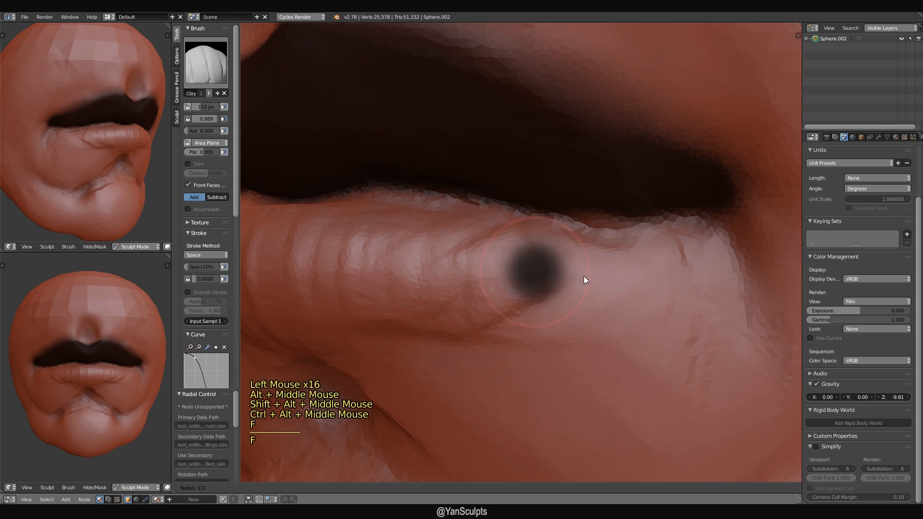
left_click(577, 276)
left_click_drag(543, 269, 630, 250)
mouse_move(533, 255)
left_mouse_down()
mouse_move(625, 250)
mouse_move(619, 244)
left_mouse_up()
left_click_drag(539, 250, 677, 238)
mouse_move(668, 249)
left_mouse_down()
mouse_move(562, 268)
mouse_move(666, 254)
left_mouse_up()
mouse_move(654, 264)
left_mouse_down()
mouse_move(521, 299)
mouse_move(639, 262)
left_mouse_up()
mouse_move(519, 271)
left_mouse_down()
mouse_move(615, 247)
mouse_move(601, 255)
left_mouse_up()
Switch to the Scrape brush at 71 px and flatten the crease below the mouth corner.
middle_click_drag(610, 269, 572, 274, "alt+shift")
mouse_move(571, 274)
middle_mouse_down("alt")
mouse_move(533, 275)
mouse_move(595, 272)
middle_mouse_up("alt")
key("shift+3")
key("f")
left_click(575, 275)
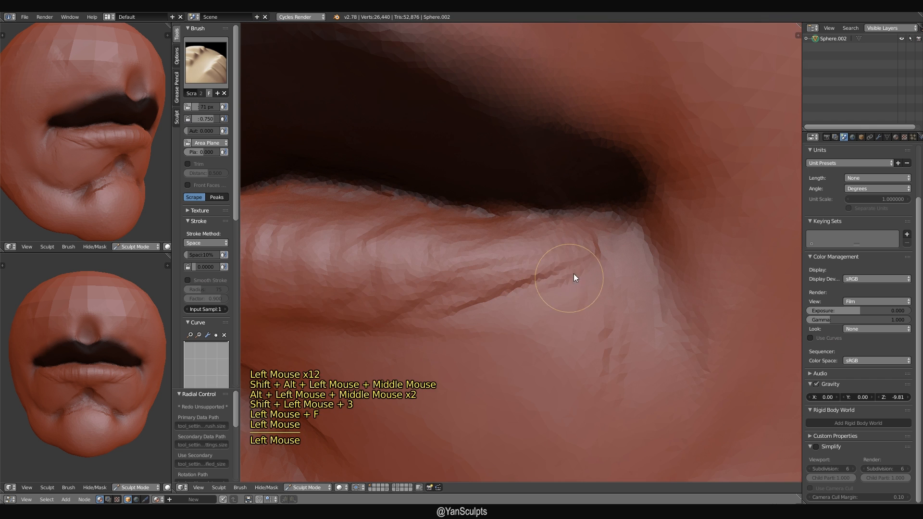
left_click_drag(590, 267, 534, 293)
Scrape the end of the lower lip and the skin below it at 57 px.
mouse_move(555, 293)
middle_mouse_down("alt+shift")
mouse_move(547, 290)
mouse_move(572, 275)
middle_mouse_up("alt+shift")
key("f")
left_click(558, 289)
mouse_move(589, 262)
left_mouse_down()
mouse_move(561, 275)
mouse_move(596, 287)
mouse_move(603, 266)
mouse_move(543, 293)
left_mouse_up()
left_click_drag(572, 281, 504, 310)
left_click_drag(514, 333, 572, 310)
Smooth the end of the lower lip and the area below the mouth corner.
left_click_drag(509, 284, 445, 311, "shift")
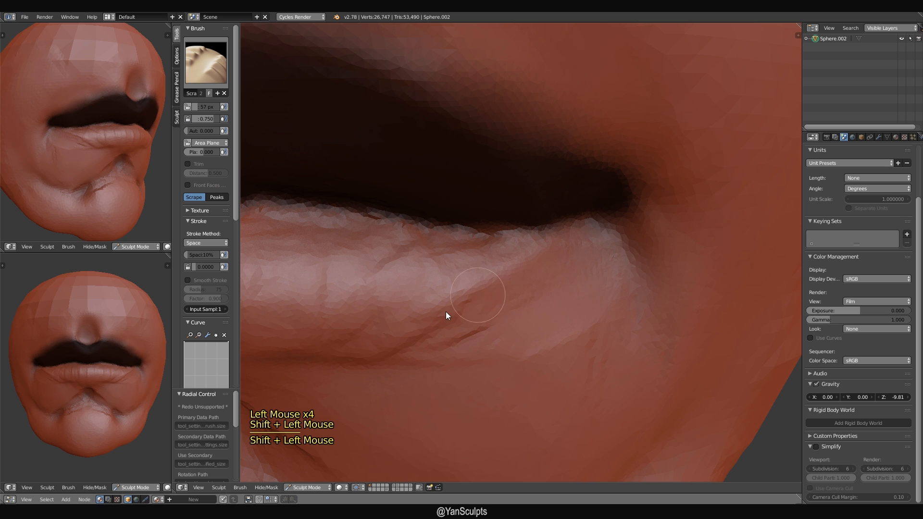
mouse_move(564, 246)
left_mouse_down("shift")
mouse_move(522, 260)
mouse_move(572, 261)
mouse_move(519, 313)
left_mouse_up("shift")
middle_click_drag(519, 312, 568, 293, "ctrl+alt")
mouse_move(569, 295)
left_mouse_down("shift")
mouse_move(531, 340)
mouse_move(572, 312)
mouse_move(563, 283)
mouse_move(598, 278)
mouse_move(577, 353)
mouse_move(543, 339)
mouse_move(549, 346)
left_mouse_up("shift")
Scrape the bump just below the mouth corner with the brush at 67 px.
middle_click_drag(549, 345, 528, 348, "alt+shift")
mouse_move(529, 349)
middle_mouse_down("alt")
mouse_move(509, 353)
mouse_move(557, 351)
mouse_move(523, 351)
mouse_move(524, 333)
middle_mouse_up("alt")
key("f")
left_click(529, 332)
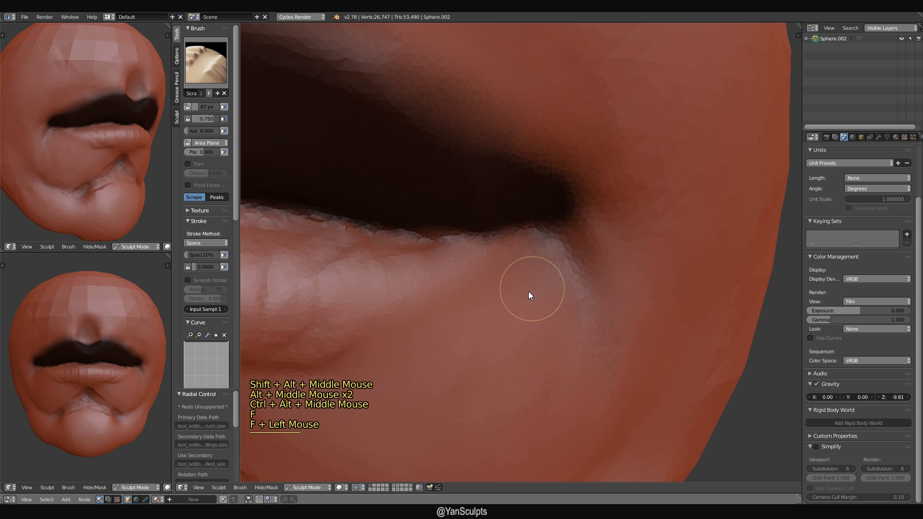
left_click_drag(531, 290, 509, 300)
left_click_drag(534, 288, 504, 303)
middle_click_drag(519, 308, 503, 342, "alt")
mouse_move(502, 342)
middle_mouse_down("alt+shift")
mouse_move(514, 322)
mouse_move(505, 305)
middle_mouse_up("alt+shift")
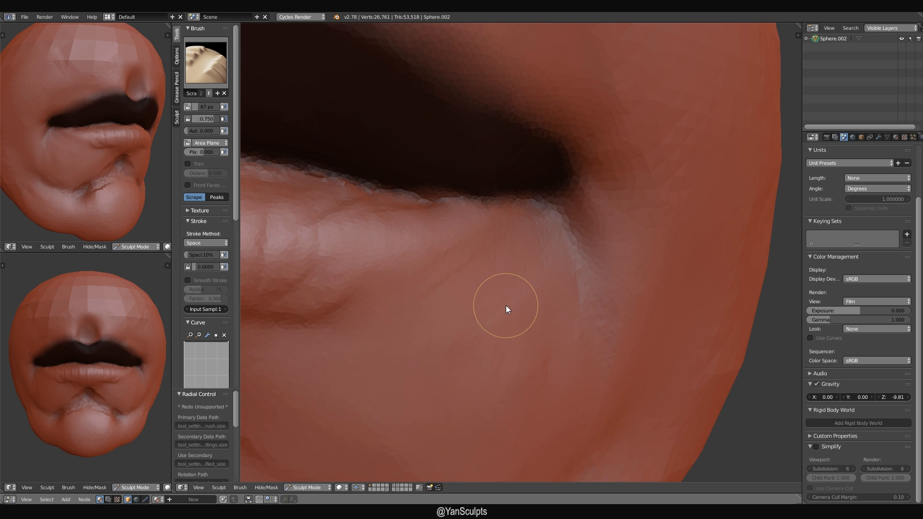
Reduce the Scrape brush to 46 px and scrape along the lip edge toward the mouth corner.
middle_click_drag(505, 304, 484, 250, "alt")
key("f")
left_click(475, 250)
left_click_drag(427, 251, 478, 237)
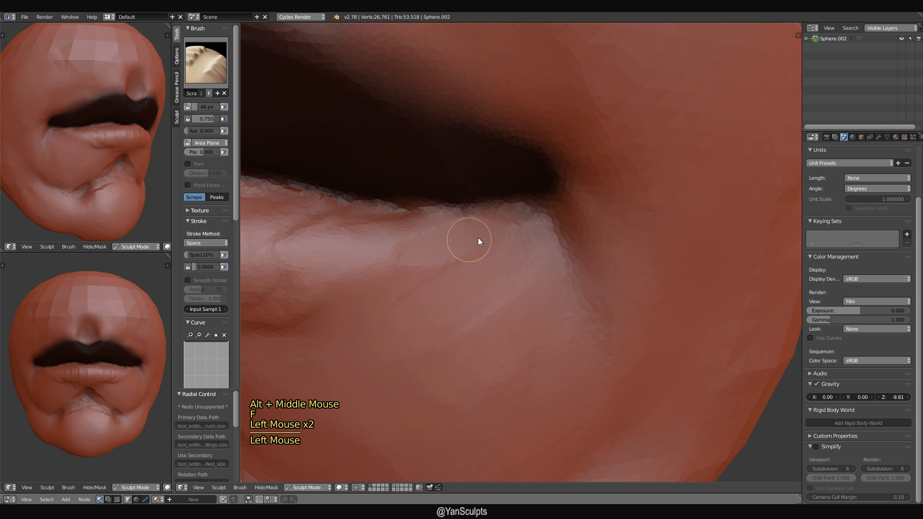
middle_click_drag(463, 241, 517, 249, "alt+shift")
middle_click_drag(517, 248, 523, 249, "alt")
Resize the Scrape brush, flatten the end of the lower lip near the mouth corner and smooth it.
key("f")
left_click(539, 248)
left_click_drag(568, 231, 540, 251)
mouse_move(571, 234)
left_mouse_down()
mouse_move(496, 275)
mouse_move(481, 294)
left_mouse_up()
mouse_move(482, 294)
middle_mouse_down("ctrl+alt")
mouse_move(519, 307)
mouse_move(559, 289)
middle_mouse_up("ctrl+alt")
left_click_drag(557, 287, 535, 297, "shift")
middle_click_drag(547, 280, 614, 280, "alt+shift")
Adjust the Scrape brush size and flatten the side of the lower lip with repeated lengthwise strokes.
key("f")
left_click(609, 281)
left_click_drag(619, 278, 579, 284)
left_click_drag(624, 281, 587, 284)
left_click_drag(624, 275, 535, 288)
left_click_drag(593, 281, 504, 298)
key("f")
left_click(577, 289)
mouse_move(624, 276)
left_mouse_down()
mouse_move(497, 303)
mouse_move(533, 291)
left_mouse_up()
left_click_drag(617, 274, 499, 295)
Resize the Scrape brush and plane the lower lip lengthwise in a turned view.
middle_click_drag(558, 305, 563, 275, "alt+shift")
mouse_move(563, 275)
middle_mouse_down("alt")
mouse_move(635, 278)
mouse_move(658, 265)
middle_mouse_up("alt")
key("f")
left_click(623, 275)
mouse_move(658, 263)
left_mouse_down()
mouse_move(619, 258)
mouse_move(637, 255)
mouse_move(560, 272)
left_mouse_up()
left_click_drag(663, 249, 531, 264)
left_click_drag(620, 247, 516, 267)
Set the Scrape brush to 68 px and scrape long strokes along the lower lip.
middle_click_drag(616, 278, 505, 278, "alt")
mouse_move(505, 277)
middle_mouse_down("alt+shift")
mouse_move(582, 272)
mouse_move(560, 254)
mouse_move(569, 290)
mouse_move(538, 291)
middle_mouse_up("alt+shift")
key("f")
left_click(564, 249)
middle_click_drag(538, 291, 543, 278, "ctrl+alt")
mouse_move(543, 277)
middle_mouse_down("alt")
mouse_move(565, 268)
mouse_move(492, 267)
middle_mouse_up("alt")
left_click_drag(558, 260, 514, 266)
left_click_drag(576, 256, 518, 265)
left_click_drag(601, 254, 507, 273)
mouse_move(625, 269)
left_mouse_down()
mouse_move(434, 270)
mouse_move(478, 288)
left_mouse_up()
Scrape the crease on the opposite side of the lower lip toward its front at 68 px.
mouse_move(477, 288)
middle_mouse_down("alt")
mouse_move(614, 294)
mouse_move(659, 311)
middle_mouse_up("alt")
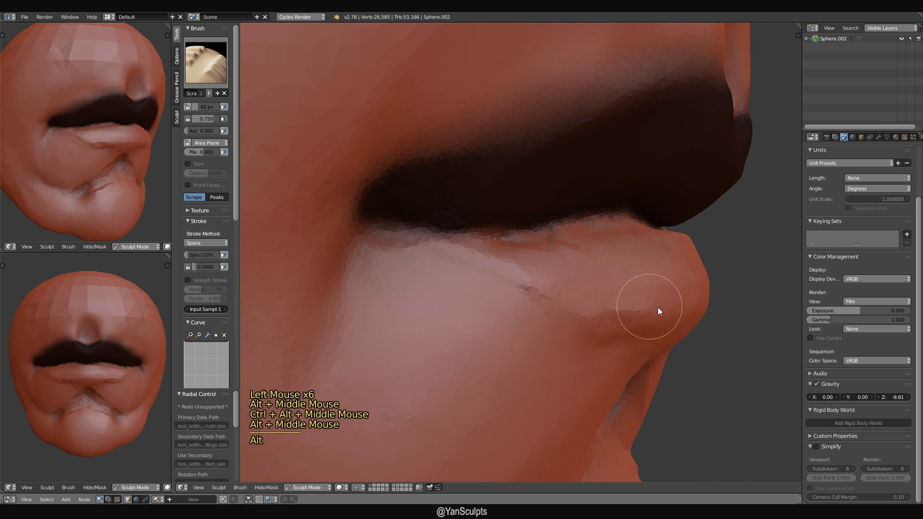
left_click_drag(517, 276, 593, 283)
left_click_drag(558, 274, 601, 268)
left_click_drag(519, 277, 572, 274)
Flatten the upper surface of the lower lip from the side across its middle with the 68 px Scrape brush.
mouse_move(620, 317)
middle_mouse_down("alt")
mouse_move(591, 297)
mouse_move(474, 279)
middle_mouse_up("alt")
left_click_drag(380, 244, 514, 243)
left_click_drag(414, 224, 543, 235)
left_click_drag(466, 235, 601, 246)
left_click_drag(517, 231, 643, 257)
Reduce the Scrape brush to 55 px and scrape across the middle of the lower lip's upper edge.
middle_click_drag(664, 269, 586, 271, "alt")
key("f")
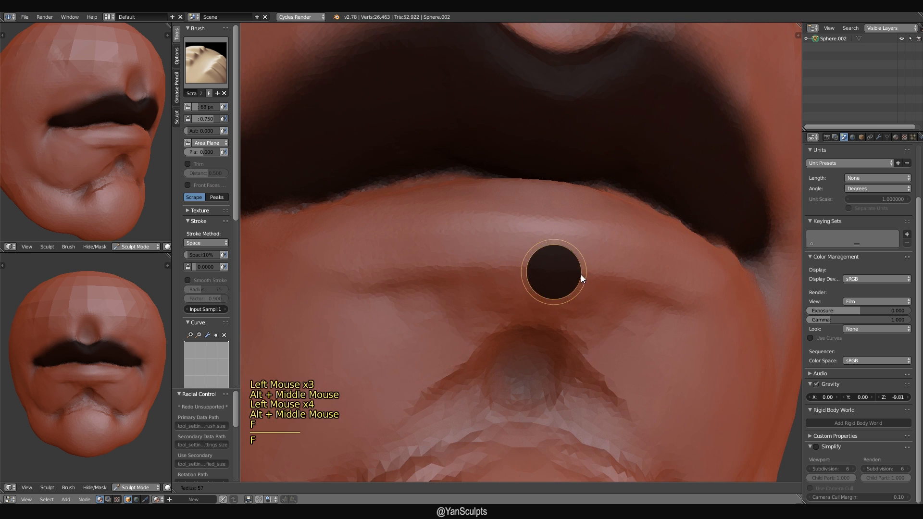
left_click(580, 274)
middle_click_drag(521, 292, 551, 273, "alt+shift")
left_click_drag(519, 206, 669, 204)
middle_click_drag(668, 232, 579, 224, "alt")
left_click_drag(451, 207, 670, 235)
mouse_move(520, 200)
left_mouse_down()
mouse_move(586, 202)
mouse_move(671, 227)
left_mouse_up()
Scrape lengthwise along the side of the lower lip toward its front at 55 px.
mouse_move(577, 240)
middle_mouse_down("ctrl+alt")
mouse_move(551, 264)
mouse_move(668, 273)
middle_mouse_up("ctrl+alt")
middle_click_drag(668, 273, 686, 275, "ctrl+alt")
left_click_drag(543, 271, 663, 277)
left_click_drag(509, 276, 640, 276)
left_click_drag(452, 289, 591, 263)
left_click_drag(518, 262, 653, 261)
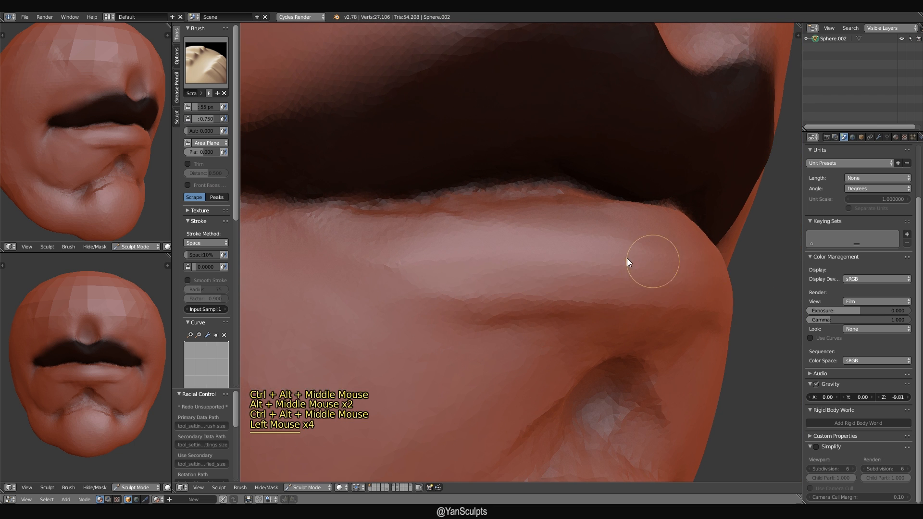
Scrape repeated strokes along the rounded side of the lower lip near its front at 55 px.
left_click_drag(557, 258, 646, 248)
middle_click_drag(682, 269, 670, 279, "ctrl+alt")
mouse_move(670, 280)
middle_mouse_down("alt")
mouse_move(585, 293)
mouse_move(552, 264)
mouse_move(575, 298)
mouse_move(587, 289)
middle_mouse_up("alt")
left_click_drag(587, 288, 668, 271)
left_click_drag(596, 283, 660, 268)
left_click_drag(588, 289, 648, 274)
Switch to the Clay brush at 130 px and build up the surface diagonally below the mouth corner.
mouse_move(682, 272)
middle_mouse_down("alt+shift")
mouse_move(563, 280)
mouse_move(557, 321)
middle_mouse_up("alt+shift")
middle_click_drag(526, 318, 589, 317, "alt")
middle_click_drag(588, 317, 585, 309, "alt+shift")
middle_click_drag(519, 301, 561, 298, "alt")
mouse_move(473, 318)
middle_mouse_down("alt+shift")
mouse_move(562, 297)
mouse_move(575, 282)
middle_mouse_up("alt+shift")
mouse_move(575, 281)
middle_mouse_down("alt")
mouse_move(587, 264)
mouse_move(528, 307)
mouse_move(538, 312)
mouse_move(532, 260)
middle_mouse_up("alt")
left_click(205, 62)
left_click(245, 117)
key("f")
left_click(601, 289)
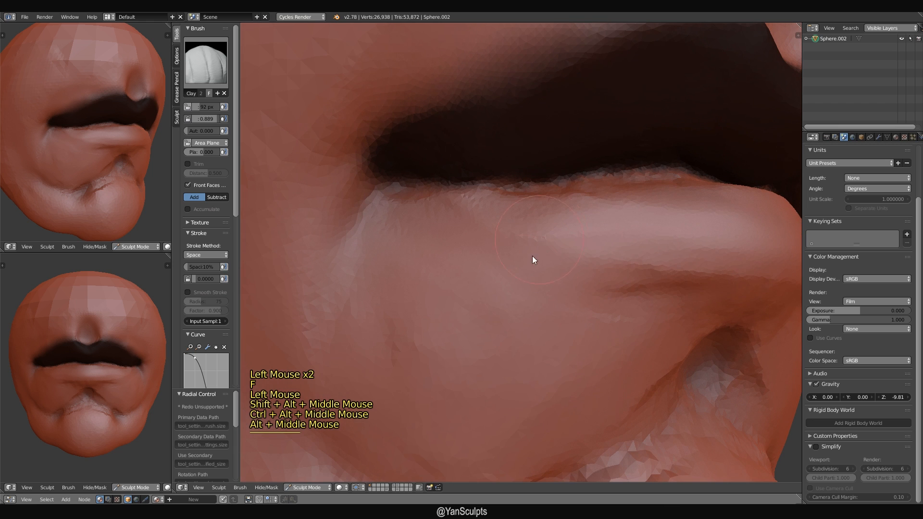
key("f")
left_click(566, 283)
left_click_drag(566, 288, 502, 346)
left_click_drag(543, 303, 481, 358)
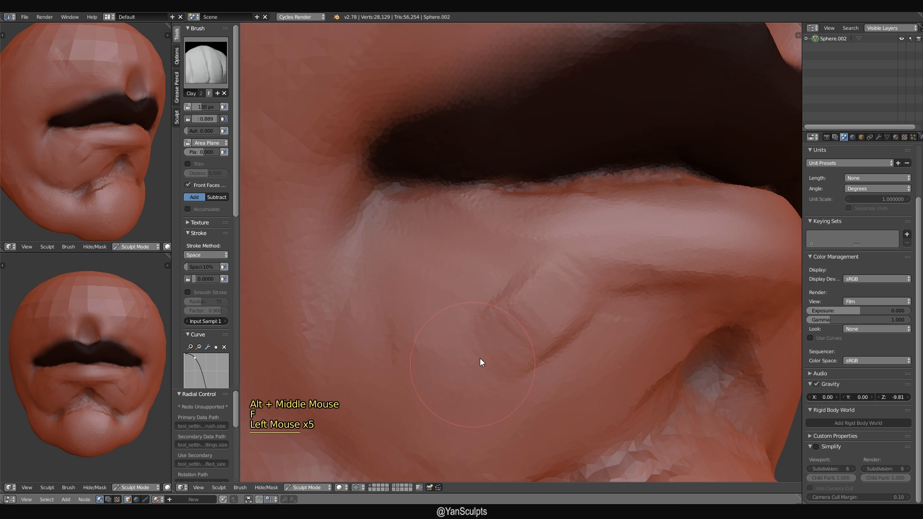
Enlarge the Clay brush to 148 px and add overlapping diagonal strokes between the mouth corner and the chin.
middle_click_drag(481, 357, 516, 331, "ctrl+alt")
key("f")
left_click(523, 330)
left_click_drag(529, 312, 500, 339)
mouse_move(509, 289)
left_mouse_down()
mouse_move(475, 325)
mouse_move(463, 320)
left_mouse_up()
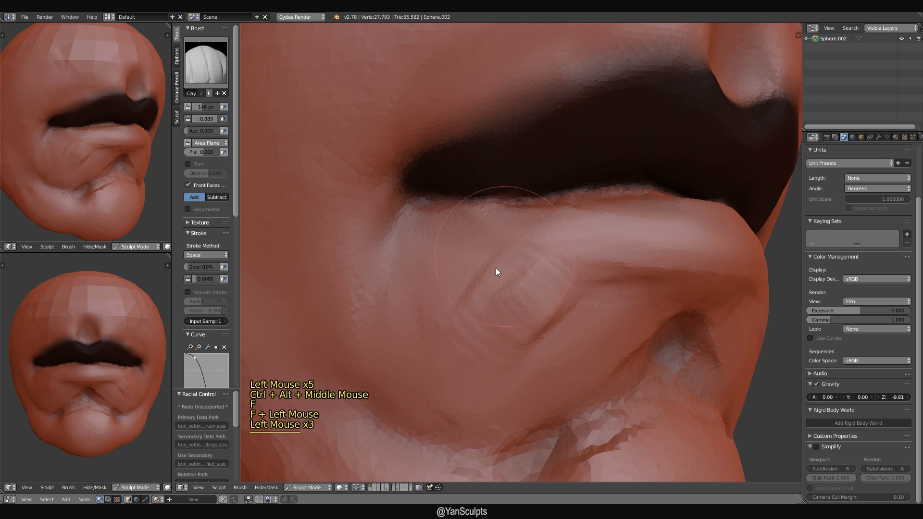
left_click_drag(495, 267, 444, 319)
left_click_drag(473, 264, 433, 342)
left_click_drag(455, 255, 428, 332)
left_click_drag(533, 312, 510, 358)
Fill out the bulge below the mouth corner with the Clay brush at 130 px and smooth its surface.
middle_click_drag(516, 369, 495, 284, "alt")
key("f")
left_click(487, 281)
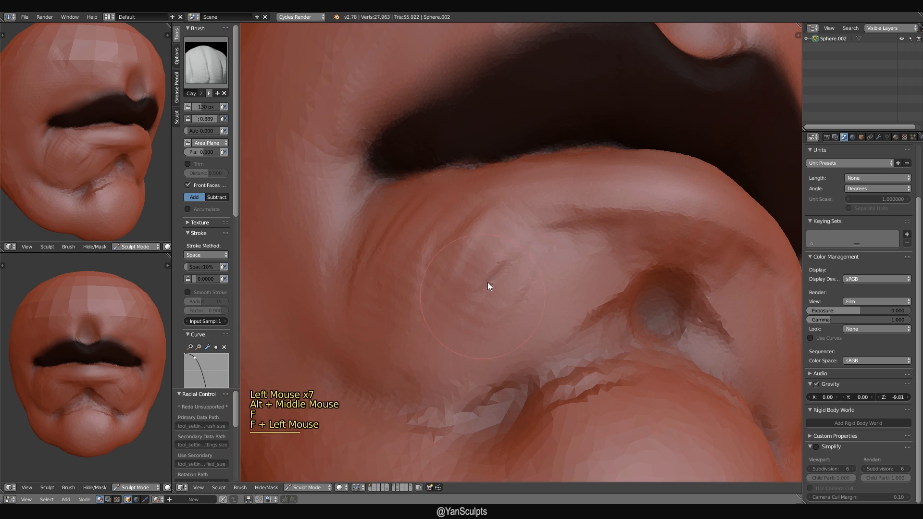
left_click_drag(519, 274, 490, 327)
left_click_drag(480, 262, 438, 326)
left_click_drag(505, 279, 471, 338)
mouse_move(548, 278)
left_mouse_down()
mouse_move(514, 331)
mouse_move(533, 331)
left_mouse_up()
mouse_move(534, 298)
left_mouse_down("shift")
mouse_move(503, 318)
mouse_move(455, 315)
left_mouse_up("shift")
mouse_move(432, 262)
left_mouse_down("shift")
mouse_move(418, 306)
mouse_move(425, 298)
left_mouse_up("shift")
Switch to the Scrape brush at 50 px and flatten the bulge beneath the side of the lower lip.
key("shift+3")
key("f")
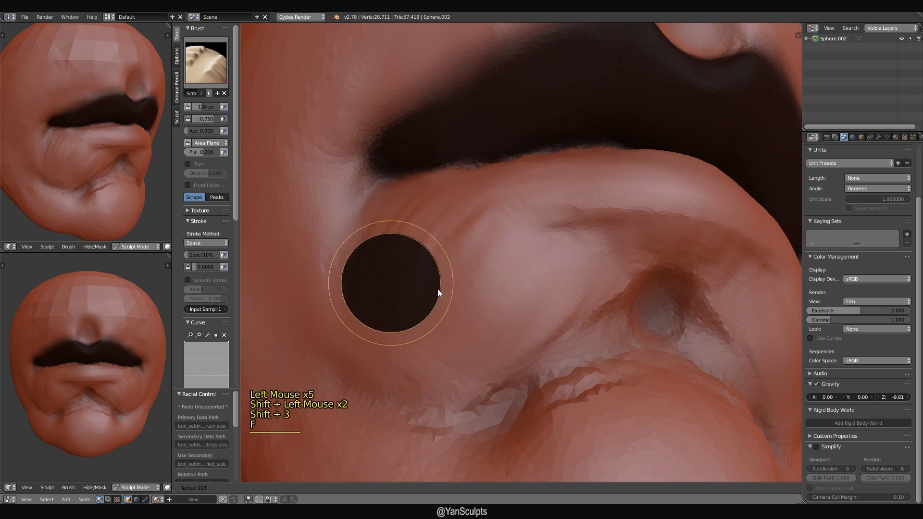
left_click(447, 290)
key("f")
left_click(463, 284)
left_click(473, 324)
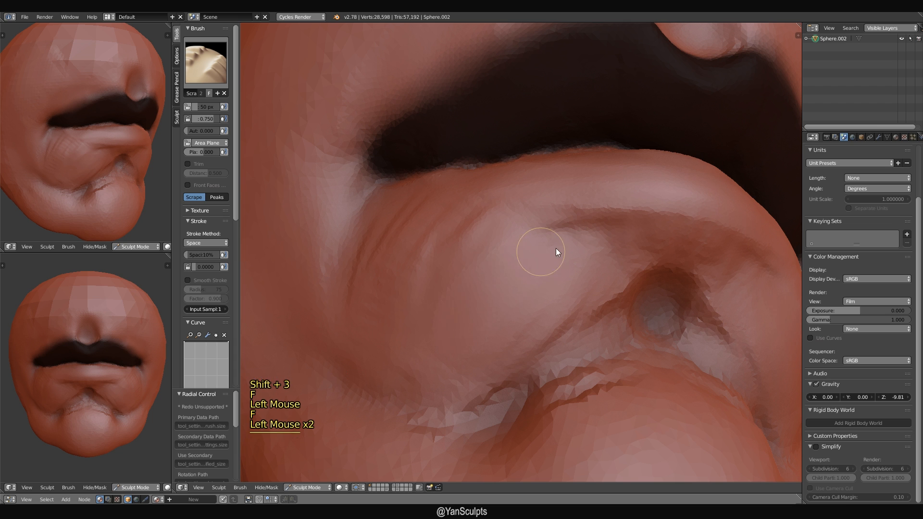
left_click_drag(553, 248, 493, 314)
Resize the Scrape brush and scrape the folds below the mouth corner downward toward the chin.
mouse_move(526, 268)
middle_mouse_down("alt+shift")
mouse_move(488, 326)
mouse_move(526, 337)
middle_mouse_up("alt+shift")
key("f")
left_click(532, 332)
left_click_drag(490, 298, 439, 353)
left_click_drag(435, 293, 402, 394)
mouse_move(430, 306)
left_mouse_down()
mouse_move(411, 383)
mouse_move(389, 382)
left_mouse_up()
mouse_move(397, 286)
left_mouse_down()
mouse_move(363, 363)
mouse_move(374, 349)
left_mouse_up()
mouse_move(417, 300)
left_mouse_down()
mouse_move(402, 346)
mouse_move(415, 390)
mouse_move(427, 400)
left_mouse_up()
Scrape the outer edge and lower part of the bulge below the mouth corner with a resized brush.
middle_click_drag(428, 400, 459, 348, "alt")
key("f")
left_click(466, 347)
left_click_drag(414, 396, 405, 358)
mouse_move(396, 312)
left_mouse_down()
mouse_move(455, 295)
mouse_move(506, 359)
mouse_move(533, 295)
mouse_move(514, 280)
left_mouse_up()
left_click_drag(473, 339, 478, 358)
Scrape the end of the crease under the lower lip on the opposite side of the mouth.
middle_click_drag(600, 356, 515, 358, "alt")
mouse_move(619, 334)
middle_mouse_down("alt+shift")
mouse_move(534, 336)
mouse_move(542, 330)
middle_mouse_up("alt+shift")
key("f")
left_click(549, 341)
key("f")
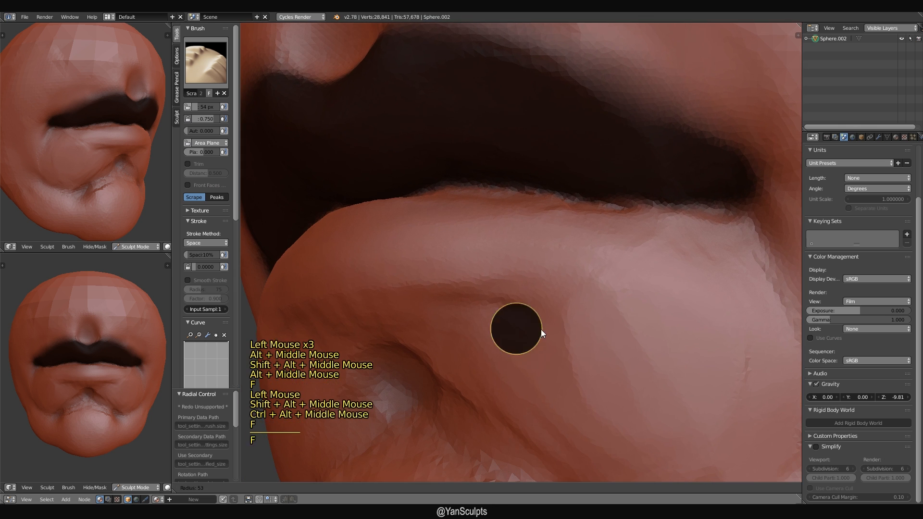
left_click(539, 330)
left_click_drag(542, 321, 519, 325)
Reduce the Scrape brush to 42 px and scrape along the crease under the lower lip toward its middle.
middle_click_drag(517, 328, 540, 321, "alt")
middle_click_drag(490, 337, 506, 315, "alt+shift")
key("f")
left_click(504, 315)
mouse_move(508, 307)
left_mouse_down()
mouse_move(533, 299)
mouse_move(517, 301)
left_mouse_up()
left_click_drag(510, 302, 544, 305)
mouse_move(545, 308)
middle_mouse_down("alt")
mouse_move(628, 329)
mouse_move(560, 313)
middle_mouse_up("alt")
left_click_drag(561, 312, 614, 305)
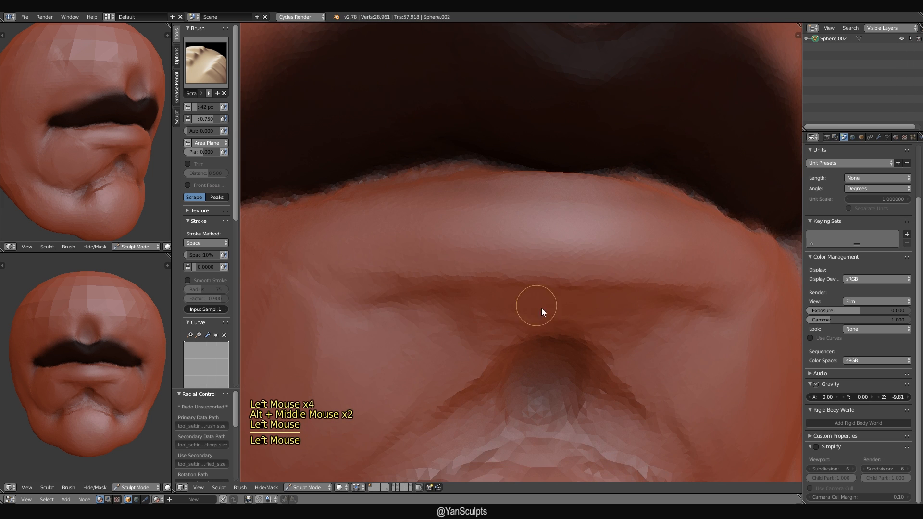
Enlarge the Scrape brush to 59 px and flatten the area just beneath the lower lip with sideways strokes.
mouse_move(542, 309)
middle_mouse_down("alt+shift")
mouse_move(529, 324)
mouse_move(470, 338)
middle_mouse_up("alt+shift")
key("f")
left_click(463, 340)
left_click_drag(461, 342, 526, 348)
middle_click_drag(479, 344, 437, 278, "alt+shift")
left_click_drag(380, 273, 447, 276)
left_click_drag(469, 278, 553, 292)
left_click_drag(518, 288, 572, 289)
Scrape from the end of the under-lip crease up toward the mouth corner at 59 px.
middle_click_drag(578, 290, 543, 307, "alt+shift")
middle_click_drag(543, 307, 494, 311, "alt")
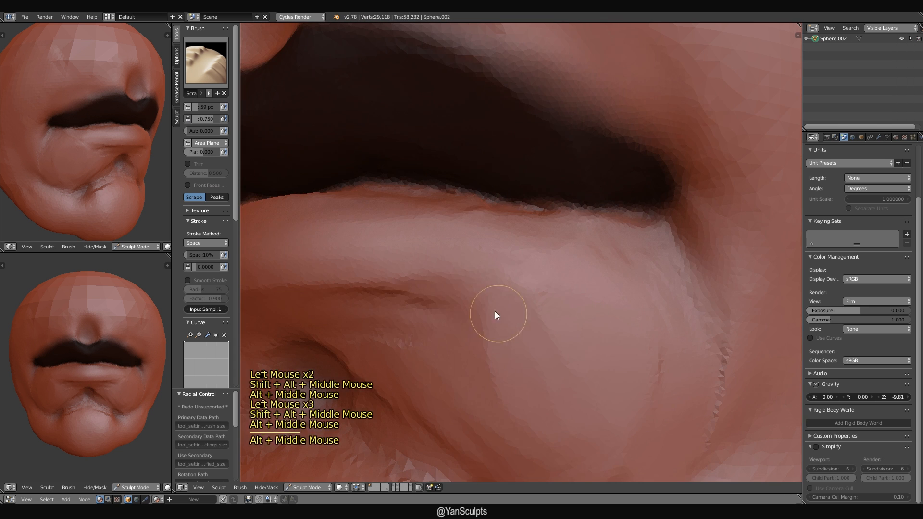
mouse_move(464, 305)
left_mouse_down()
mouse_move(519, 292)
mouse_move(500, 300)
mouse_move(526, 303)
left_mouse_up()
mouse_move(495, 308)
left_mouse_down()
mouse_move(558, 293)
mouse_move(625, 258)
left_mouse_up()
mouse_move(538, 294)
left_mouse_down()
mouse_move(610, 262)
mouse_move(507, 315)
left_mouse_up()
Enlarge the Scrape brush to 74 px and scrape the under-lip crease outward toward the mouth corner.
key("f")
left_click(617, 258)
mouse_move(501, 318)
middle_mouse_down("alt")
mouse_move(526, 322)
mouse_move(466, 239)
middle_mouse_up("alt")
middle_click_drag(517, 304, 476, 315, "alt+shift")
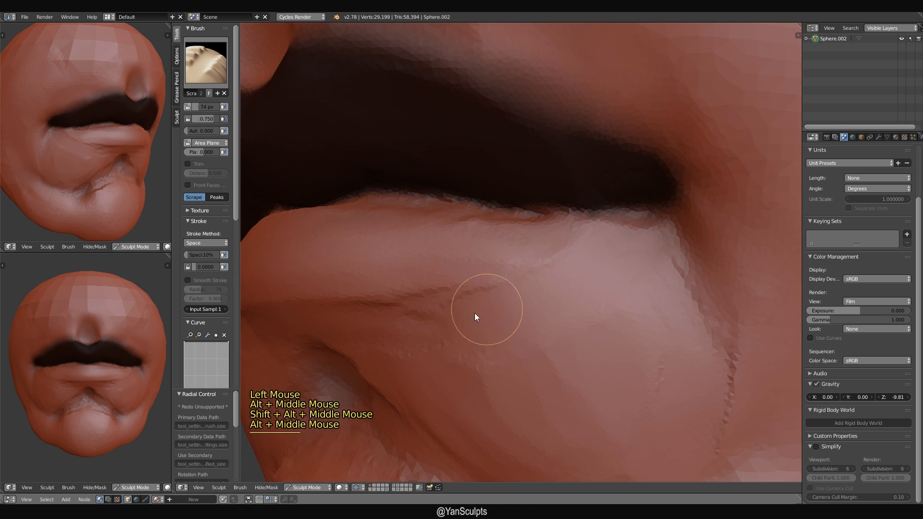
left_click_drag(476, 315, 590, 279)
middle_click(529, 294, "alt")
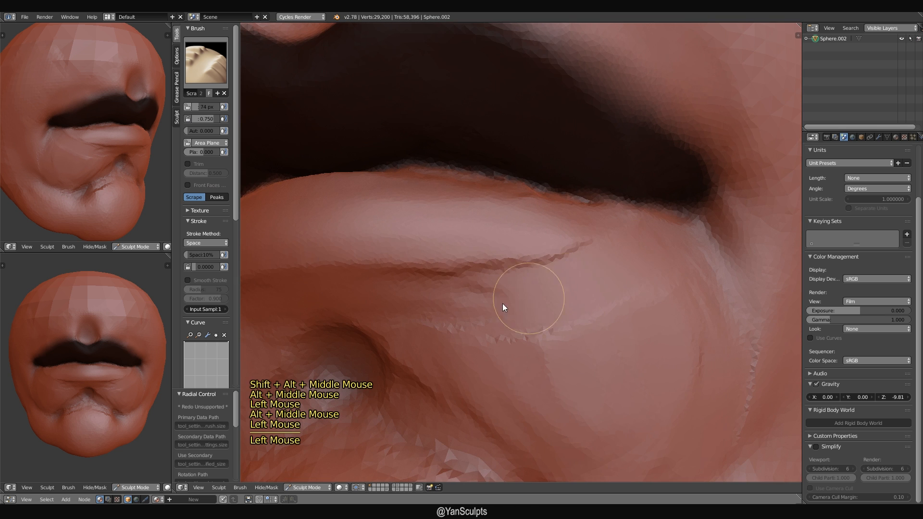
left_click_drag(503, 303, 618, 258)
middle_click(553, 279, "alt")
left_click_drag(538, 284, 520, 287)
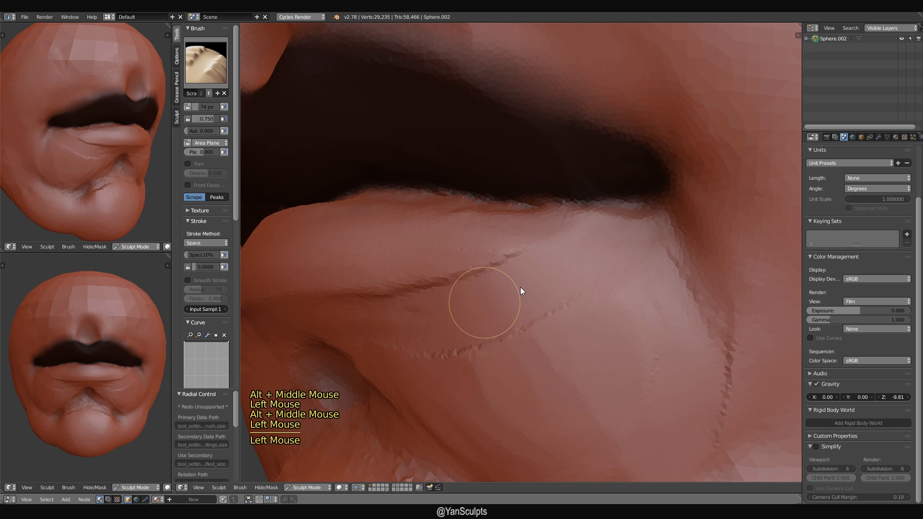
Reduce the Scrape brush to 48 px and soften the outer end of the crease under the lower lip.
middle_click(437, 327, "alt")
key("f")
left_click(510, 319)
left_click(531, 314)
key("f")
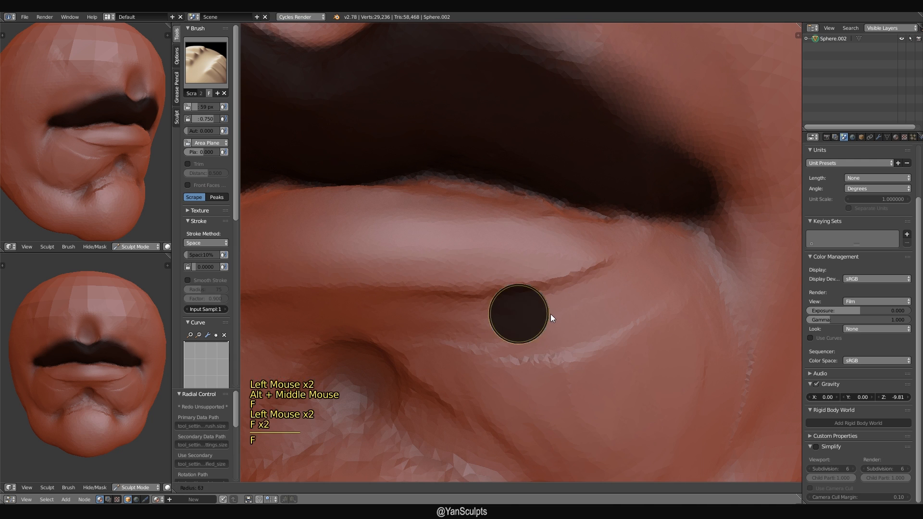
left_click(524, 316)
left_click_drag(628, 258, 503, 289)
Blend the lower lip's side into the surface below the mouth corner with 48 px Scrape strokes.
middle_click(538, 288, "alt")
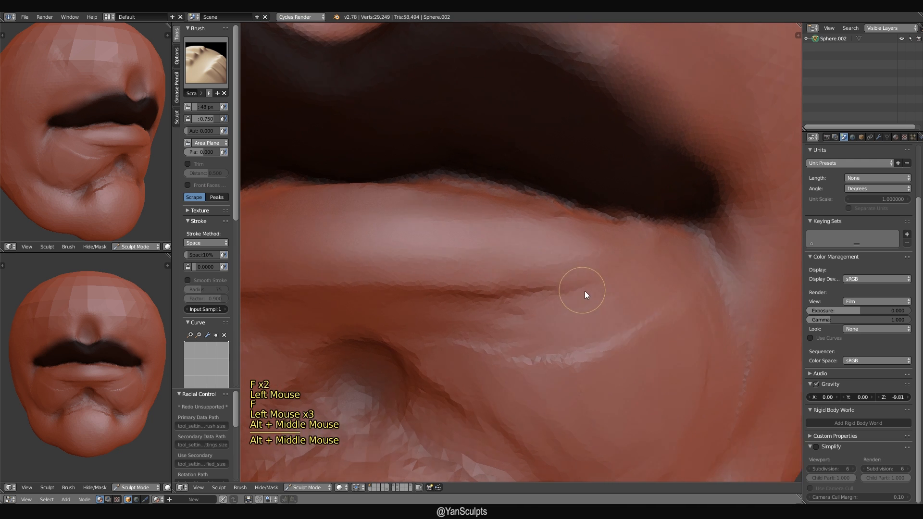
left_click_drag(596, 276, 500, 276)
left_click(598, 296)
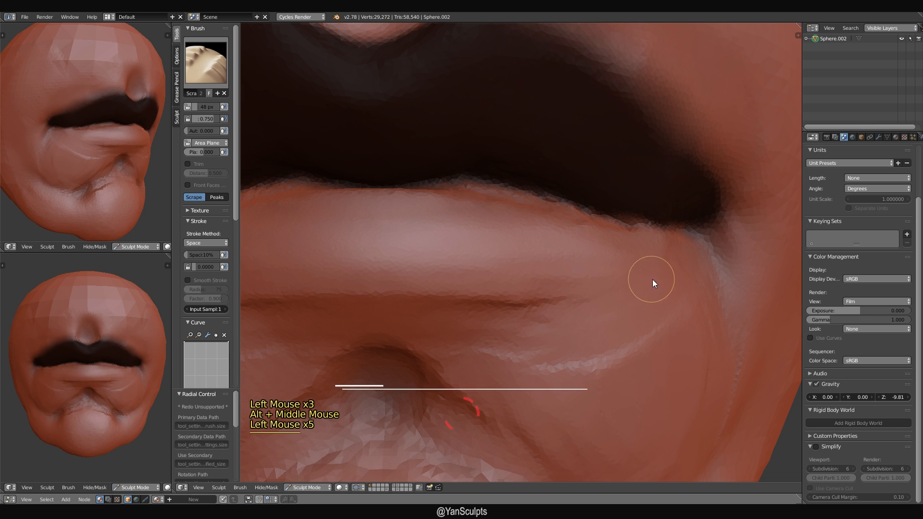
left_click_drag(651, 282, 541, 303)
middle_click(486, 278, "alt")
left_click_drag(486, 278, 493, 275)
left_click(494, 272)
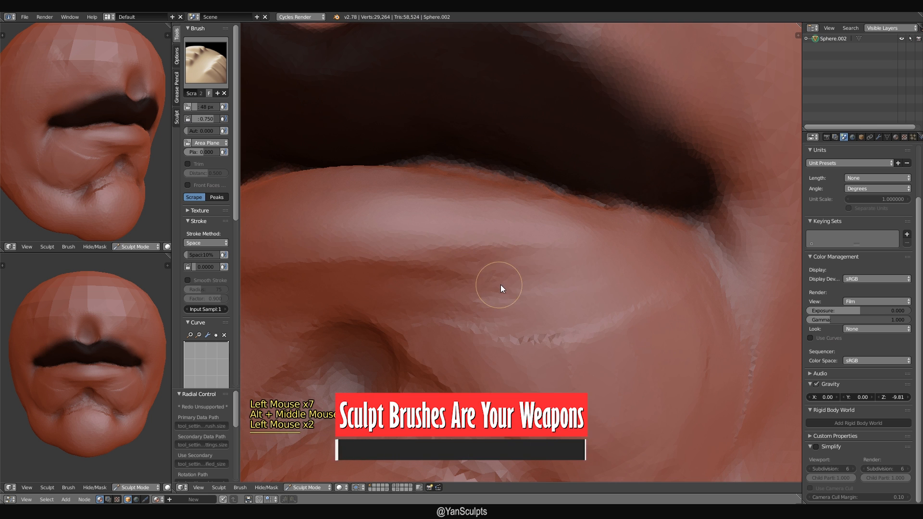
Scrape the upper edge of the lower lip near its front from the side at 60 px.
mouse_move(500, 284)
middle_mouse_down("alt+shift")
mouse_move(547, 262)
mouse_move(552, 323)
mouse_move(628, 291)
middle_mouse_up("alt+shift")
middle_click(552, 323, "alt")
mouse_move(629, 291)
middle_mouse_down("ctrl+alt")
mouse_move(625, 310)
mouse_move(605, 299)
middle_mouse_up("ctrl+alt")
mouse_move(605, 299)
middle_mouse_down("alt+shift")
mouse_move(611, 313)
mouse_move(579, 323)
middle_mouse_up("alt+shift")
mouse_move(579, 323)
middle_mouse_down("alt")
mouse_move(564, 351)
mouse_move(597, 284)
mouse_move(626, 272)
mouse_move(530, 267)
mouse_move(575, 278)
mouse_move(526, 284)
mouse_move(496, 301)
mouse_move(590, 286)
middle_mouse_up("alt")
key("f")
left_click(533, 294)
middle_click_drag(590, 286, 598, 281, "ctrl+alt")
key("f")
left_click(604, 281)
left_click_drag(626, 272, 640, 264)
left_click(640, 267)
Resize the Scrape brush and scrape the lower lip's upper edge from its front back toward the mouth corner.
key("f")
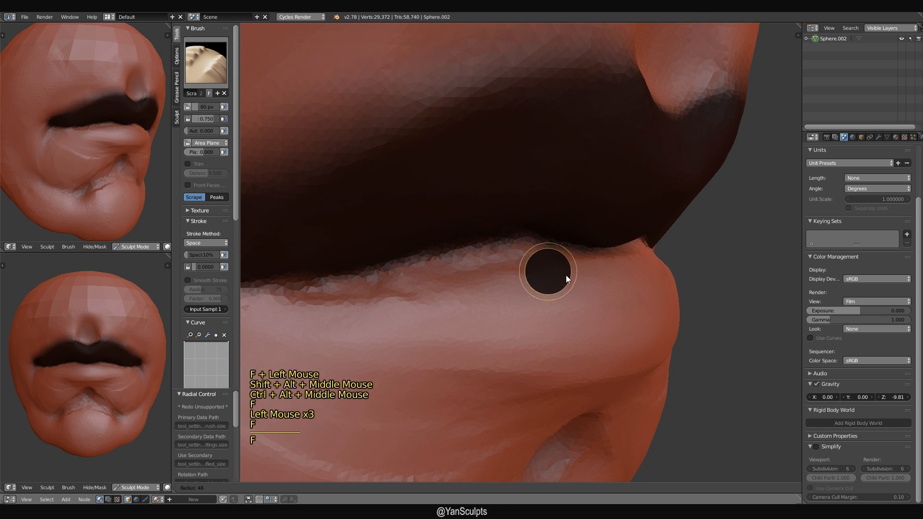
left_click(566, 274)
left_click(523, 265)
mouse_move(523, 265)
middle_mouse_down("alt")
mouse_move(642, 275)
mouse_move(619, 282)
mouse_move(627, 284)
middle_mouse_up("alt")
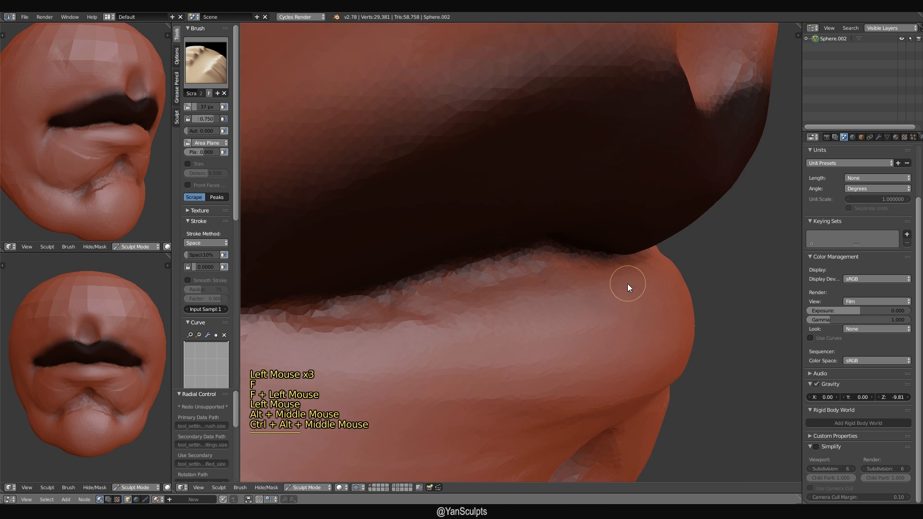
key("f")
left_click(639, 284)
left_click_drag(656, 269, 533, 288)
left_click_drag(584, 276, 451, 312)
left_click_drag(560, 280, 385, 325)
Clear the mask from the upper lip.
middle_click_drag(389, 322, 524, 350, "ctrl+alt")
key("alt+m")
mouse_move(564, 324)
middle_mouse_down("alt")
mouse_move(489, 309)
mouse_move(548, 302)
mouse_move(563, 270)
mouse_move(584, 287)
mouse_move(672, 270)
middle_mouse_up("alt")
Switch to the Clay brush, adjust its radius and build up the front of the lower lip's upper edge.
key("3")
key("f")
left_click(554, 286)
key("f")
left_click(576, 275)
key("f")
left_click(685, 281)
left_click_drag(684, 281, 673, 275)
left_click_drag(673, 275, 669, 276)
mouse_move(669, 277)
left_mouse_down()
mouse_move(717, 280)
mouse_move(711, 274)
left_mouse_up()
Add clay at the front of the lip line at 78 px and smooth the seam between the lips.
key("f")
left_click(709, 277)
mouse_move(711, 275)
left_mouse_down()
mouse_move(649, 305)
mouse_move(741, 278)
left_mouse_up()
key("f")
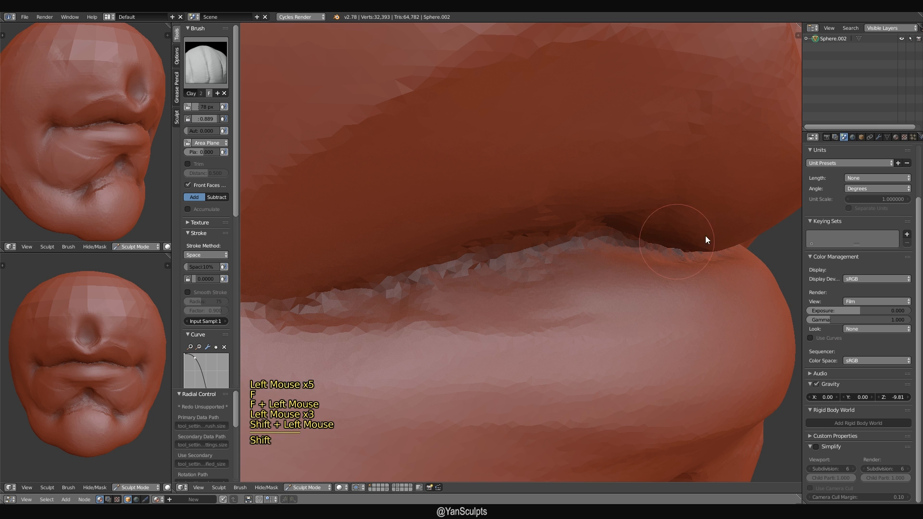
left_click(705, 237)
Resize the Clay brush up to 126 px and build up the lower lip just below the lip seam.
key("f")
key("f")
left_click(620, 303)
mouse_move(645, 304)
left_mouse_down()
mouse_move(463, 319)
mouse_move(630, 284)
left_mouse_up()
mouse_move(630, 284)
middle_mouse_down("alt+shift")
mouse_move(610, 301)
mouse_move(592, 297)
middle_mouse_up("alt+shift")
key("f")
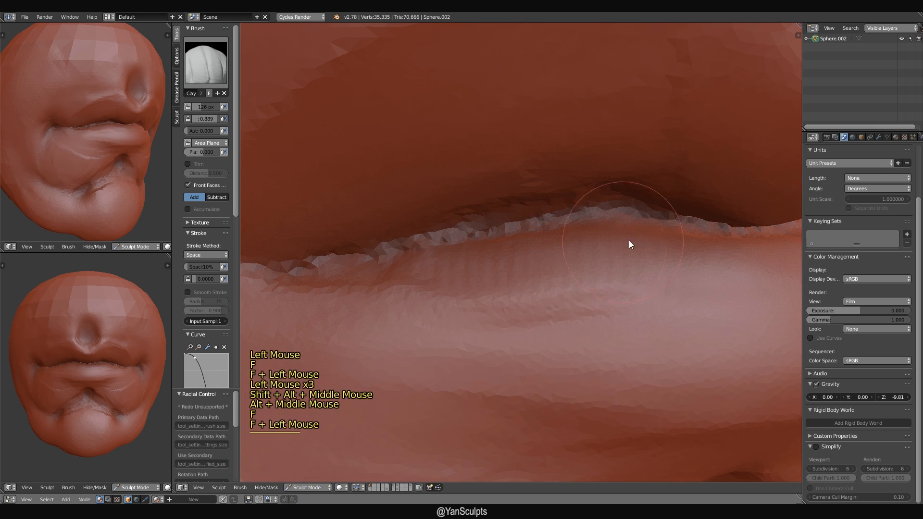
left_click(628, 242)
mouse_move(628, 242)
left_mouse_down()
mouse_move(597, 269)
mouse_move(630, 288)
left_mouse_up()
Resize the Clay brush to 112 px and build up the lower lip just below the seam.
middle_click_drag(630, 288, 627, 304, "alt")
key("f")
left_click(620, 299)
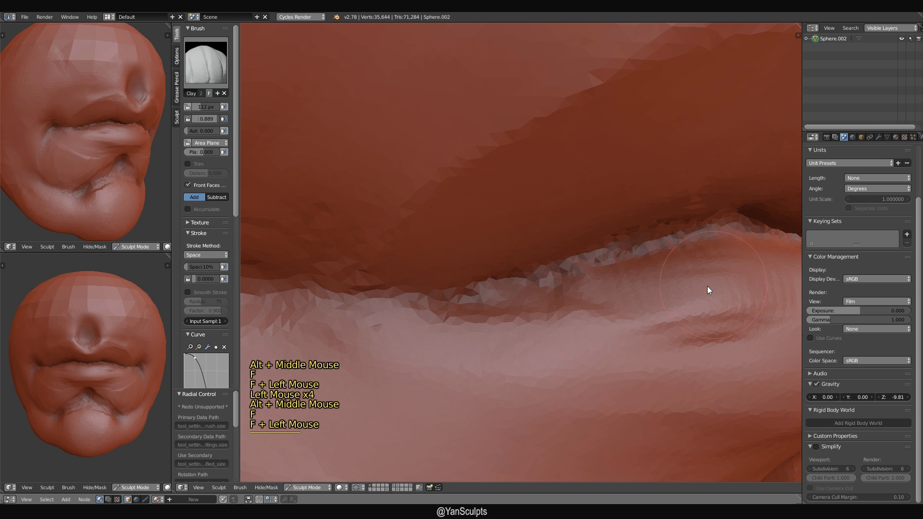
left_click_drag(708, 287, 581, 307)
mouse_move(639, 299)
left_mouse_down()
mouse_move(525, 314)
mouse_move(644, 298)
left_mouse_up()
Reduce the Clay brush to 90 px and add clay along the lower lip's upper edge toward the side.
middle_click_drag(653, 306, 563, 286, "alt+shift")
mouse_move(563, 286)
middle_mouse_down("alt")
mouse_move(607, 316)
mouse_move(563, 302)
mouse_move(546, 313)
middle_mouse_up("alt")
mouse_move(546, 314)
middle_mouse_down("alt")
mouse_move(529, 325)
mouse_move(548, 282)
mouse_move(504, 263)
mouse_move(512, 260)
mouse_move(563, 340)
middle_mouse_up("alt")
key("f")
left_click(520, 283)
key("f")
left_click(558, 337)
mouse_move(561, 332)
left_mouse_down()
mouse_move(631, 311)
mouse_move(558, 289)
mouse_move(677, 322)
left_mouse_up()
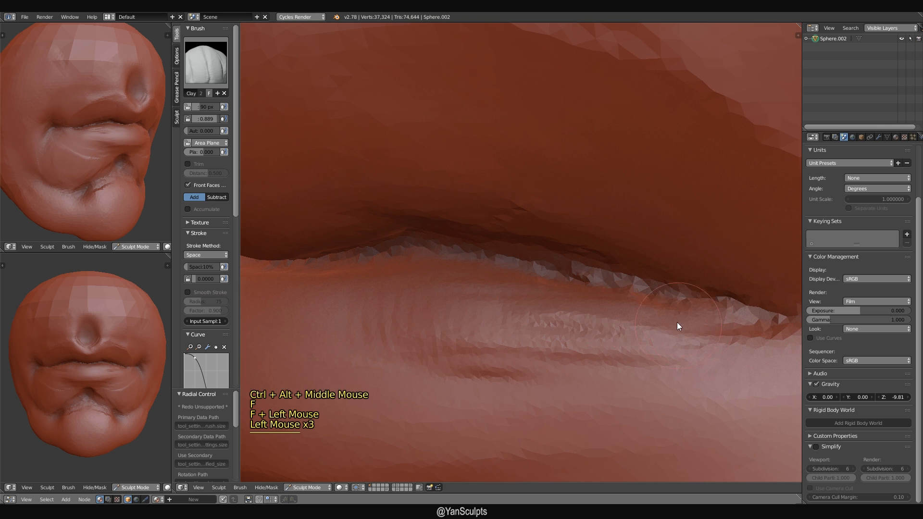
Readjust the Clay brush radius and fill the lower lip beneath the seam from another angle.
middle_click_drag(677, 321, 634, 339, "ctrl+alt")
middle_click_drag(634, 338, 594, 369, "ctrl+alt")
middle_click_drag(557, 344, 607, 309, "alt")
mouse_move(608, 308)
middle_mouse_down("alt")
mouse_move(616, 307)
mouse_move(624, 258)
mouse_move(622, 304)
mouse_move(641, 267)
middle_mouse_up("alt")
key("f")
left_click(630, 260)
left_click_drag(641, 267, 595, 284)
Switch to the Scrape brush, adjust its radius and flatten the built-up clay across the lower lip below the seam.
mouse_move(595, 284)
middle_mouse_down("alt+shift")
mouse_move(587, 282)
mouse_move(706, 329)
mouse_move(648, 332)
middle_mouse_up("alt+shift")
key("shift+3")
middle_click_drag(649, 333, 613, 321, "ctrl+alt")
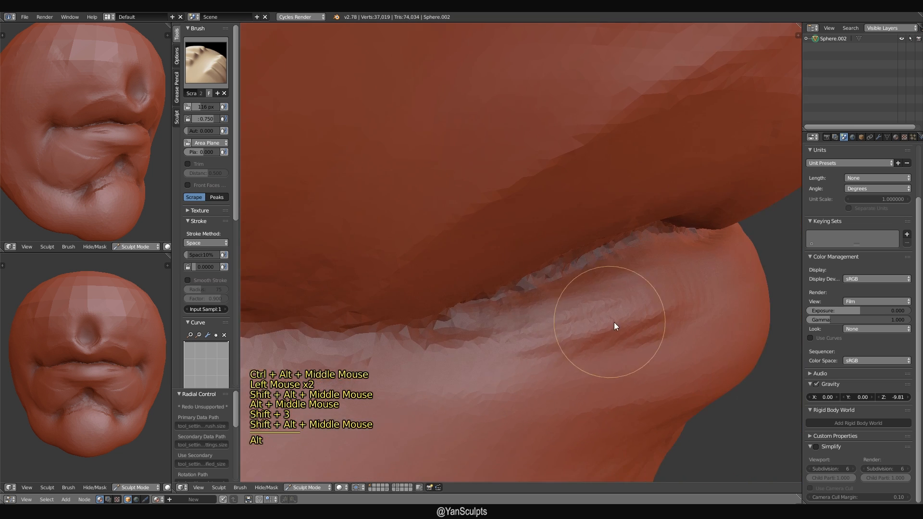
key("f")
left_click(611, 324)
key("f")
left_click(618, 324)
left_click_drag(693, 298, 592, 320)
left_click_drag(675, 289, 493, 327)
left_click_drag(595, 300, 485, 335)
left_click_drag(620, 297, 536, 312)
left_click_drag(681, 313, 574, 337)
left_click_drag(644, 293, 505, 327)
left_click_drag(599, 281, 469, 333)
left_click_drag(666, 264, 490, 331)
left_click_drag(610, 300, 500, 337)
left_click_drag(585, 324, 491, 354)
left_click_drag(658, 315, 495, 350)
Reduce the Scrape brush to 43 px and scrape the rough edge along the lip seam.
middle_click_drag(560, 325, 543, 365, "ctrl+alt")
middle_click_drag(543, 365, 561, 269, "ctrl+alt")
key("f")
left_click(552, 269)
left_click_drag(632, 261, 538, 263)
left_click_drag(610, 264, 529, 274)
Save the sculpt over the existing lips_02.blend file.
mouse_move(531, 272)
middle_mouse_down("ctrl+alt")
mouse_move(535, 304)
mouse_move(599, 290)
mouse_move(584, 276)
mouse_move(569, 321)
mouse_move(584, 308)
middle_mouse_up("ctrl+alt")
mouse_move(584, 307)
middle_mouse_down("alt+shift")
mouse_move(596, 293)
mouse_move(599, 316)
middle_mouse_up("alt+shift")
middle_click_drag(599, 316, 575, 312, "alt")
key("ctrl+s")
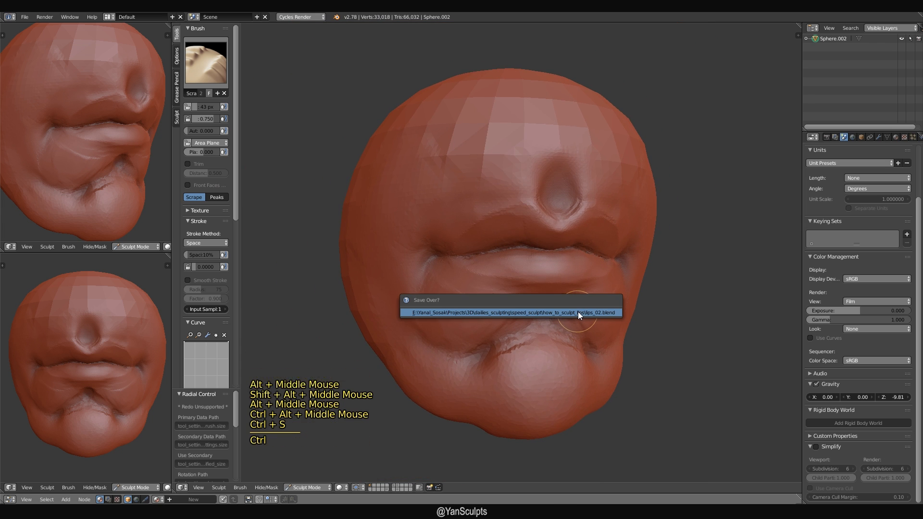
left_click(578, 311)
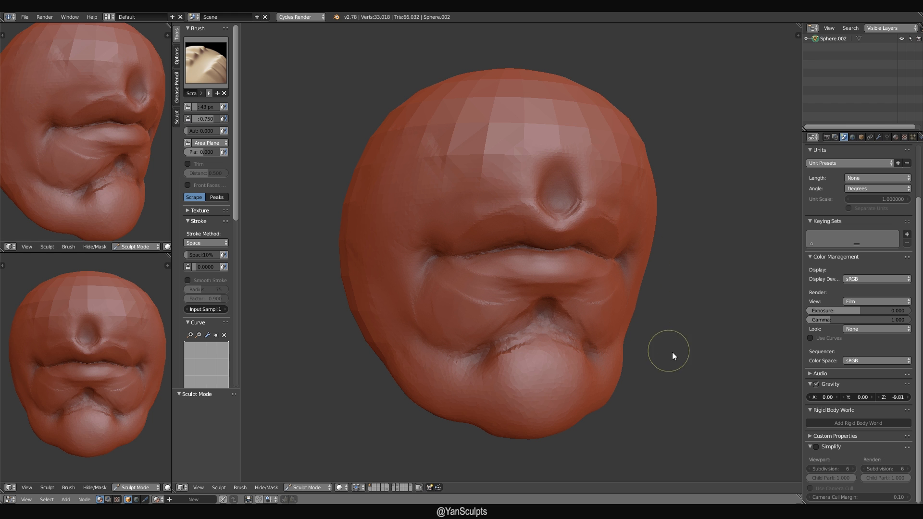
Switch to the Grab brush, enlarge it to 150 px and adjust the lips from the front and side.
middle_click_drag(680, 352, 685, 317)
middle_click_drag(720, 366, 687, 356)
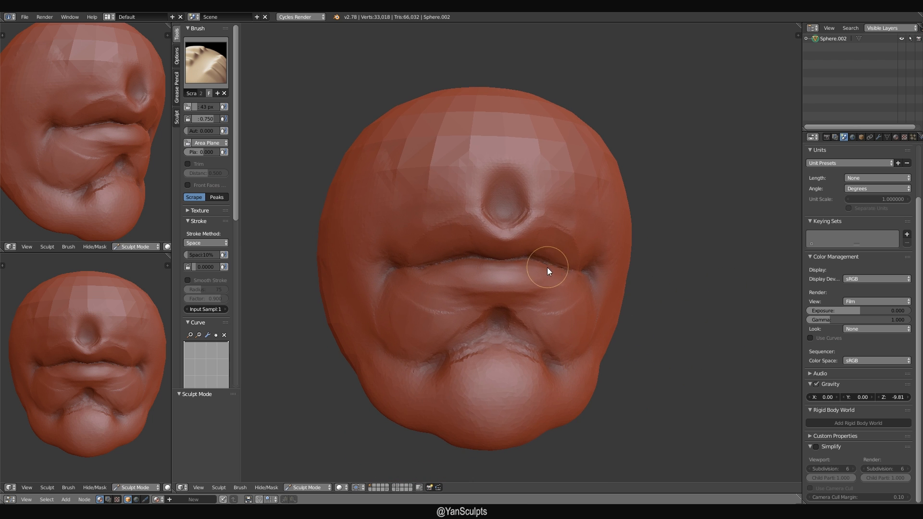
key("f")
left_click(587, 289)
key("g")
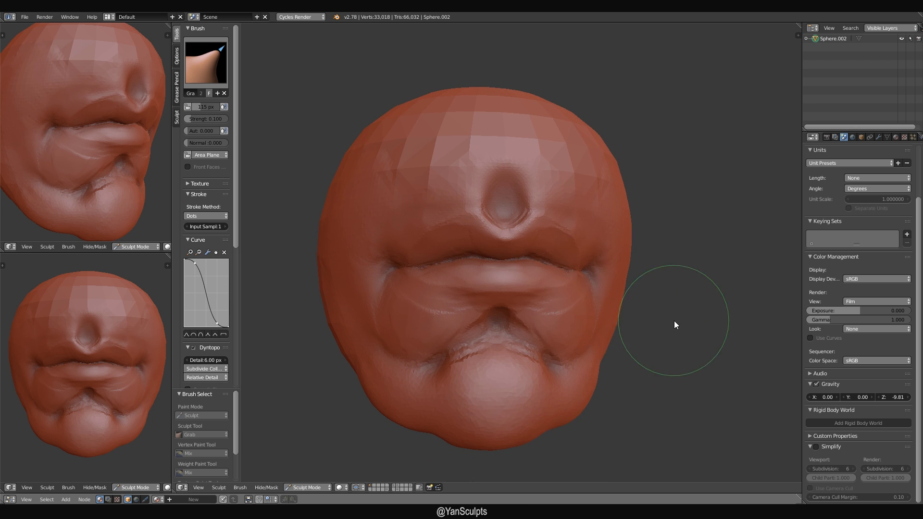
mouse_move(674, 321)
middle_mouse_down()
mouse_move(660, 255)
mouse_move(612, 262)
mouse_move(626, 231)
mouse_move(606, 246)
mouse_move(505, 231)
mouse_move(543, 232)
mouse_move(691, 294)
mouse_move(650, 281)
middle_mouse_up()
key("f")
left_click(531, 239)
key("g")
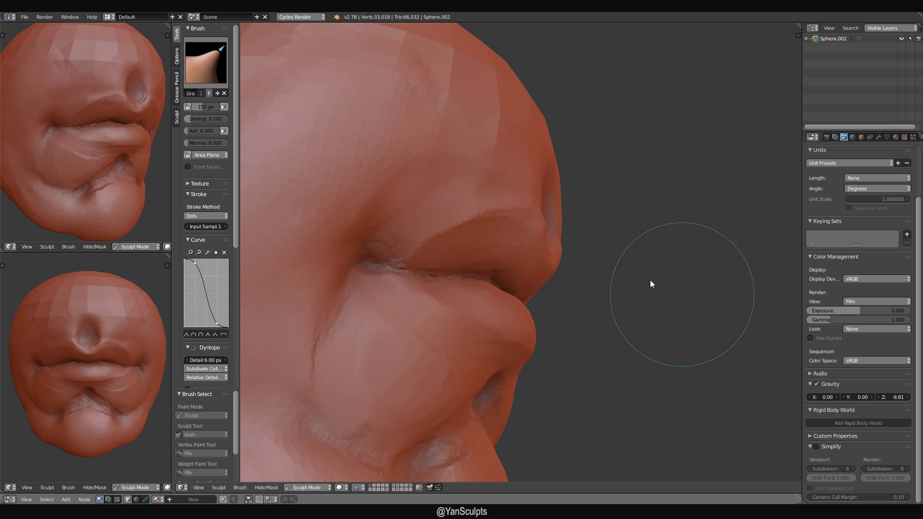
Enlarge the Grab brush to 167 px and reshape the curve of the lips from below.
key("f")
left_click(575, 288)
mouse_move(575, 287)
middle_mouse_down()
mouse_move(543, 299)
mouse_move(490, 282)
mouse_move(525, 274)
mouse_move(515, 249)
mouse_move(581, 235)
mouse_move(534, 206)
middle_mouse_up()
key("f")
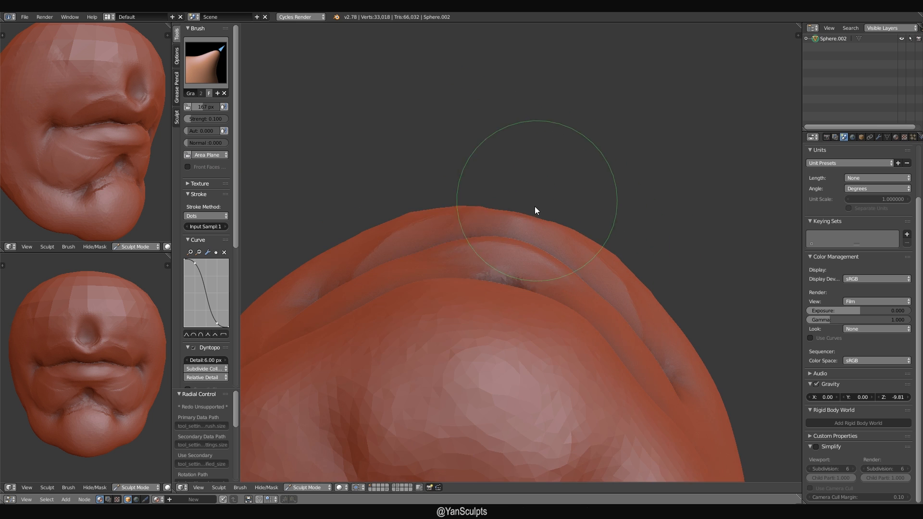
left_click(526, 212)
key("f")
left_click(523, 209)
mouse_move(523, 210)
middle_mouse_down()
mouse_move(551, 244)
mouse_move(632, 301)
mouse_move(468, 323)
mouse_move(505, 339)
mouse_move(524, 253)
middle_mouse_up()
key("f")
left_click(565, 222)
Switch to the Clay Strips brush, resize it and add clay around the philtrum above the upper lip.
key("c")
key("f")
left_click(462, 259)
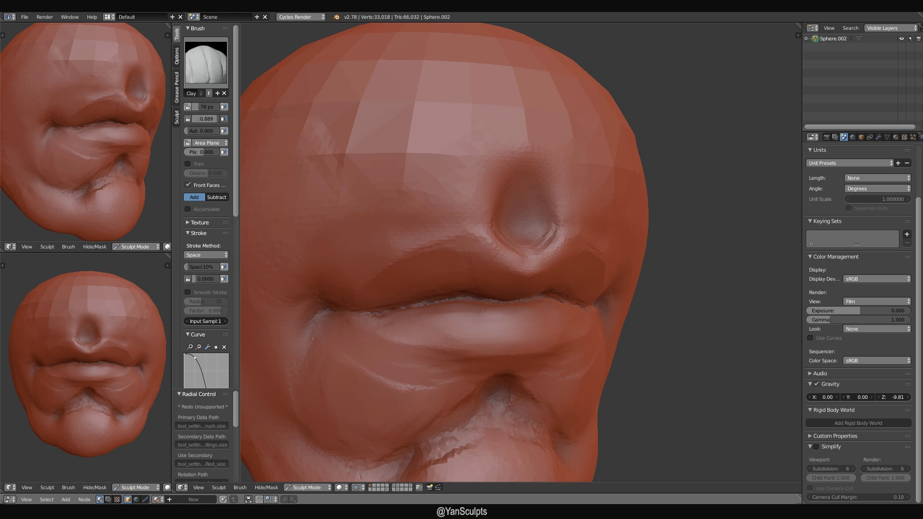
mouse_move(656, 267)
middle_mouse_down()
mouse_move(634, 287)
mouse_move(578, 292)
mouse_move(580, 274)
middle_mouse_up()
left_click(219, 69)
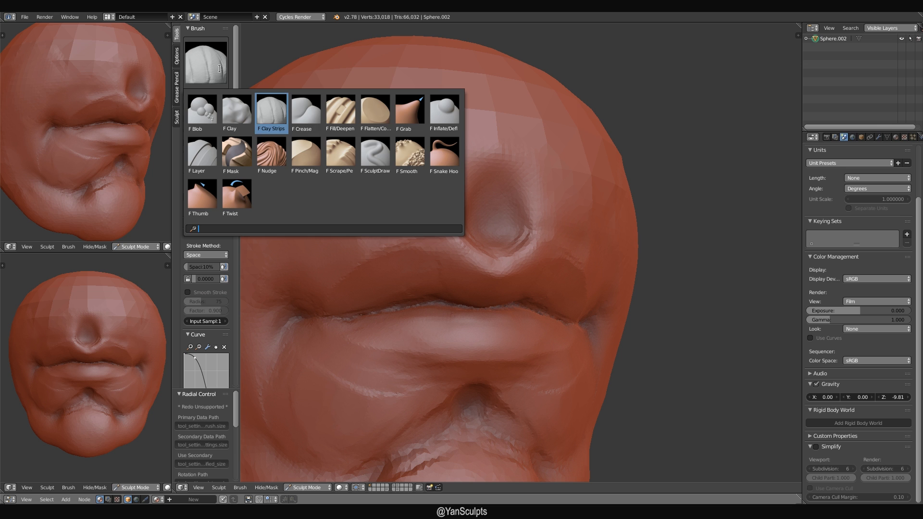
left_click(280, 108)
mouse_move(500, 212)
middle_mouse_down()
mouse_move(484, 217)
mouse_move(475, 260)
mouse_move(482, 258)
middle_mouse_up()
mouse_move(483, 258)
middle_mouse_down("ctrl")
mouse_move(482, 247)
mouse_move(500, 256)
middle_mouse_up("ctrl")
key("f")
left_click(489, 248)
mouse_move(500, 256)
left_mouse_down()
mouse_move(483, 190)
mouse_move(473, 235)
mouse_move(506, 242)
mouse_move(484, 238)
left_mouse_up()
Resize the Clay Strips brush to about 53 px and build up the ridge beside the philtrum.
middle_click_drag(484, 240, 489, 279)
key("f")
left_click(486, 284)
key("f")
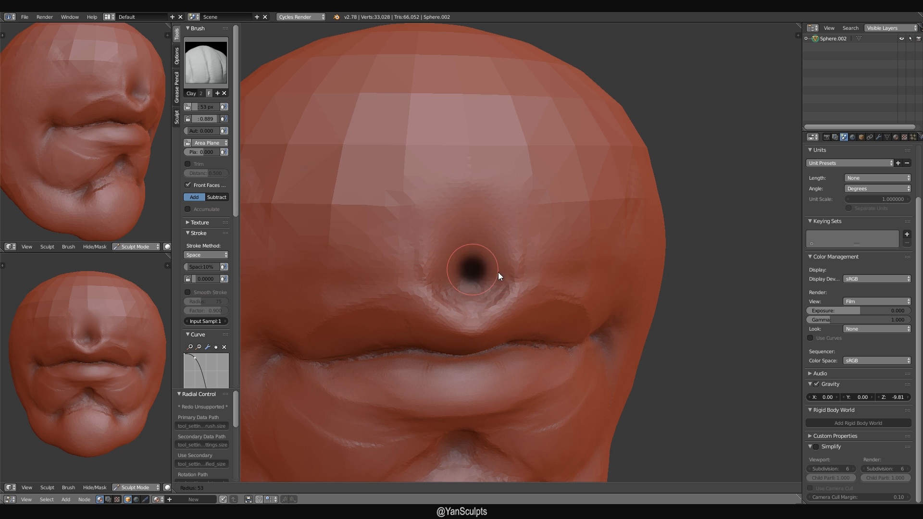
left_click(497, 272)
mouse_move(505, 275)
left_mouse_down()
mouse_move(477, 302)
mouse_move(488, 263)
mouse_move(483, 235)
mouse_move(469, 237)
mouse_move(485, 226)
mouse_move(478, 284)
mouse_move(472, 261)
mouse_move(475, 250)
mouse_move(493, 287)
left_mouse_up()
Set the Clay Strips brush to 59 px and carve the philtrum groove by subtracting clay.
key("f")
left_click(487, 292)
middle_click_drag(512, 255, 479, 258)
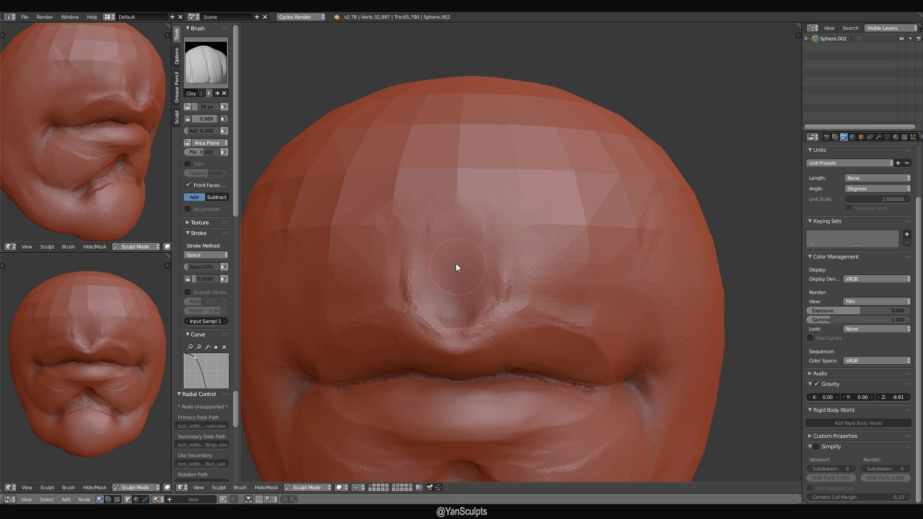
mouse_move(451, 278)
left_mouse_down("ctrl")
mouse_move(460, 281)
mouse_move(482, 225)
mouse_move(503, 283)
left_mouse_up("ctrl")
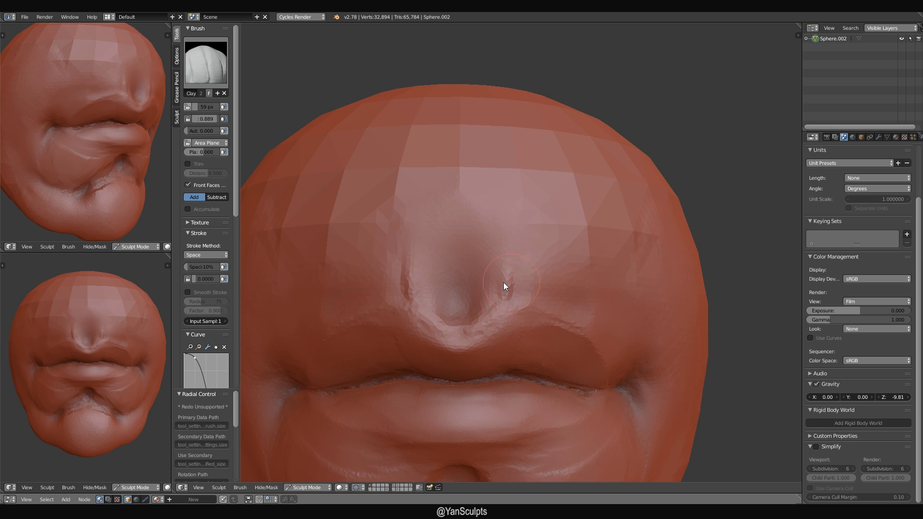
middle_click_drag(503, 284, 523, 258)
Switch to the Scrape brush at 60 px and flatten the surface beside the philtrum toward the cheek.
key("shift+t")
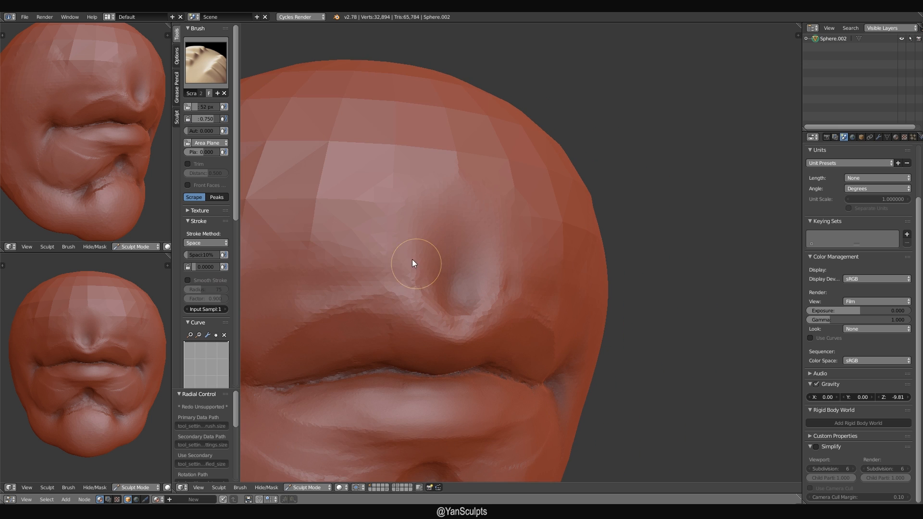
mouse_move(412, 258)
middle_mouse_down()
mouse_move(376, 210)
mouse_move(457, 231)
mouse_move(432, 241)
middle_mouse_up()
key("f")
left_click(421, 247)
mouse_move(414, 240)
left_mouse_down()
mouse_move(460, 221)
mouse_move(311, 252)
left_mouse_up()
mouse_move(312, 256)
middle_mouse_down()
mouse_move(377, 247)
mouse_move(456, 263)
mouse_move(395, 243)
middle_mouse_up()
Enlarge the Scrape brush to 67 px and smooth out the area above the upper lip and mouth corner.
key("f")
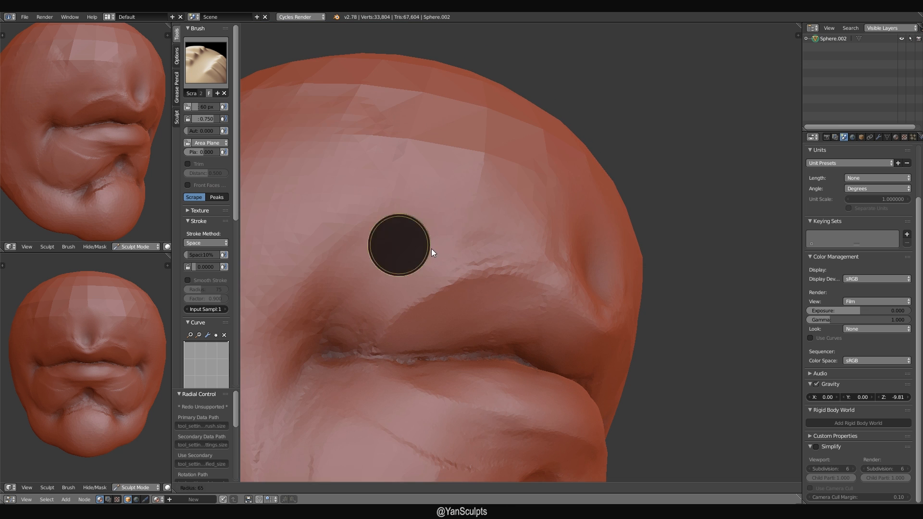
left_click(431, 249)
mouse_move(393, 241)
left_mouse_down()
mouse_move(490, 177)
mouse_move(353, 235)
mouse_move(479, 206)
mouse_move(385, 247)
left_mouse_up()
mouse_move(444, 243)
middle_mouse_down()
mouse_move(413, 261)
mouse_move(418, 221)
middle_mouse_up()
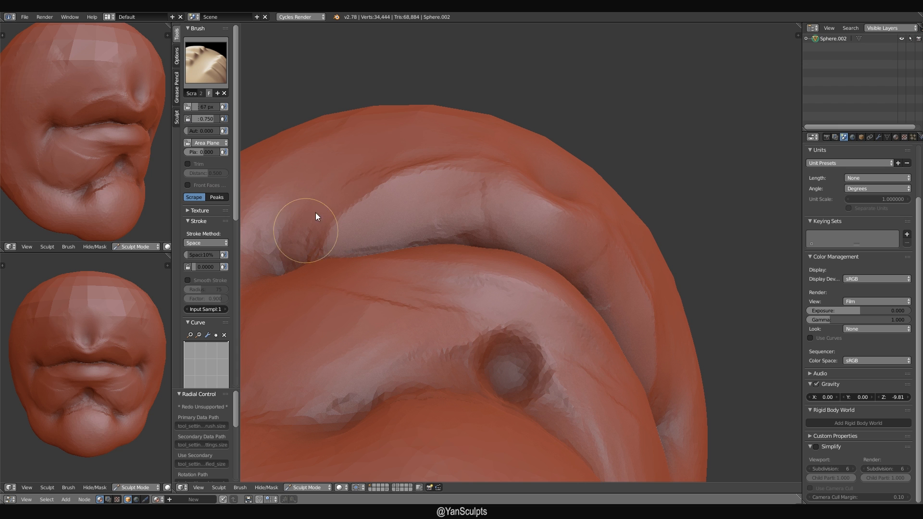
middle_click_drag(430, 154, 495, 201)
mouse_move(495, 201)
left_mouse_down()
mouse_move(450, 181)
mouse_move(383, 199)
left_mouse_up()
middle_click_drag(384, 200, 450, 241)
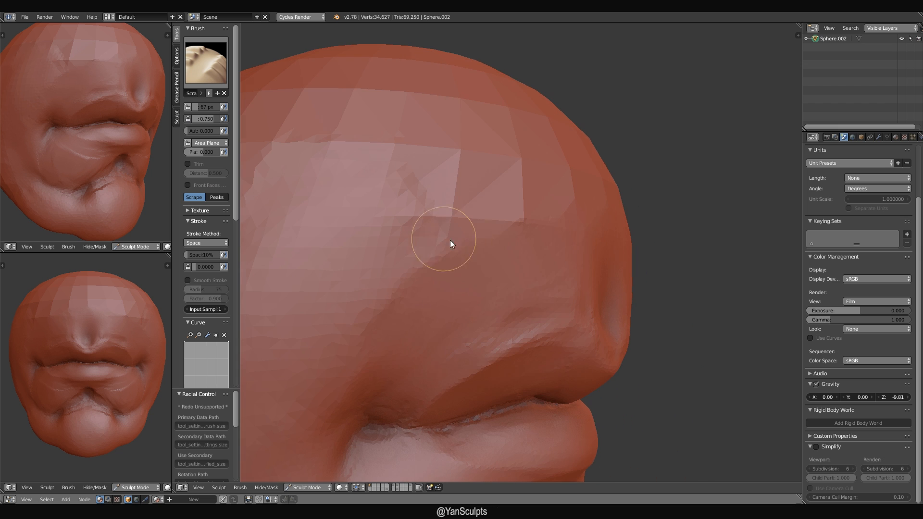
Enlarge the Scrape brush to 83 px and level the cheek above the upper lip.
key("f")
left_click(484, 256)
mouse_move(546, 252)
left_mouse_down()
mouse_move(432, 255)
mouse_move(534, 250)
mouse_move(470, 272)
left_mouse_up()
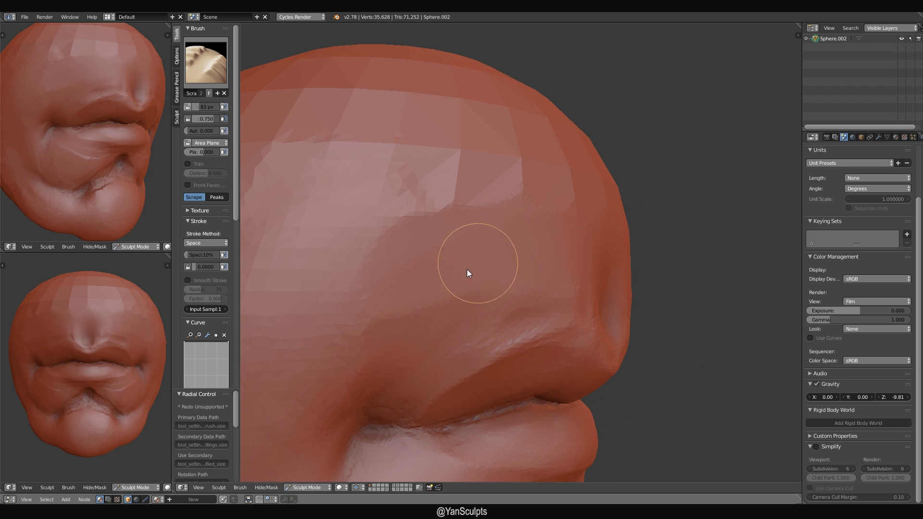
middle_click_drag(469, 272, 499, 231)
mouse_move(500, 232)
left_mouse_down()
mouse_move(321, 261)
mouse_move(311, 202)
left_mouse_up()
mouse_move(311, 203)
middle_mouse_down()
mouse_move(437, 250)
mouse_move(549, 225)
middle_mouse_up()
left_click_drag(549, 226, 427, 246)
Reduce the Scrape brush to 52 px and scrape the cheek and the skin above the mouth corner.
key("f")
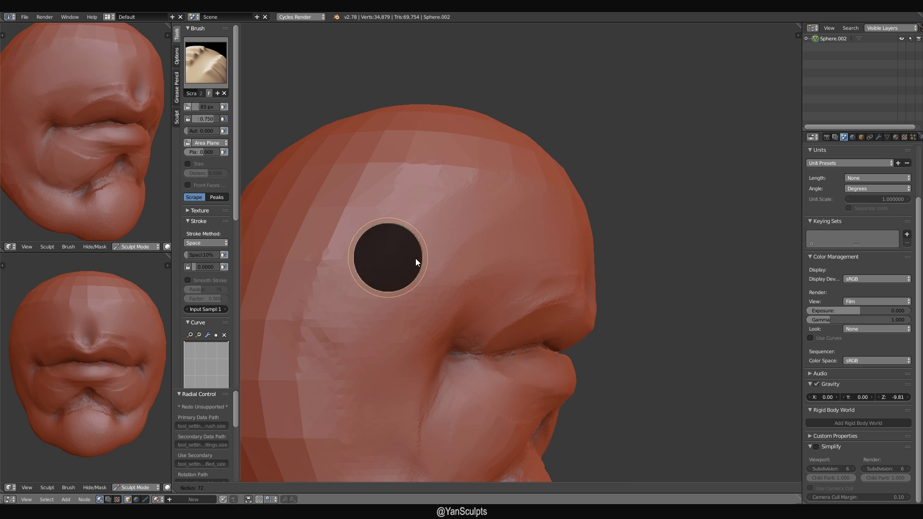
left_click(370, 287)
left_click_drag(370, 283, 391, 230)
mouse_move(425, 308)
middle_mouse_down()
mouse_move(414, 300)
mouse_move(472, 258)
mouse_move(494, 277)
mouse_move(486, 259)
middle_mouse_up()
scroll(494, 278, "up", 2)
scroll(487, 259, "up", 1)
mouse_move(475, 262)
left_mouse_down()
mouse_move(399, 262)
mouse_move(441, 292)
left_mouse_up()
middle_click_drag(440, 292, 552, 292)
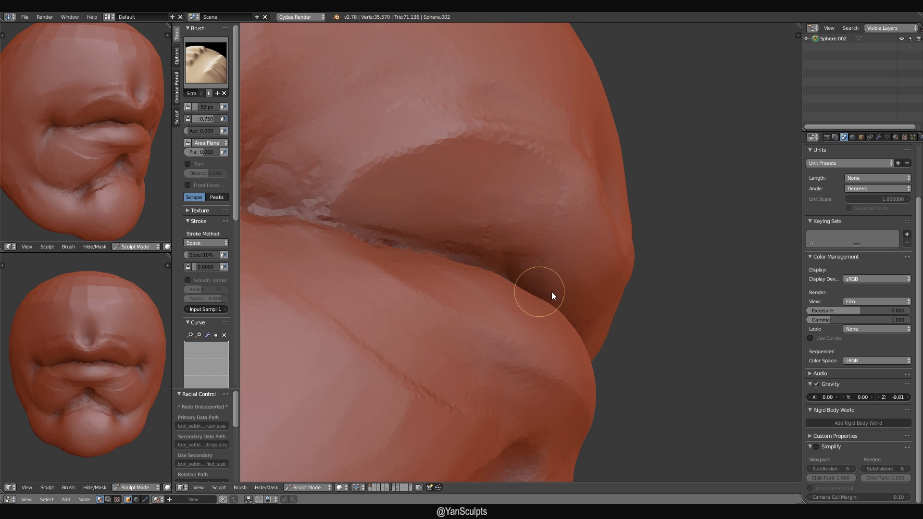
Reduce the Scrape brush to 42 px and define the upper lip's border and the base of the philtrum.
middle_click_drag(616, 313, 535, 306)
key("f")
left_click(521, 304)
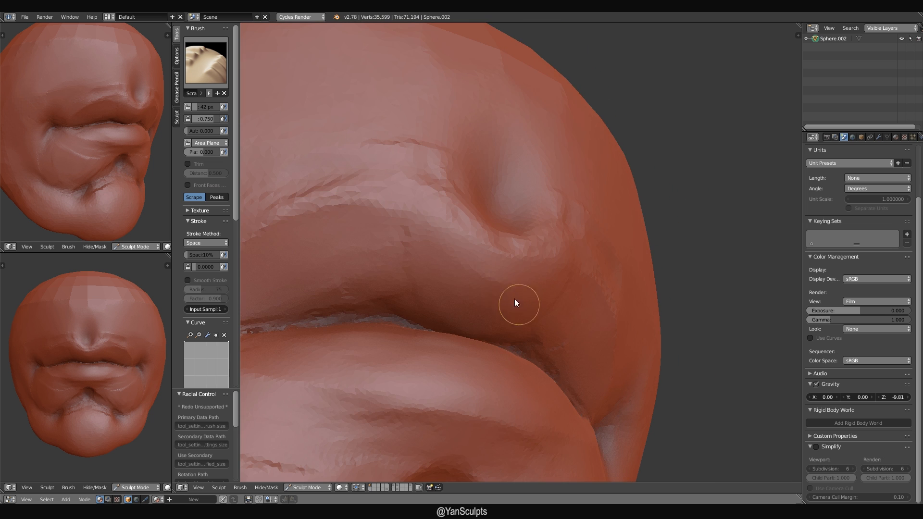
left_click_drag(501, 270, 463, 292)
middle_click_drag(456, 293, 423, 299)
middle_click_drag(423, 298, 536, 299, "shift")
mouse_move(474, 283)
left_mouse_down()
mouse_move(436, 281)
mouse_move(399, 253)
mouse_move(301, 256)
mouse_move(336, 259)
left_mouse_up()
Switch to the Grab brush with a 168 px radius for reshaping the lower lip from the front.
scroll(455, 266, "down", 2)
scroll(456, 268, "down", 3)
middle_click_drag(470, 351, 481, 301)
scroll(483, 283, "up", 3)
scroll(480, 311, "up", 2)
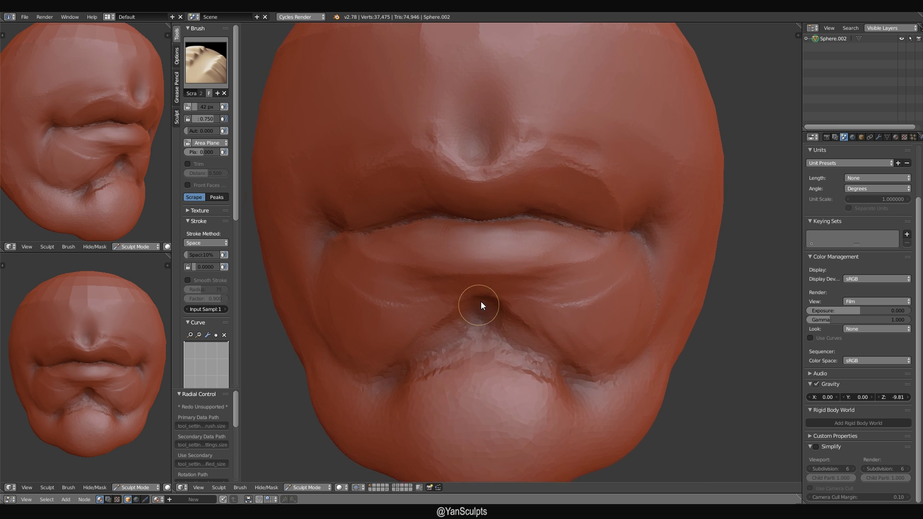
scroll(480, 301, "down", 2)
key("f")
left_click(508, 284)
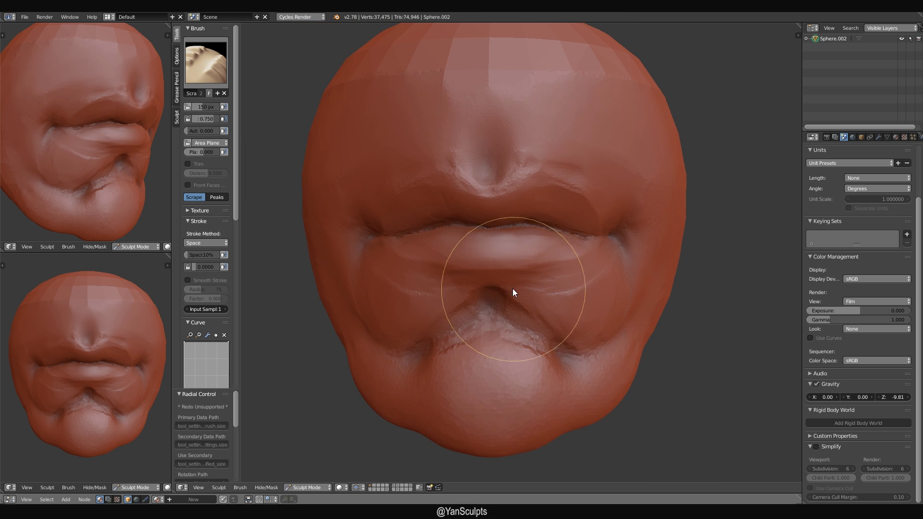
key("g")
key("f")
left_click(491, 280)
mouse_move(491, 280)
middle_mouse_down()
mouse_move(562, 274)
mouse_move(514, 275)
middle_mouse_up()
scroll(509, 273, "up", 3)
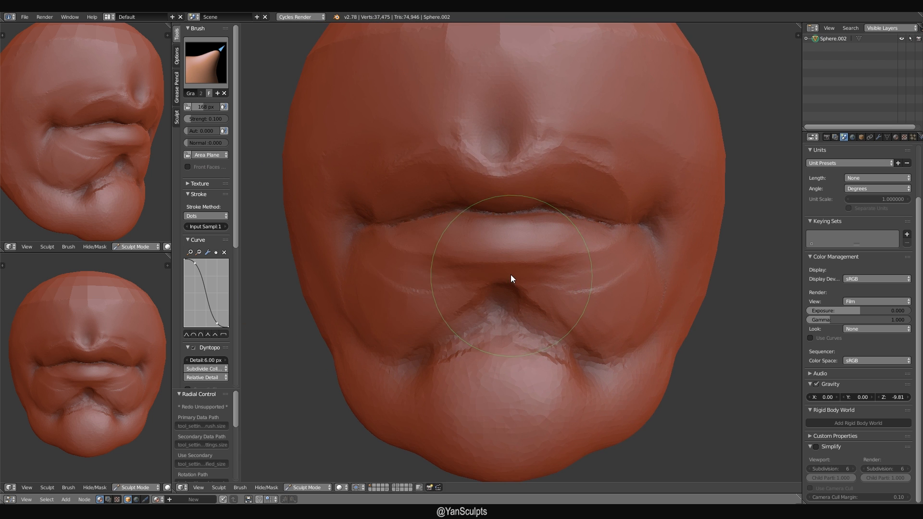
Reduce the Grab brush to about 136 px and pull down the centre of the lower lip.
key("g")
key("f")
left_click(502, 274)
key("f")
left_click(495, 294)
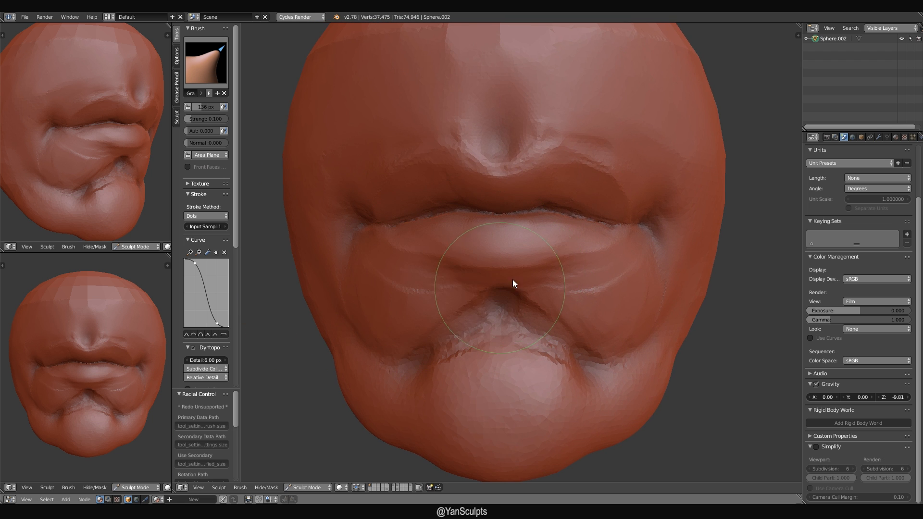
Shape the underside of the lower lip with the Grab brush, varying its radius and ending at 110 px.
key("f")
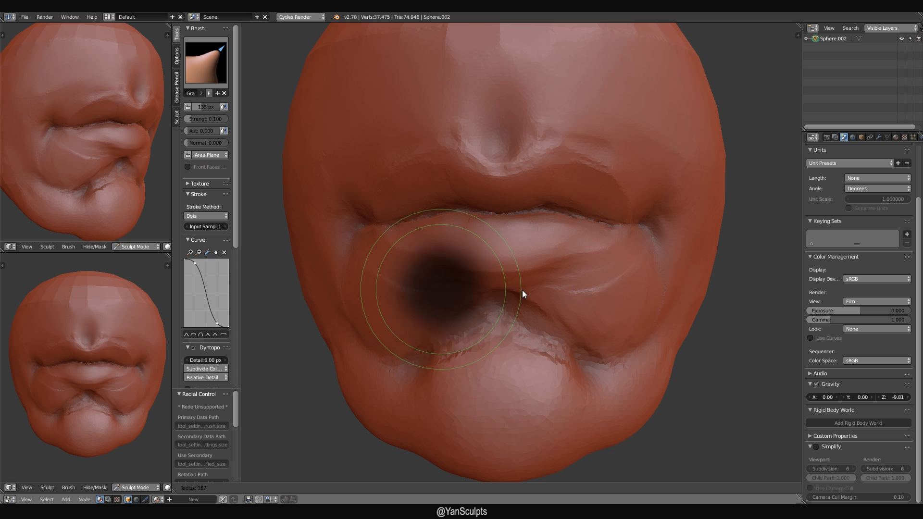
left_click(533, 285)
key("f")
left_click(546, 268)
key("f")
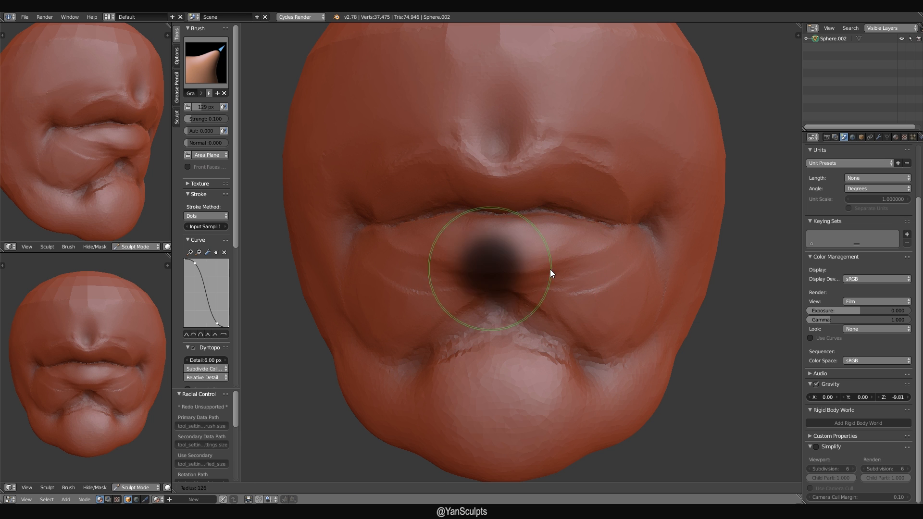
left_click(555, 267)
key("f")
left_click(558, 263)
key("f")
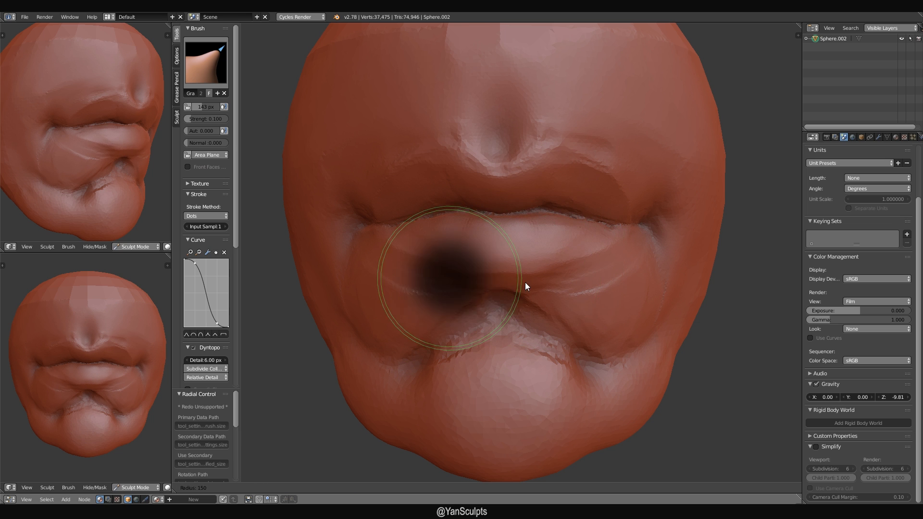
left_click(516, 290)
key("f")
left_click(484, 286)
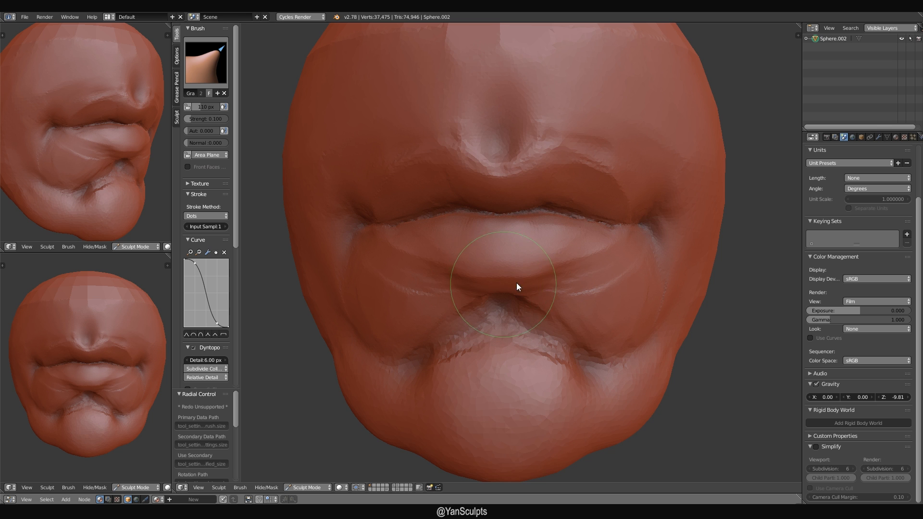
Reshape the lower lip's profile from the side with the Grab brush, varying its radius and ending at 150 px.
mouse_move(516, 283)
middle_mouse_down()
mouse_move(607, 284)
mouse_move(550, 292)
mouse_move(477, 280)
mouse_move(574, 285)
middle_mouse_up()
key("f")
left_click(575, 292)
key("f")
left_click(530, 288)
key("f")
left_click(561, 276)
key("f")
left_click(583, 285)
left_click_drag(560, 285, 552, 286)
key("f")
left_click(539, 293)
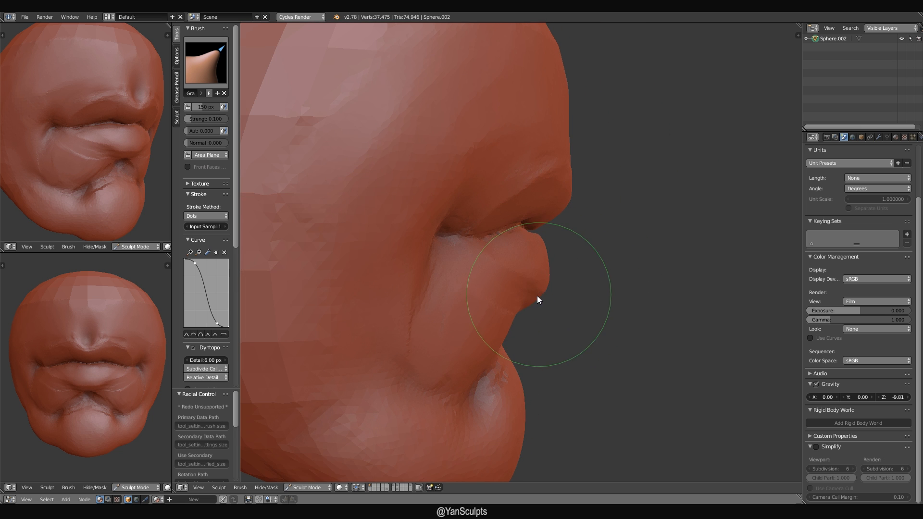
Reduce the Grab brush to 119 px and refine the lower lip's fullness.
key("f")
left_click(510, 292)
middle_click_drag(526, 284, 475, 295)
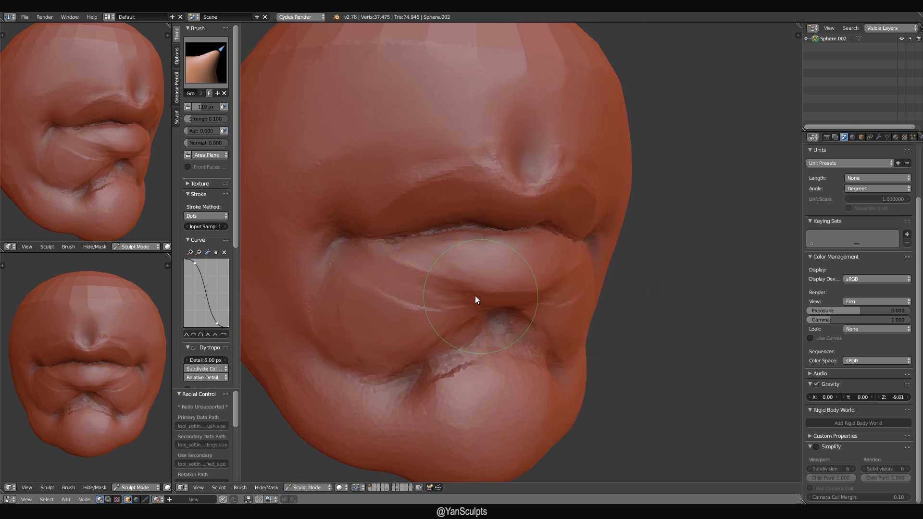
scroll(497, 309, "up", 2)
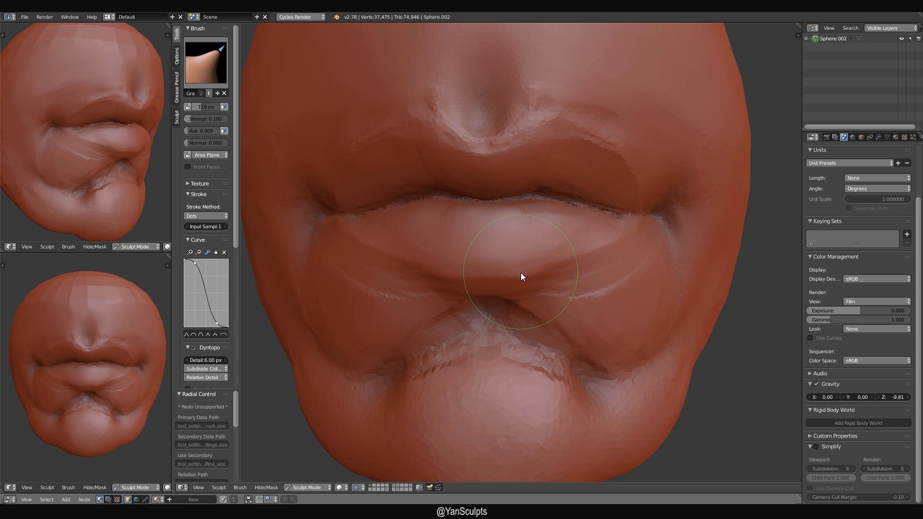
Try Grease Pencil guide curves along the lower lip's lower edge and the upper lip's centre.
mouse_move(424, 276)
left_mouse_down()
mouse_move(561, 271)
mouse_move(607, 235)
left_mouse_up()
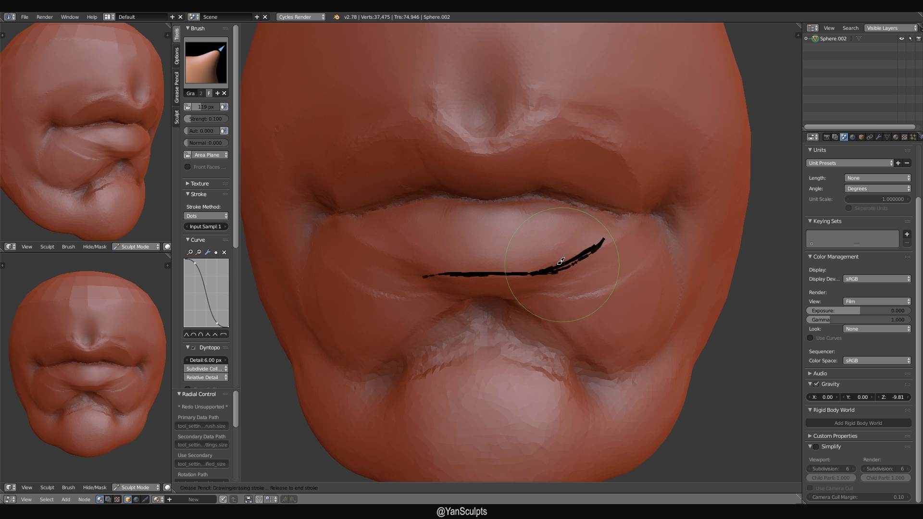
mouse_move(560, 260)
left_mouse_down()
mouse_move(549, 272)
mouse_move(471, 270)
mouse_move(495, 269)
left_mouse_up()
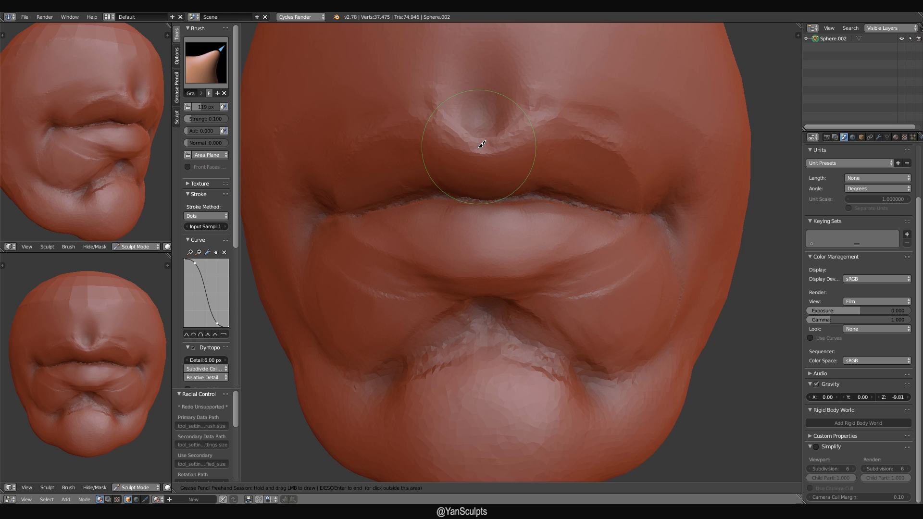
mouse_move(482, 148)
left_mouse_down()
mouse_move(530, 124)
mouse_move(442, 130)
mouse_move(501, 144)
mouse_move(459, 140)
left_mouse_up()
middle_click_drag(543, 257, 554, 273, "shift")
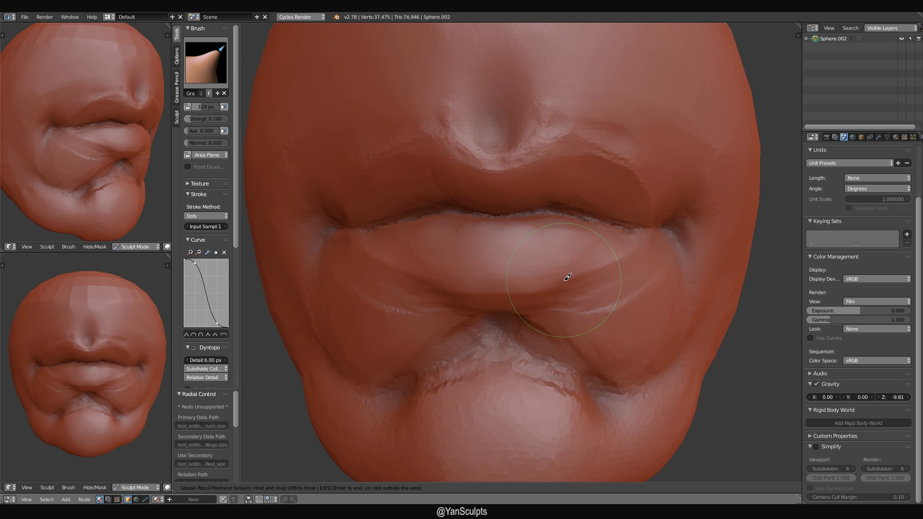
key("Escape")
Return to the Grab brush and resize it over the centre of the lower lip.
key("g")
key("f")
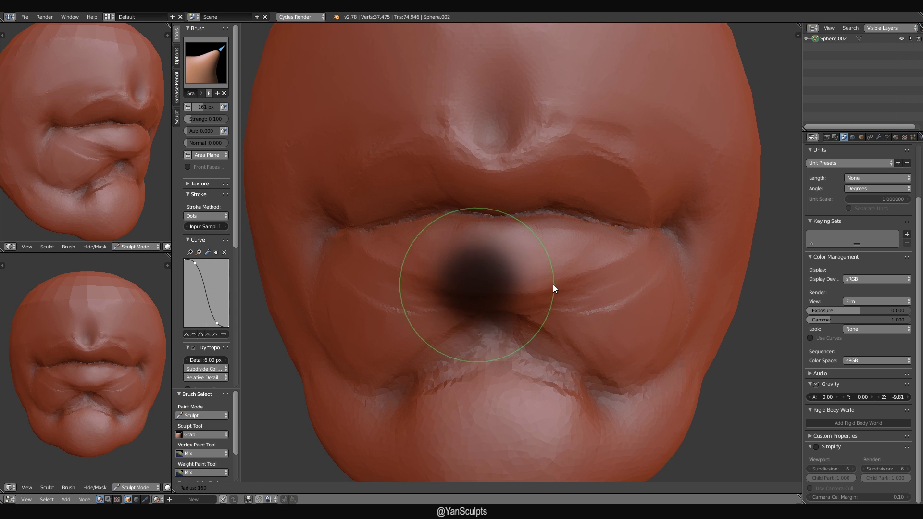
left_click(528, 285)
Switch to the Scrape brush at 36 px and smooth and define the lower lip's surface and lower border.
key("shift+t")
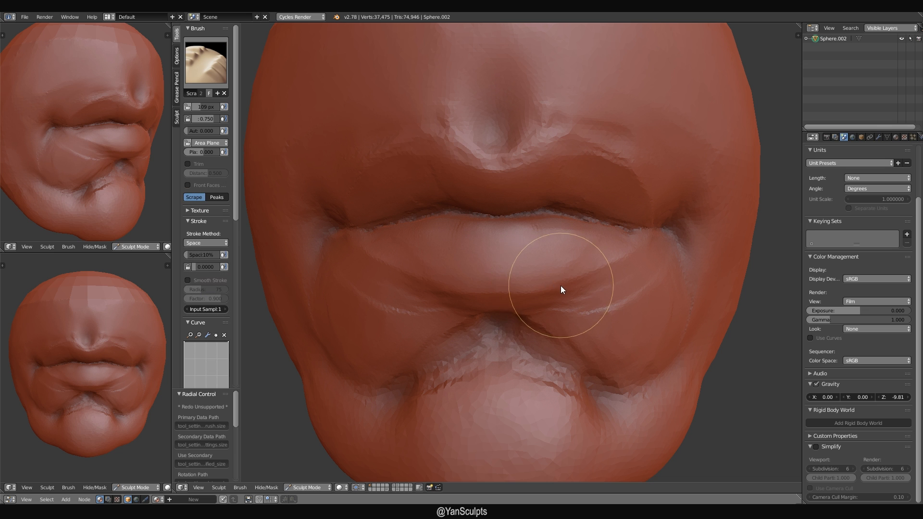
key("f")
left_click(537, 292)
scroll(538, 292, "up", 2)
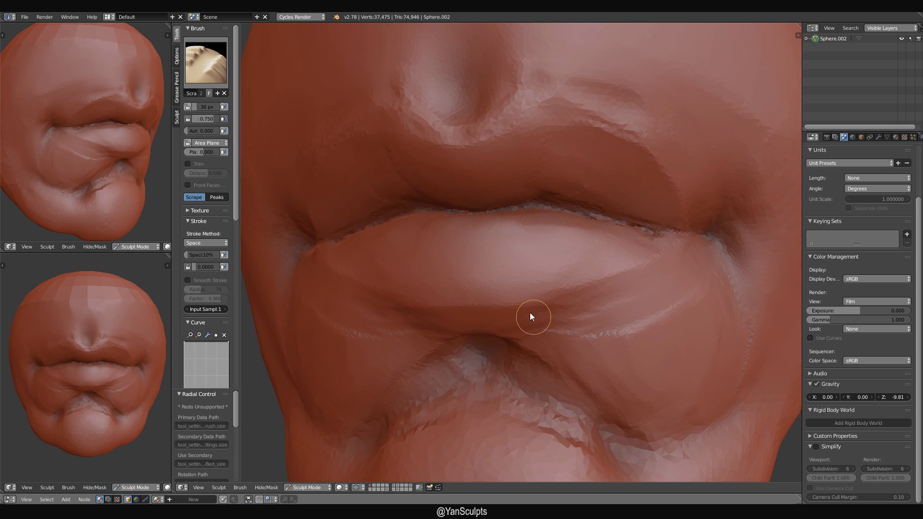
middle_click_drag(529, 310, 560, 302)
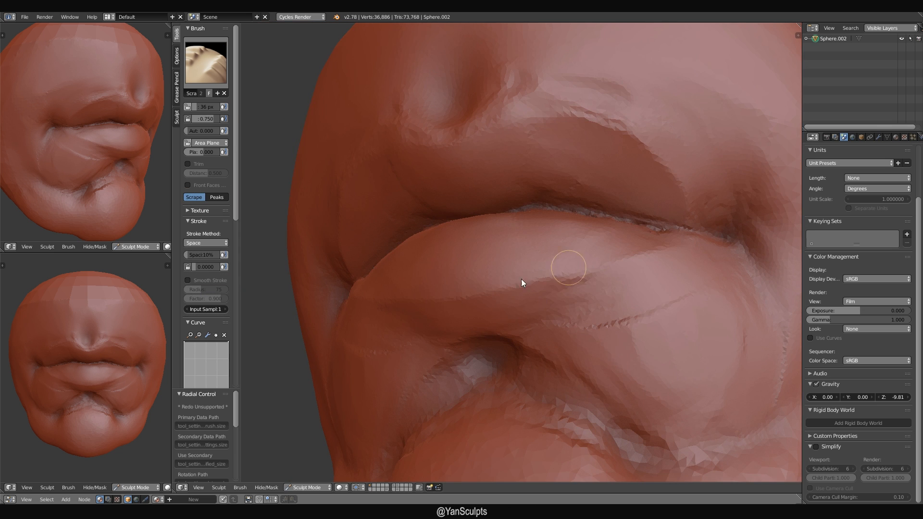
mouse_move(550, 240)
middle_mouse_down()
mouse_move(528, 280)
mouse_move(574, 264)
mouse_move(529, 302)
mouse_move(521, 331)
mouse_move(552, 379)
mouse_move(563, 365)
middle_mouse_up()
mouse_move(483, 364)
middle_mouse_down()
mouse_move(519, 396)
mouse_move(575, 387)
mouse_move(544, 383)
mouse_move(517, 272)
middle_mouse_up()
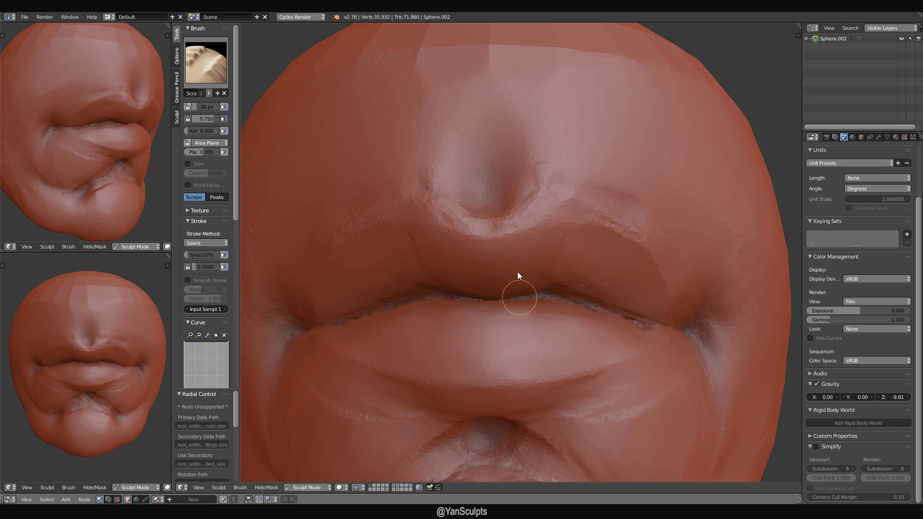
Scrape inside the philtrum hollow, setting the brush to 66 px and then to 49 px.
key("f")
left_click(480, 216)
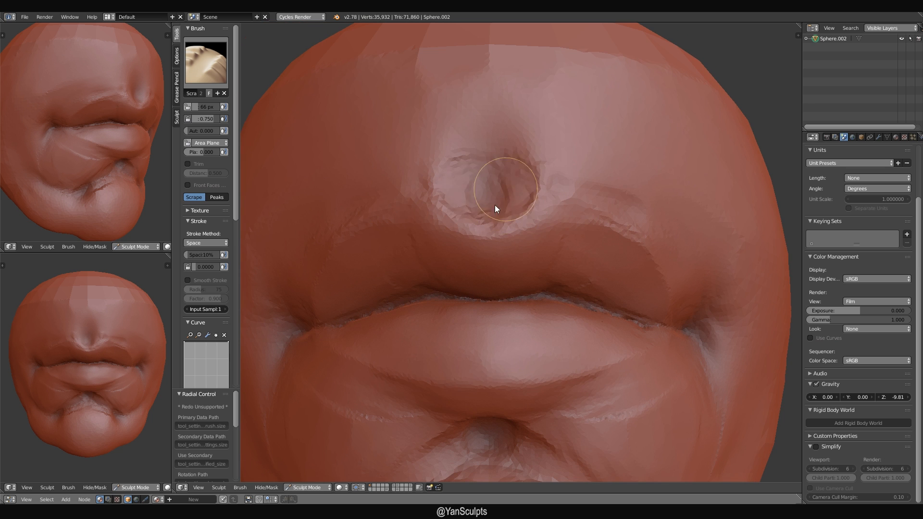
key("f")
left_click(487, 192)
left_click_drag(487, 193, 535, 207)
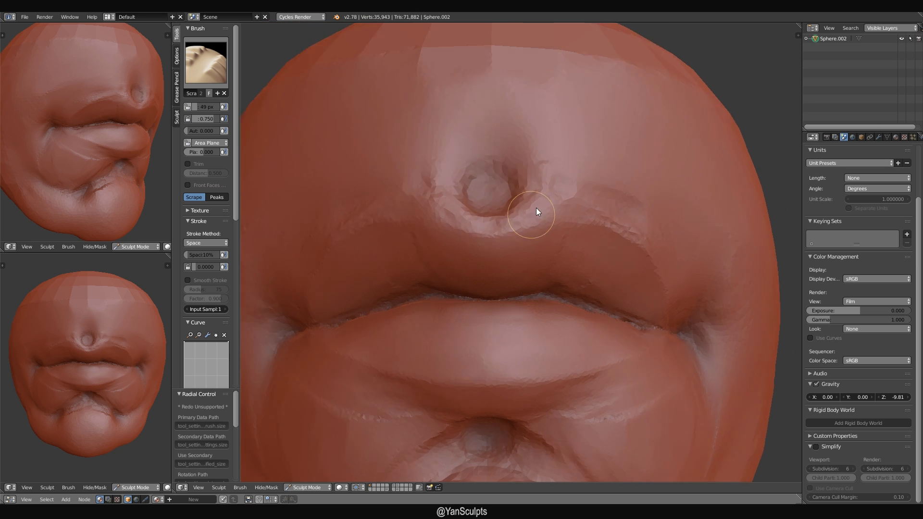
Switch to the Grab brush and enlarge it to 170 px to adjust the upper lip's curvature from below.
mouse_move(536, 208)
middle_mouse_down()
mouse_move(528, 242)
mouse_move(532, 211)
mouse_move(508, 222)
middle_mouse_up()
key("g")
key("f")
left_click(535, 247)
key("f")
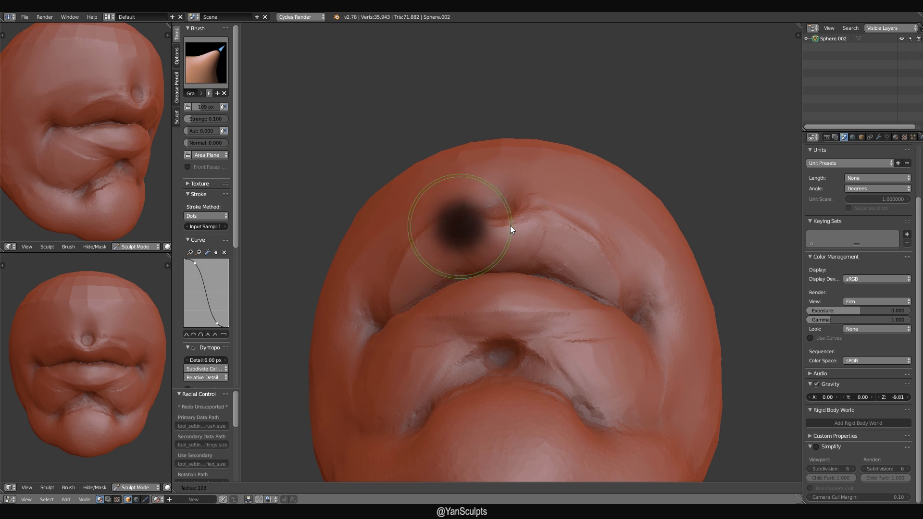
left_click(538, 229)
key("f")
left_click(534, 226)
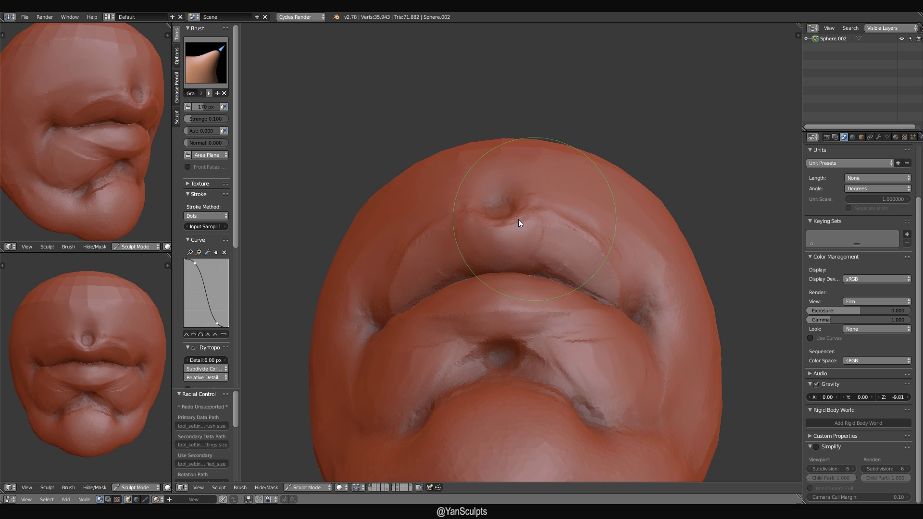
Adjust the upper lip around the philtrum from the front with the Grab brush, starting at a 137 px radius.
mouse_move(540, 222)
middle_mouse_down()
mouse_move(558, 241)
mouse_move(553, 265)
middle_mouse_up()
key("f")
left_click(528, 256)
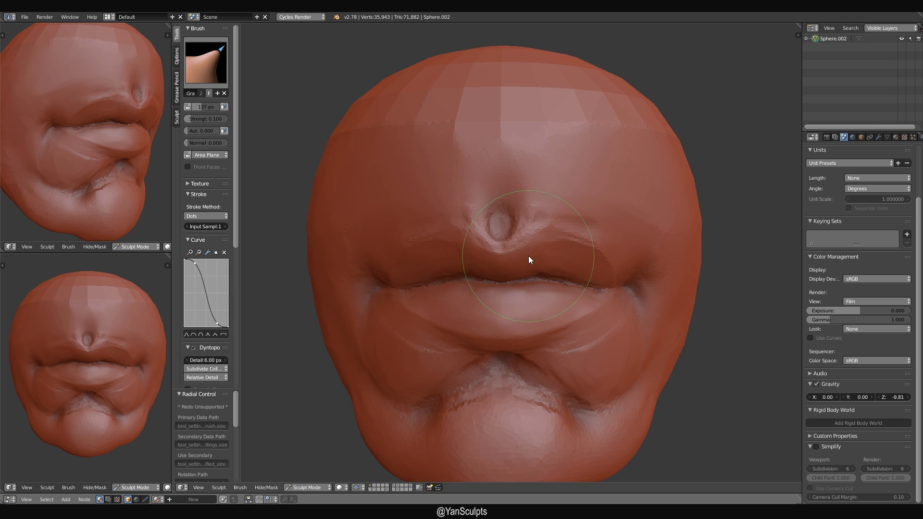
key("f")
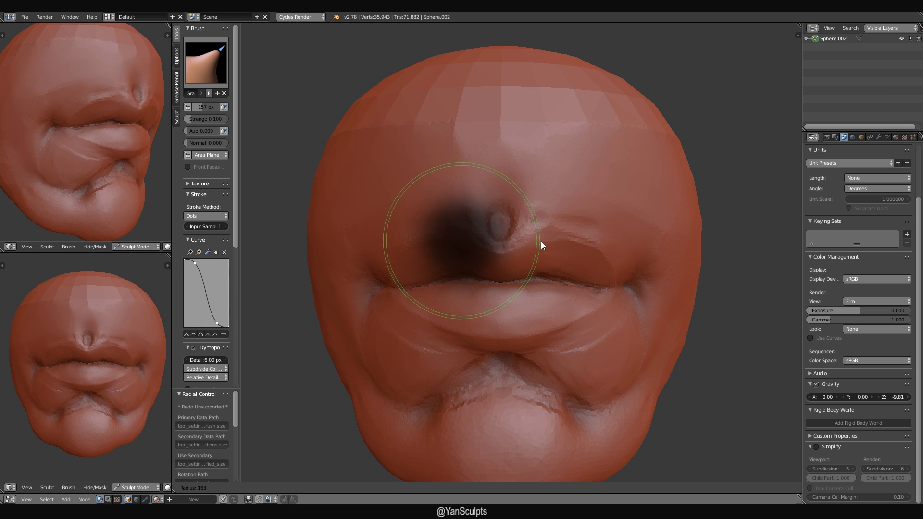
left_click(528, 240)
key("f")
left_click(509, 241)
mouse_move(508, 241)
middle_mouse_down()
mouse_move(558, 247)
mouse_move(592, 237)
mouse_move(524, 239)
middle_mouse_up()
key("f")
left_click(478, 247)
Smooth the cheek beside and above the mouth corner with the Scrape brush at 73 px.
key("shift+4")
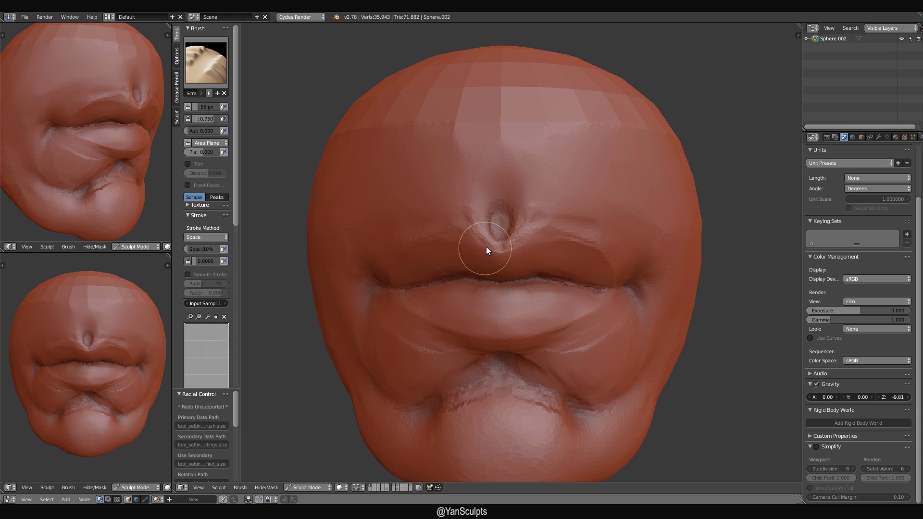
key("f")
left_click(462, 254)
mouse_move(462, 255)
middle_mouse_down()
mouse_move(497, 248)
mouse_move(497, 260)
mouse_move(514, 266)
mouse_move(499, 255)
mouse_move(502, 295)
mouse_move(507, 264)
middle_mouse_up()
scroll(497, 260, "up", 1)
key("f")
left_click(513, 256)
key("f")
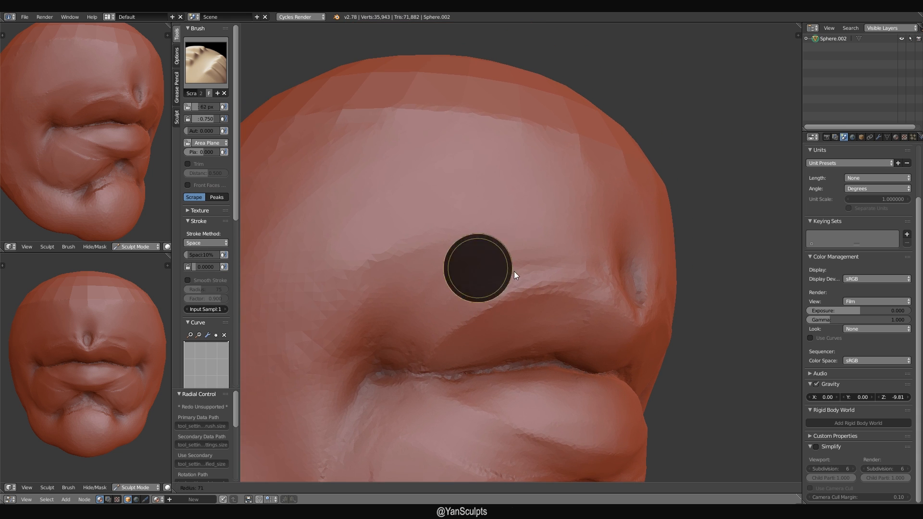
left_click(514, 271)
left_click_drag(381, 181, 311, 273)
mouse_move(488, 299)
middle_mouse_down("shift")
mouse_move(548, 276)
mouse_move(470, 294)
middle_mouse_up("shift")
scroll(510, 285, "down", 1)
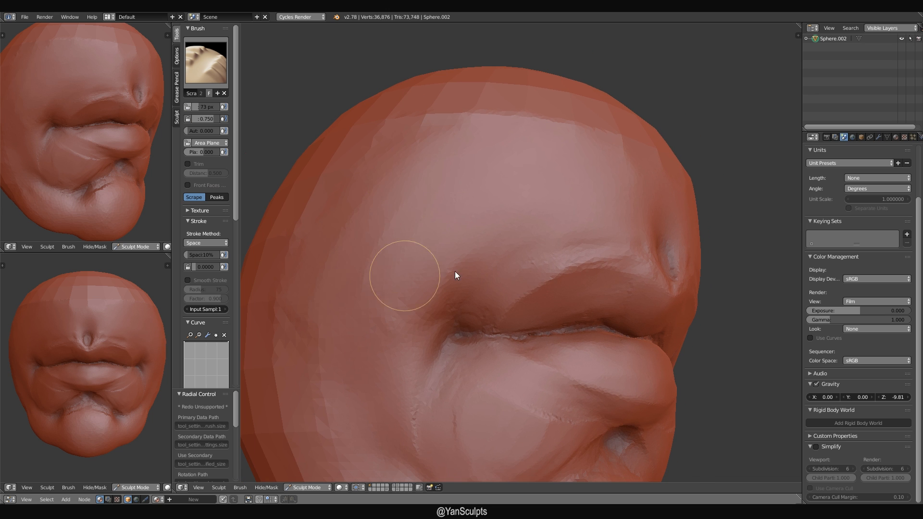
Reduce the Scrape brush to 18 px and refine the ridge beside the philtrum.
scroll(509, 281, "down", 2)
mouse_move(579, 308)
middle_mouse_down()
mouse_move(517, 323)
mouse_move(583, 310)
middle_mouse_up()
scroll(571, 274, "up", 2)
key("f")
left_click(540, 259)
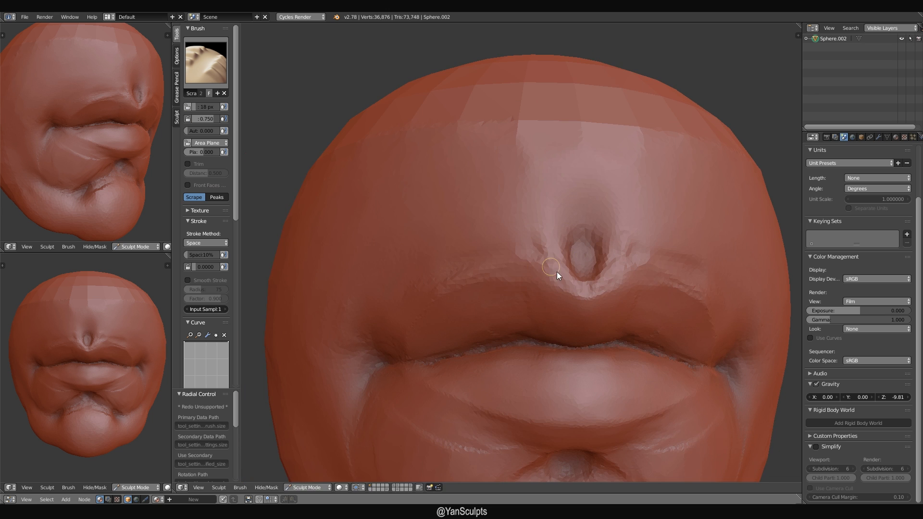
middle_click_drag(568, 278, 522, 297, "shift")
mouse_move(521, 297)
middle_mouse_down("ctrl")
mouse_move(527, 277)
mouse_move(509, 277)
mouse_move(567, 274)
middle_mouse_up("ctrl")
Scrape the area above the upper lip's border with the brush at 43 px, then 49 px.
key("f")
left_click(538, 277)
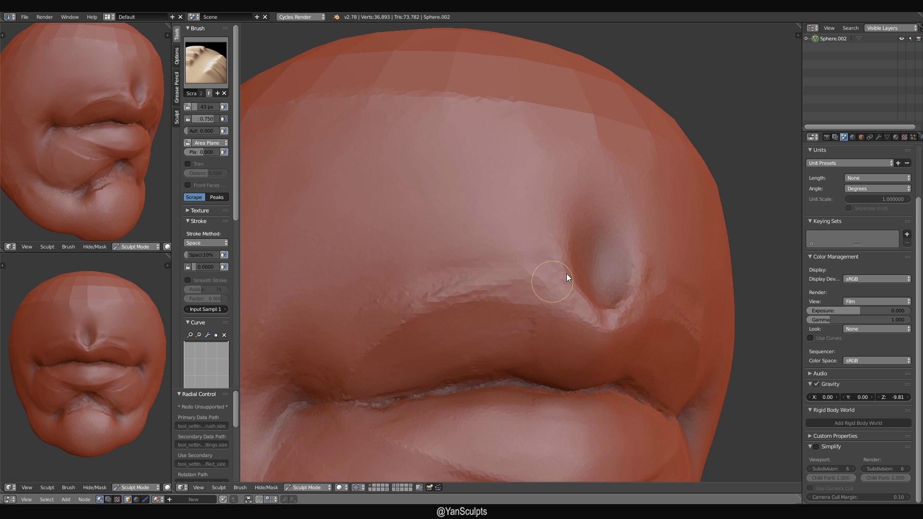
key("f")
left_click(581, 271)
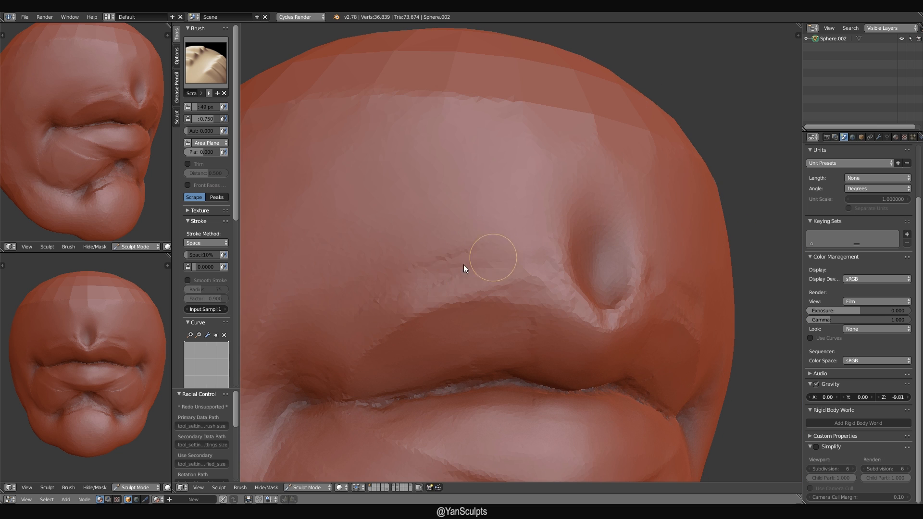
scroll(433, 279, "down", 2)
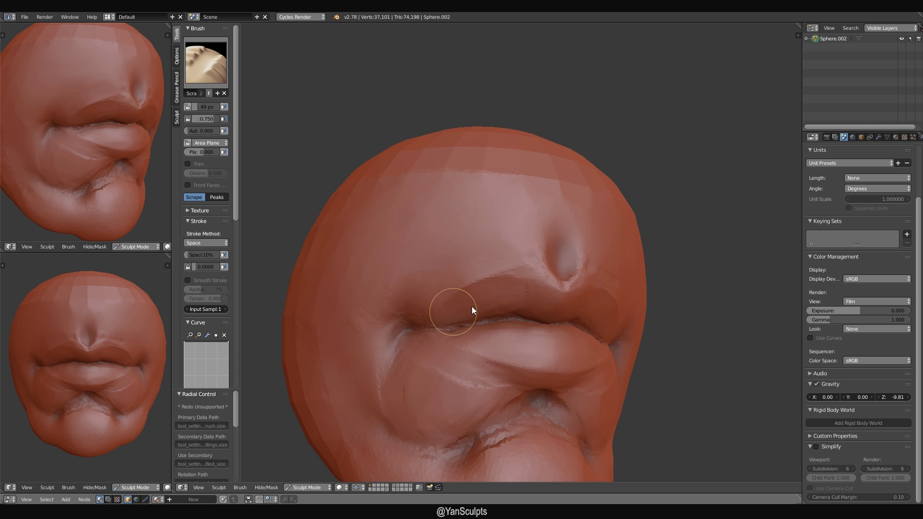
mouse_move(453, 309)
middle_mouse_down()
mouse_move(541, 279)
mouse_move(429, 278)
mouse_move(552, 287)
middle_mouse_up()
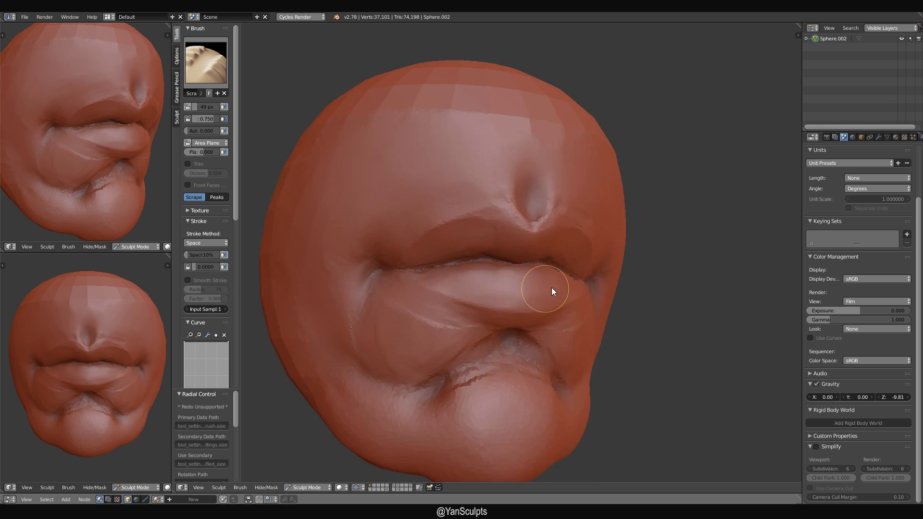
Sharpen the upper lip's border toward the mouth corner with the Scrape brush reduced to 32 px.
scroll(524, 301, "up", 4)
mouse_move(494, 312)
middle_mouse_down()
mouse_move(541, 305)
mouse_move(476, 301)
middle_mouse_up()
scroll(475, 293, "up", 3)
key("f")
left_click(483, 253)
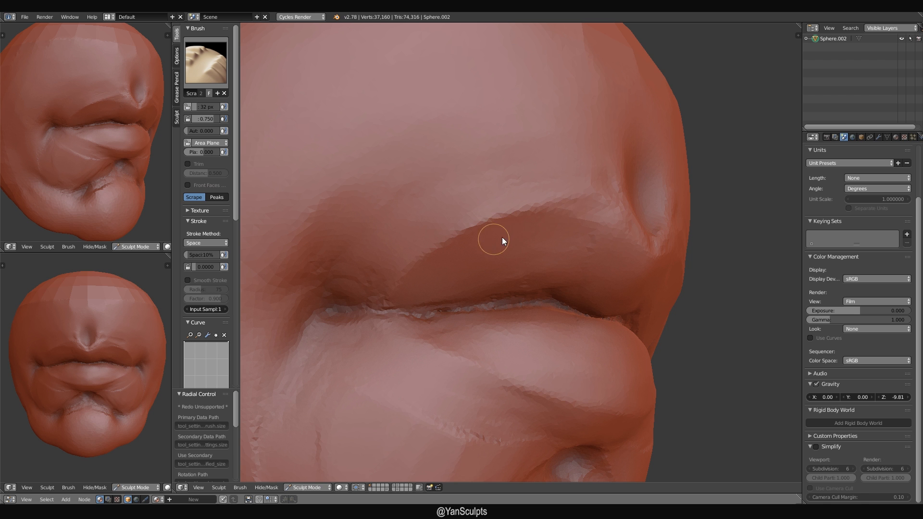
mouse_move(502, 239)
middle_mouse_down()
mouse_move(498, 261)
mouse_move(504, 251)
mouse_move(549, 245)
mouse_move(574, 289)
mouse_move(586, 284)
middle_mouse_up()
scroll(463, 233, "up", 2)
key("f")
left_click(559, 246)
Switch to the Crease brush in Subtract mode at 60 px and carve the upper lip's border beneath the philtrum.
key("4")
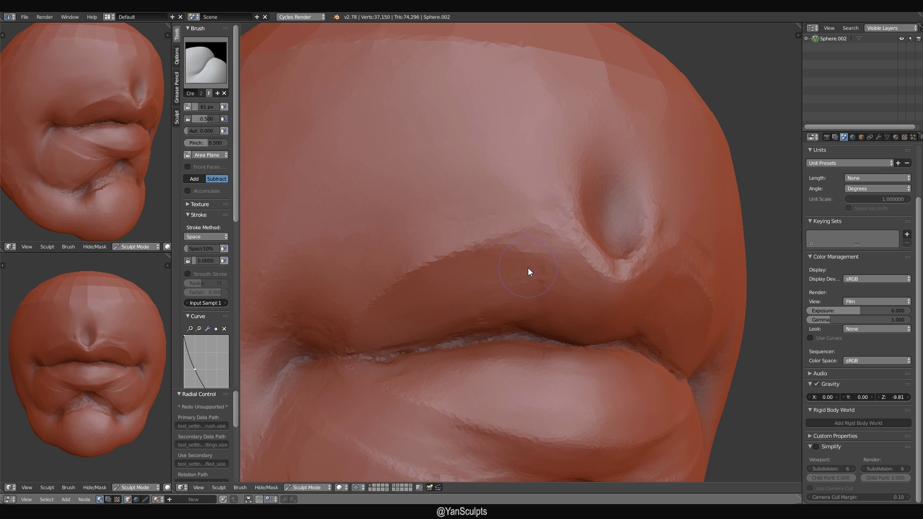
key("g")
key("3")
key("shift+c")
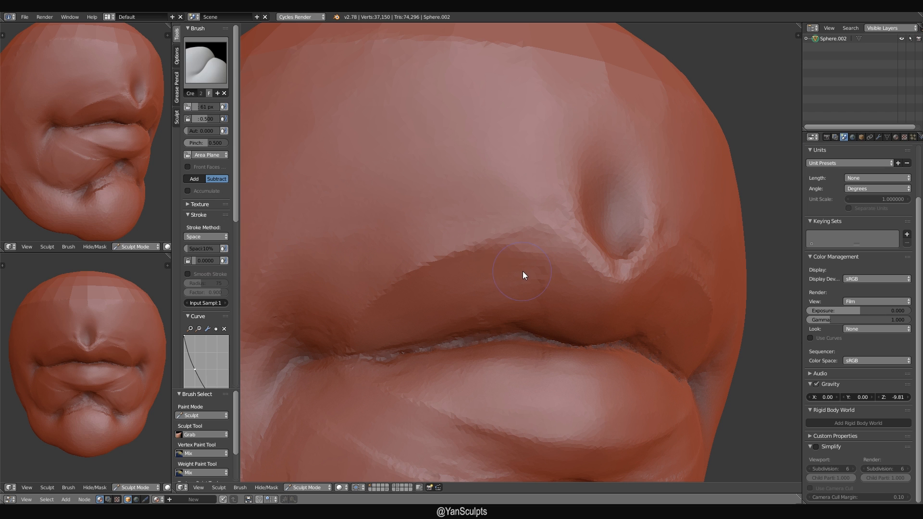
key("f")
left_click(515, 271)
mouse_move(516, 271)
middle_mouse_down("ctrl")
mouse_move(522, 257)
mouse_move(502, 250)
middle_mouse_up("ctrl")
key("f")
left_click(509, 250)
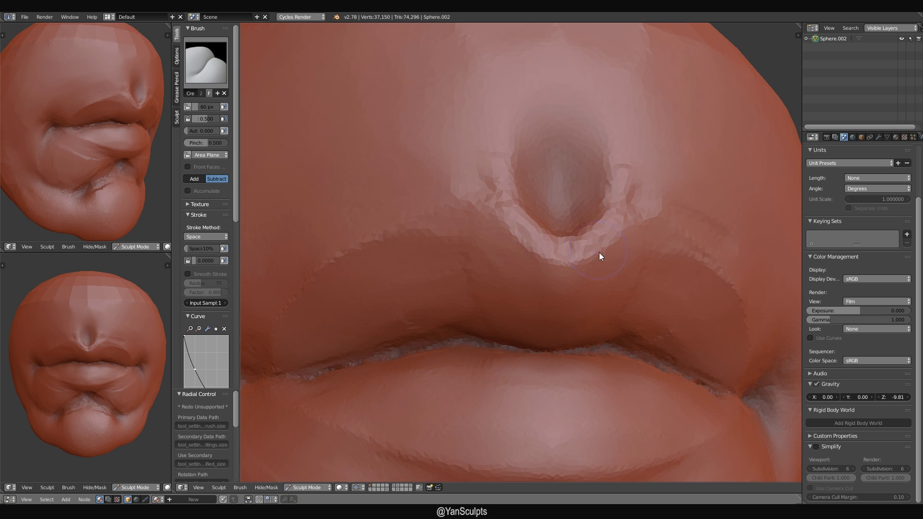
middle_click_drag(598, 252, 520, 262)
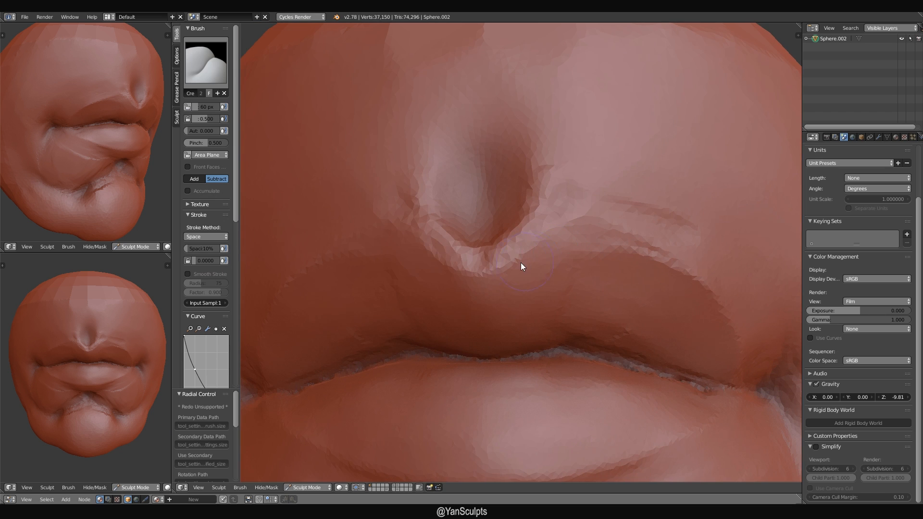
Look through the available sculpt brushes to locate the Crease brush.
left_click(192, 56)
left_click(204, 61)
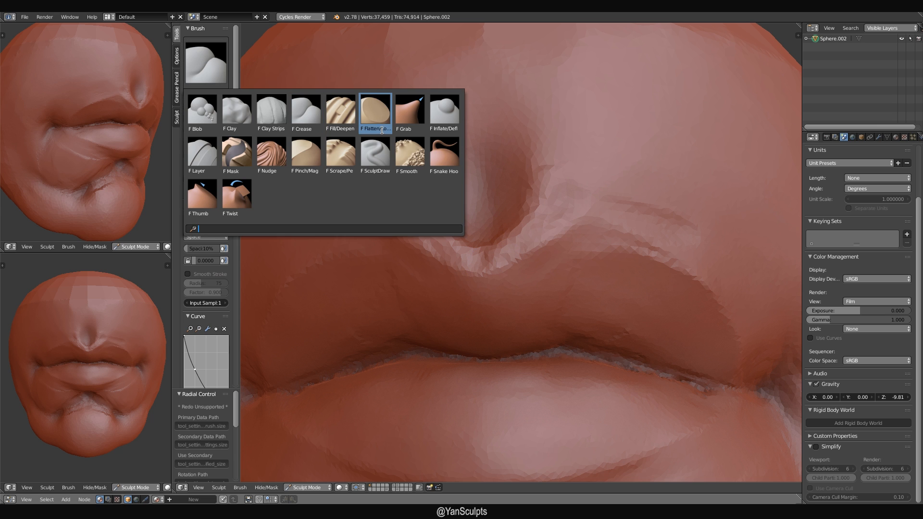
left_click(296, 96)
left_click(199, 62)
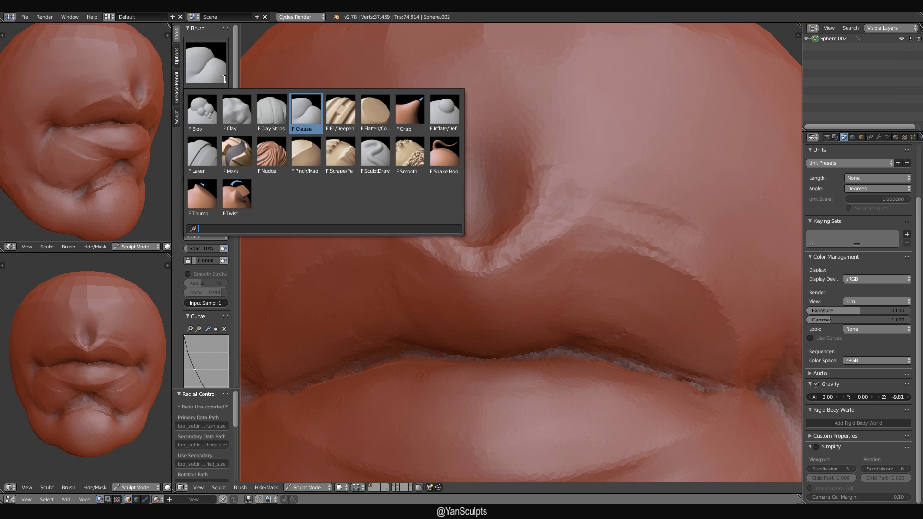
left_click(265, 110)
Crease the upper lip's border from the philtrum toward the mouth corner, with the brush at 53 px and then 59 px.
middle_click_drag(550, 238, 472, 250)
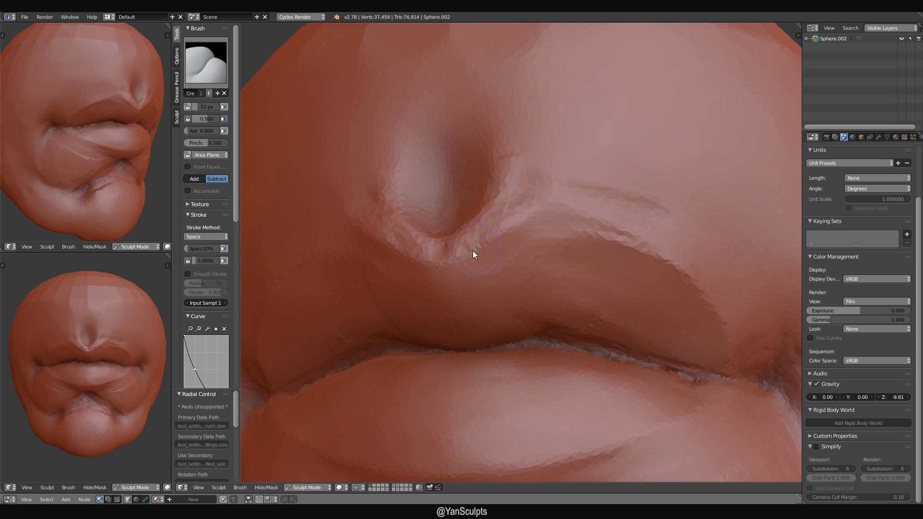
middle_click_drag(567, 257, 626, 282)
key("f")
left_click(606, 286)
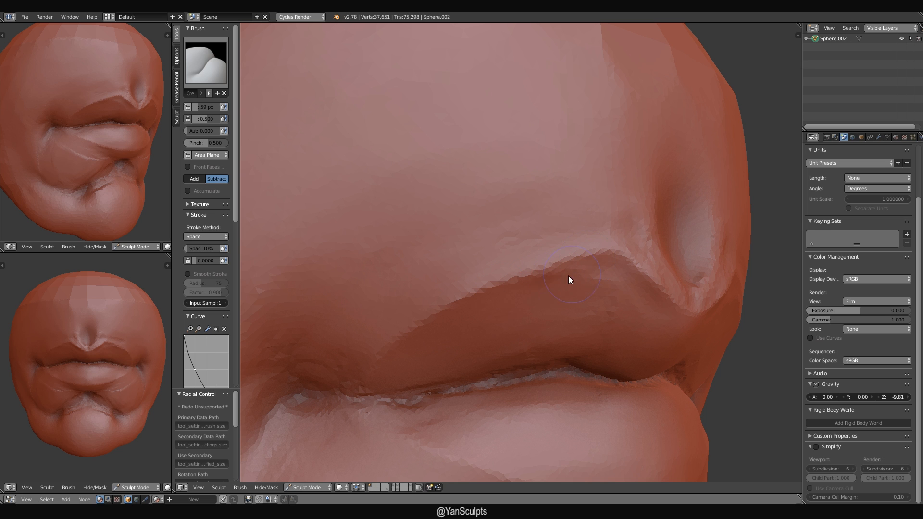
Switch to the Scrape brush at 24 px and clean up the peak of the upper lip's border.
key("shift+t")
key("f")
left_click(561, 272)
key("f")
left_click(555, 272)
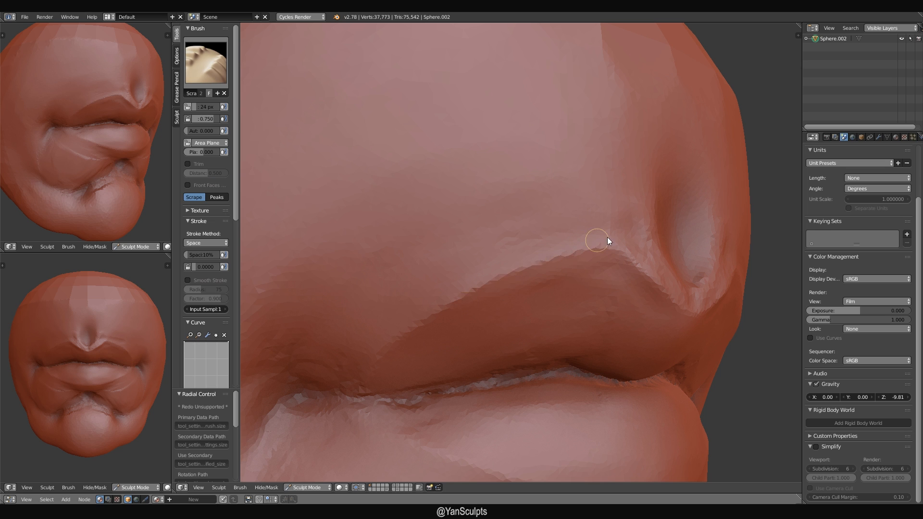
Scrape the upper lip's border from the philtrum toward the mouth corner, enlarging the brush to 40 px, and save the file.
middle_click_drag(536, 263, 416, 223)
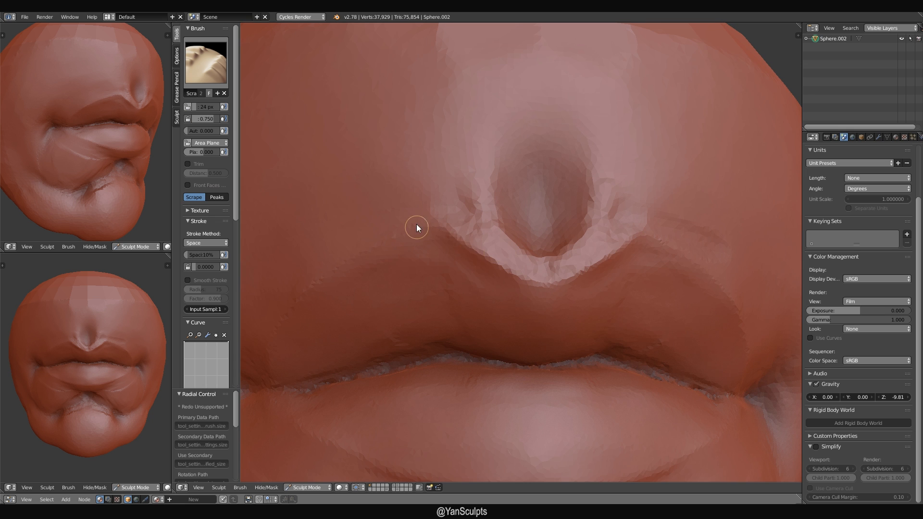
middle_click_drag(547, 280, 538, 264)
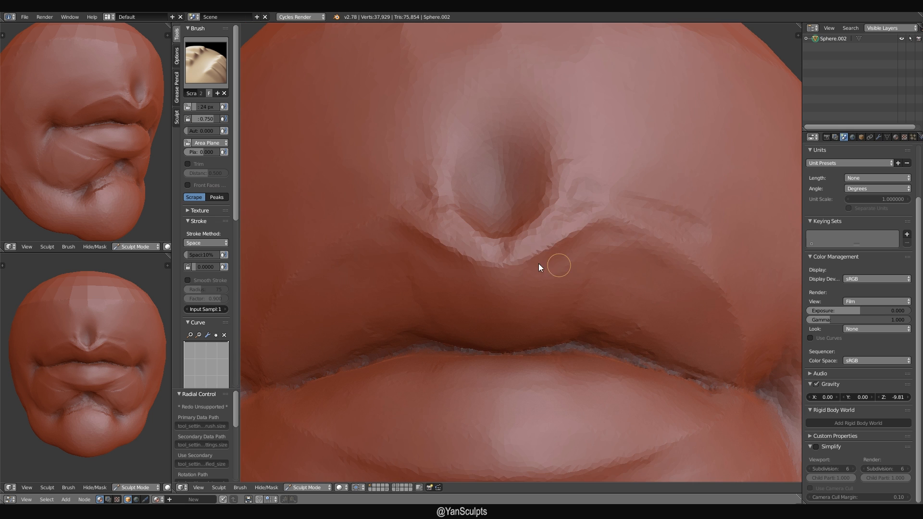
mouse_move(553, 281)
middle_mouse_down()
mouse_move(629, 263)
mouse_move(604, 273)
mouse_move(586, 266)
middle_mouse_up()
key("f")
left_click(571, 267)
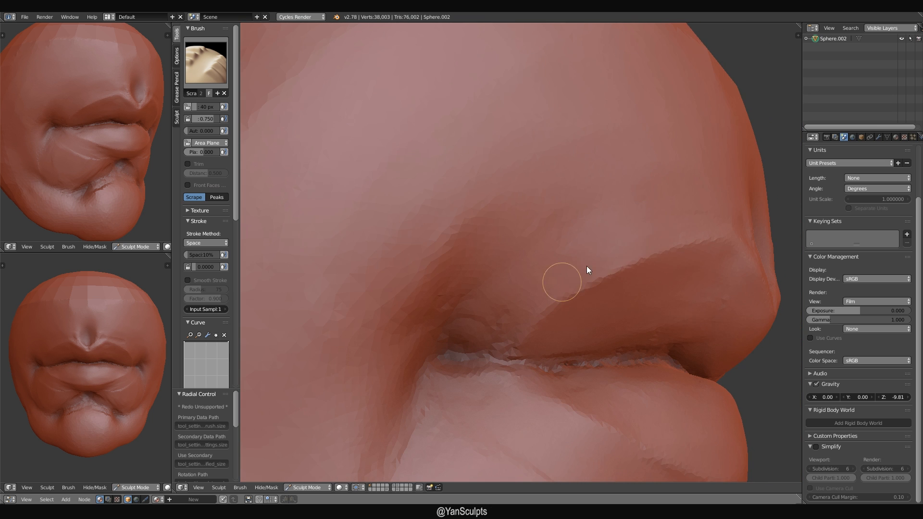
scroll(591, 269, "down", 6)
mouse_move(563, 316)
middle_mouse_down()
mouse_move(556, 292)
mouse_move(408, 307)
mouse_move(597, 318)
mouse_move(544, 308)
mouse_move(553, 299)
mouse_move(530, 318)
mouse_move(510, 307)
middle_mouse_up()
scroll(555, 289, "up", 3)
key("ctrl+s")
left_click(556, 280)
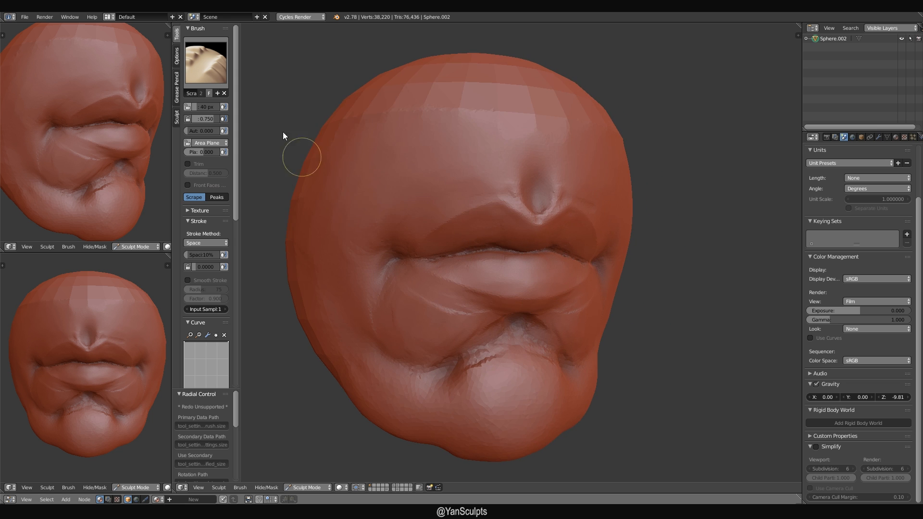
Switch to the Clay brush, set its size to 53 px and save the file.
left_click(206, 63)
left_click(272, 110)
key("f")
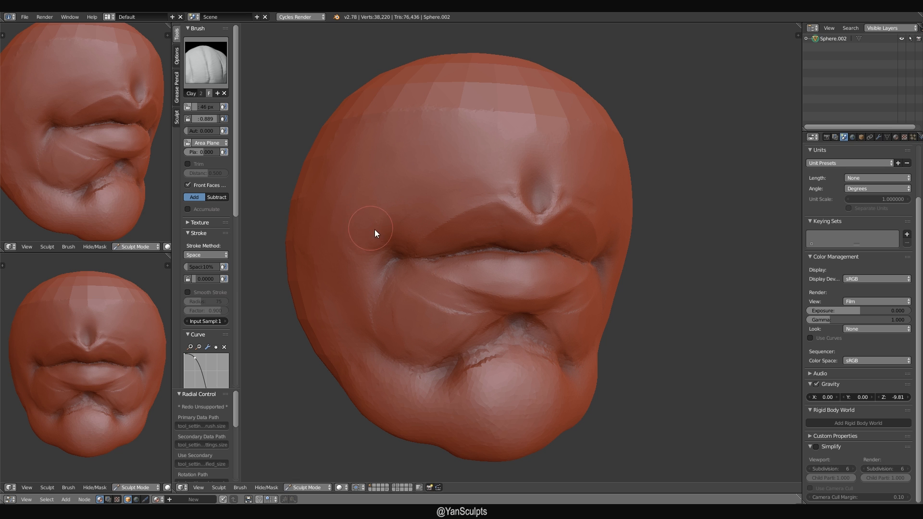
left_click(393, 258)
mouse_move(399, 262)
middle_mouse_down()
mouse_move(480, 316)
mouse_move(484, 303)
mouse_move(526, 300)
mouse_move(501, 298)
middle_mouse_up()
key("ctrl+s")
left_click(502, 296)
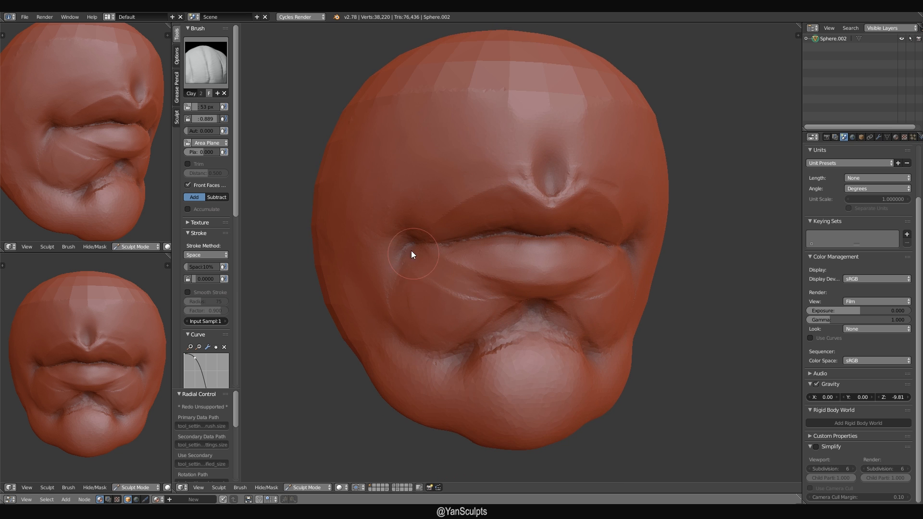
Enlarge the Clay brush to 88 px and start building up volume in the hollow above the mouth corner.
middle_click_drag(411, 253, 482, 303, "shift")
scroll(480, 296, "up", 6)
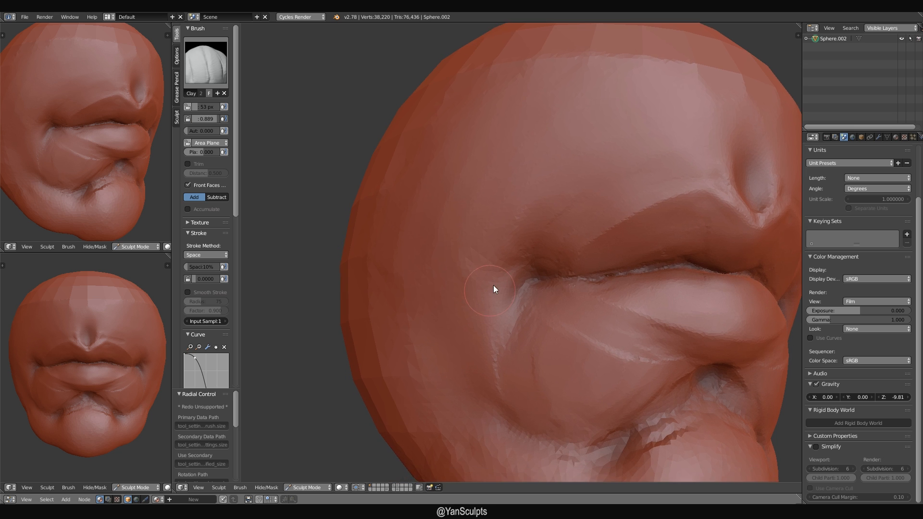
key("f")
left_click(498, 278)
mouse_move(509, 275)
middle_mouse_down()
mouse_move(489, 295)
mouse_move(529, 290)
mouse_move(519, 286)
middle_mouse_up()
key("f")
left_click(528, 272)
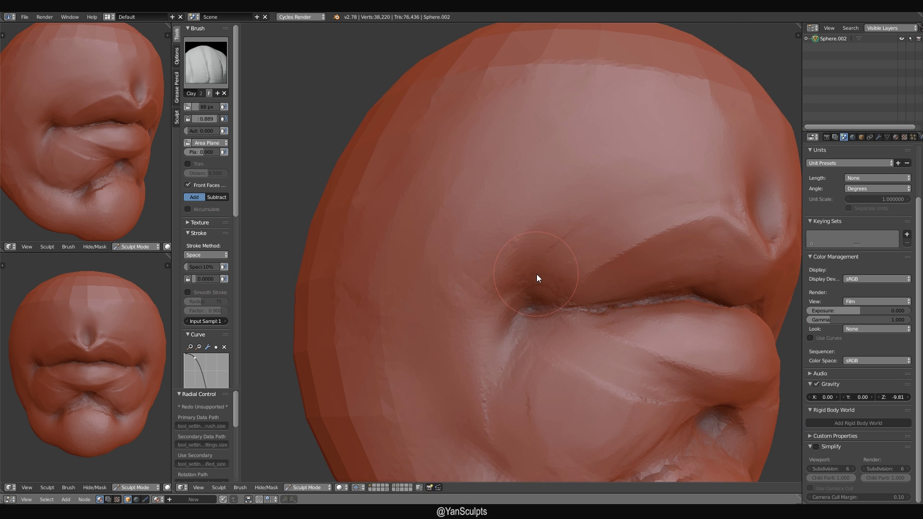
left_click_drag(538, 272, 528, 276)
middle_click_drag(527, 276, 512, 259)
mouse_move(512, 260)
left_mouse_down()
mouse_move(509, 245)
mouse_move(491, 266)
left_mouse_up()
middle_click_drag(498, 264, 480, 280)
Build up a rounded bulge around the mouth corner with the Clay brush at 96 px, then soften it and reduce the brush to 69 px.
key("f")
left_click(477, 266)
key("f")
left_click(475, 267)
key("f")
left_click(489, 261)
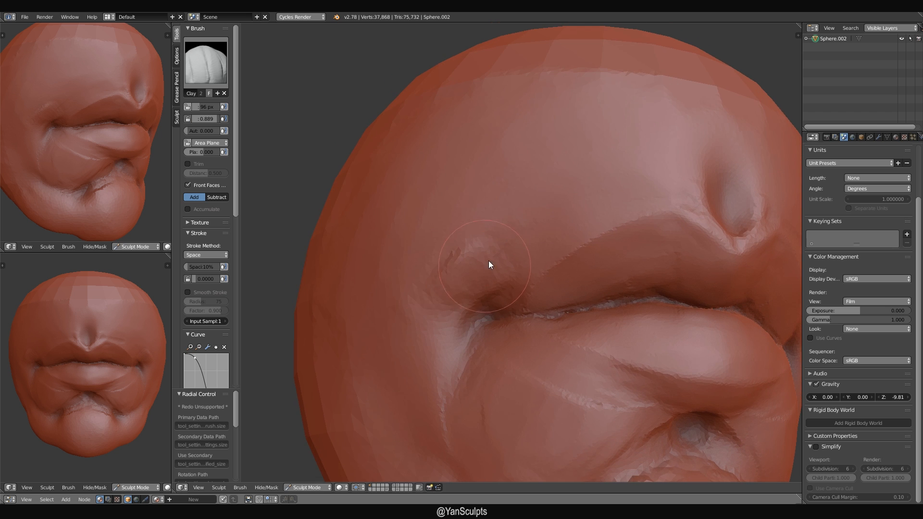
mouse_move(465, 322)
middle_mouse_down()
mouse_move(439, 301)
mouse_move(502, 277)
middle_mouse_up()
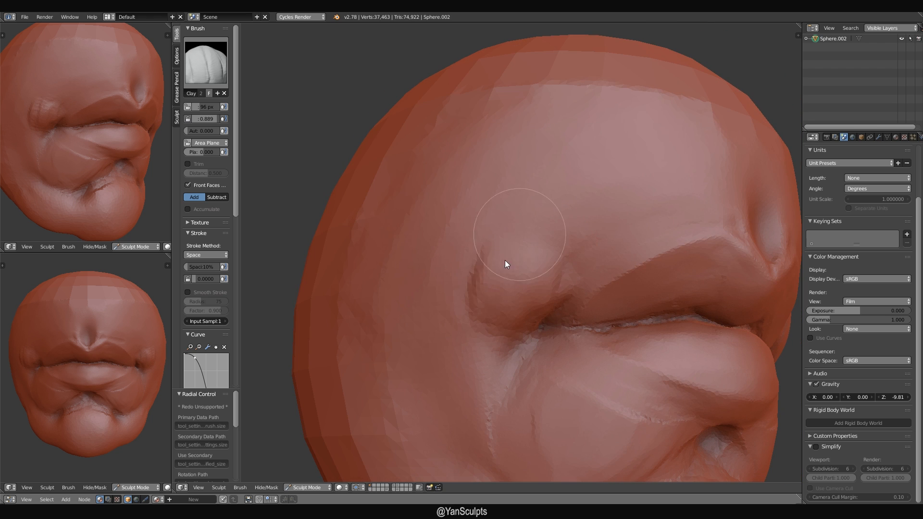
mouse_move(511, 292)
middle_mouse_down()
mouse_move(539, 285)
mouse_move(460, 286)
mouse_move(530, 291)
middle_mouse_up()
key("f")
left_click(504, 291)
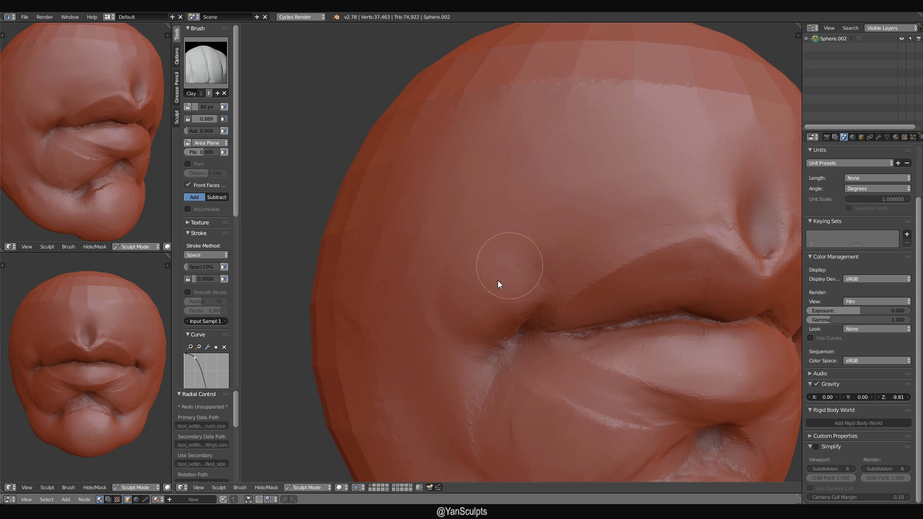
Switch to the Scrape brush at 59 px and flatten the new bulge around the mouth corner.
key("shift+5")
key("f")
left_click(483, 316)
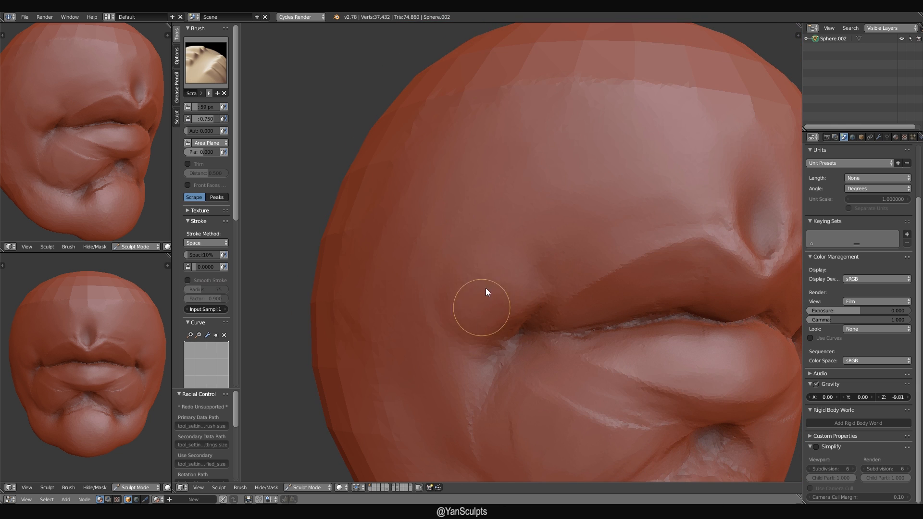
middle_click_drag(455, 335, 526, 240)
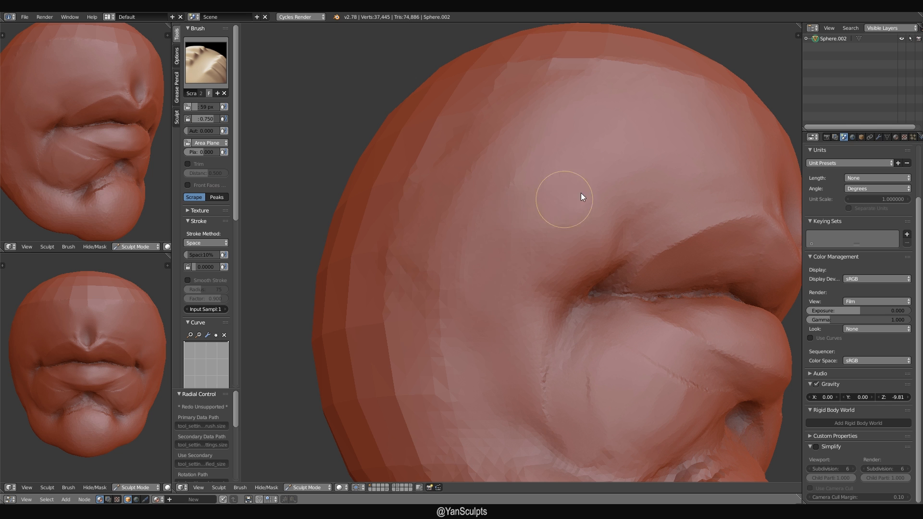
mouse_move(593, 249)
middle_mouse_down()
mouse_move(532, 253)
mouse_move(550, 255)
mouse_move(480, 229)
middle_mouse_up()
Set the brush to 64 px and add a Clay stroke up the cheek beside the mouth corner.
key("f")
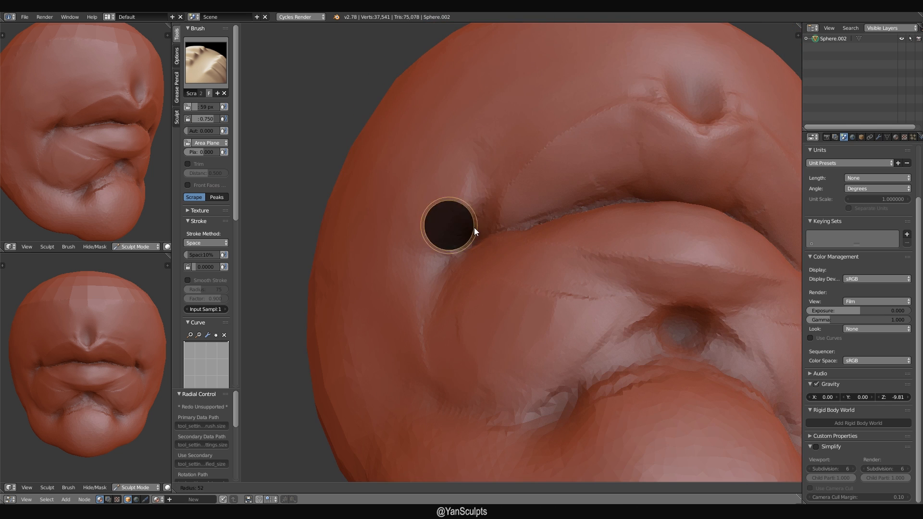
left_click(471, 226)
key("c")
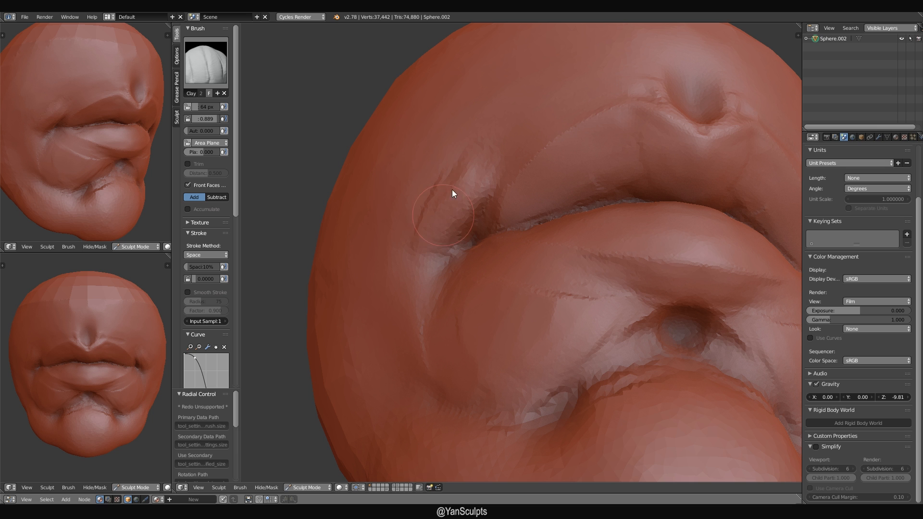
mouse_move(414, 236)
left_mouse_down()
mouse_move(471, 154)
mouse_move(437, 160)
left_mouse_up()
Switch back to the Scrape brush and even out the form around the mouth corner, reducing the brush to 46 px.
key("shift+t")
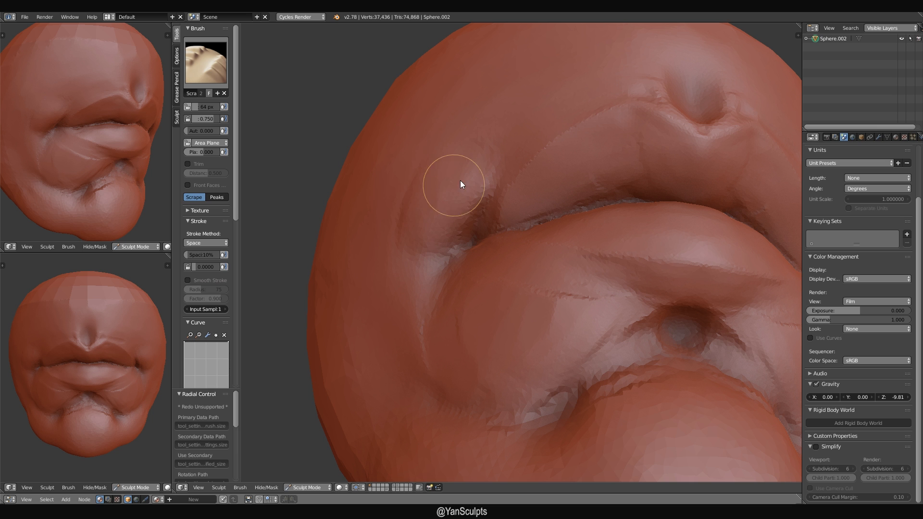
mouse_move(423, 186)
middle_mouse_down()
mouse_move(429, 215)
mouse_move(590, 270)
mouse_move(568, 275)
mouse_move(502, 233)
middle_mouse_up()
key("f")
left_click(493, 234)
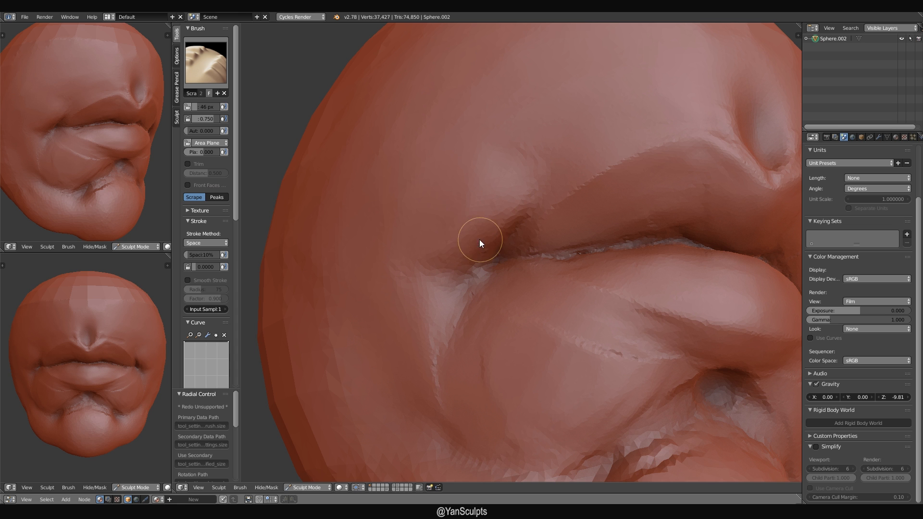
scroll(463, 234, "up", 1)
left_click_drag(463, 234, 486, 184)
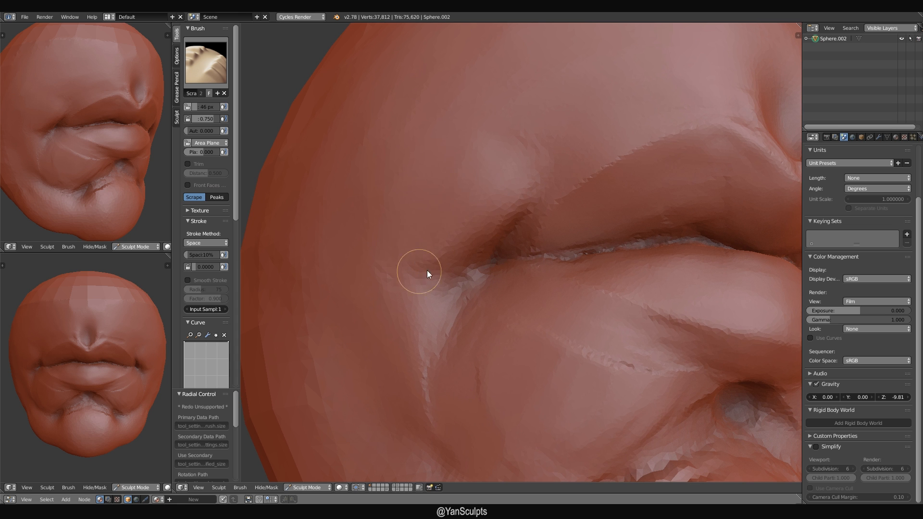
middle_click_drag(428, 272, 532, 200)
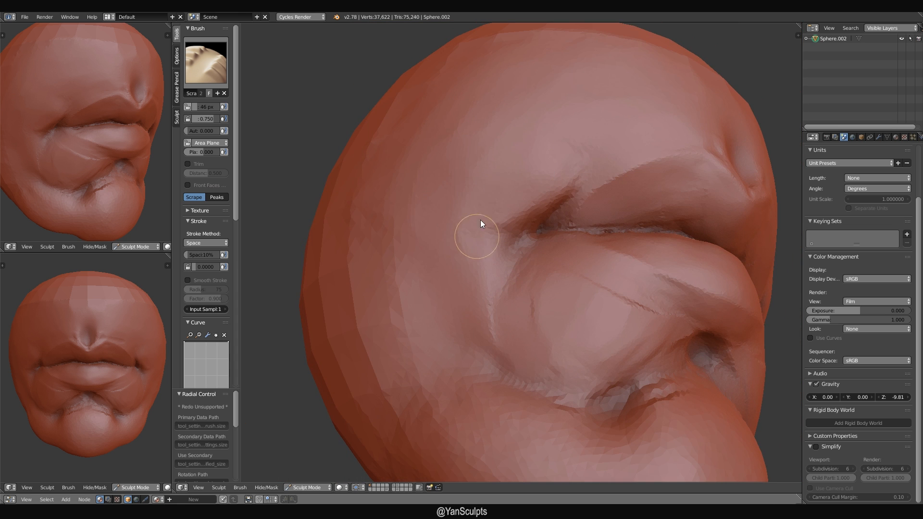
mouse_move(450, 253)
middle_mouse_down()
mouse_move(456, 278)
mouse_move(407, 275)
mouse_move(428, 211)
mouse_move(443, 249)
mouse_move(438, 224)
middle_mouse_up()
Add more volume outside the mouth corner with the Clay brush at 72 px and trim it with the Scrape brush at 37 px.
key("c")
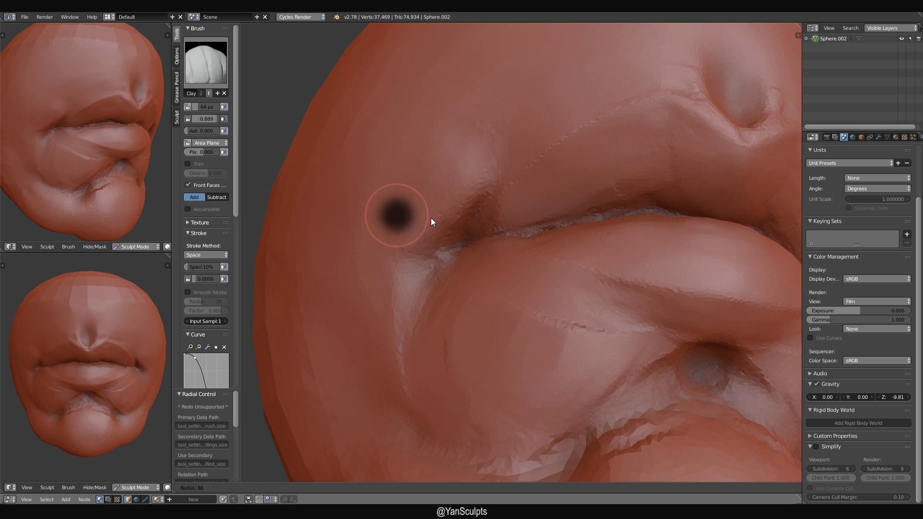
left_click_drag(391, 224, 411, 207)
key("shift+t")
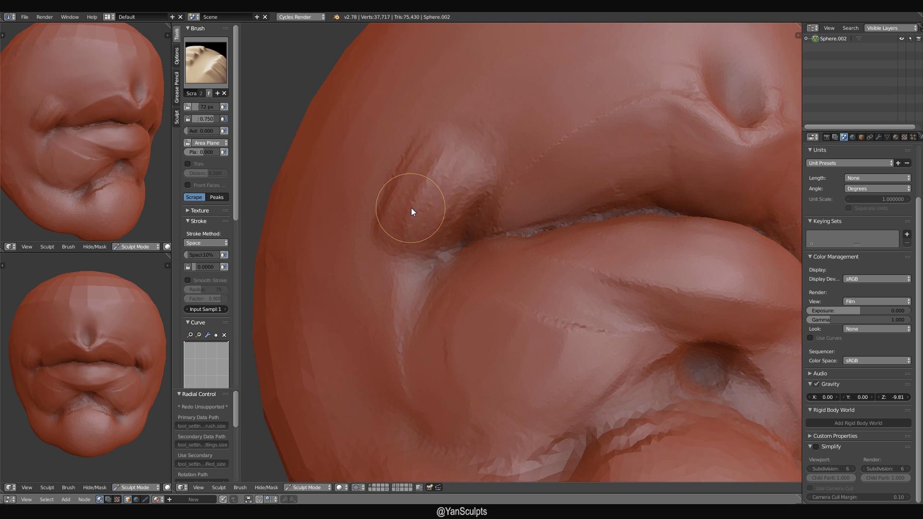
key("f")
left_click(404, 204)
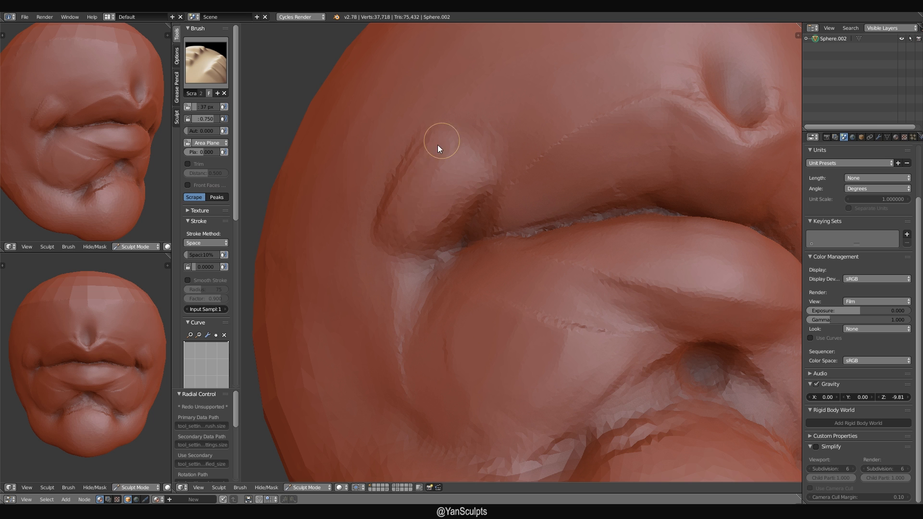
left_click_drag(365, 266, 369, 279)
middle_click_drag(375, 240, 384, 269, "ctrl")
middle_click_drag(385, 269, 501, 229)
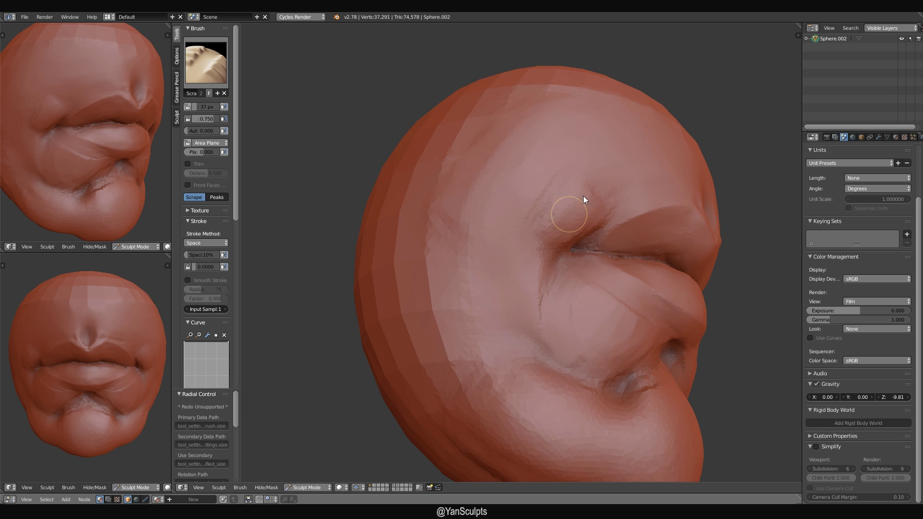
Refine the bulge above and beside the mouth corner with the Scrape brush at 37 px, then enlarge the brush to 50 px.
left_click_drag(538, 213, 534, 193)
mouse_move(535, 193)
middle_mouse_down()
mouse_move(507, 251)
mouse_move(477, 256)
middle_mouse_up()
middle_click_drag(477, 255, 475, 219, "ctrl")
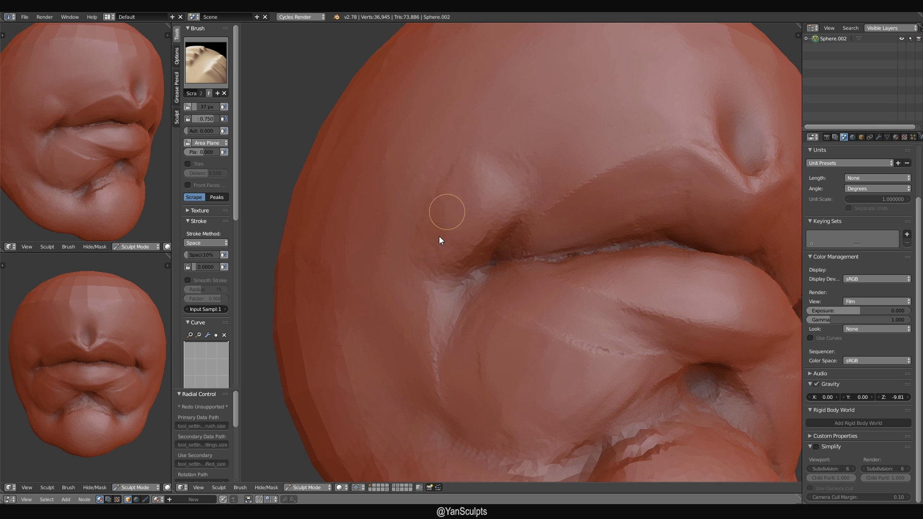
left_click_drag(474, 190, 480, 182)
left_click_drag(431, 271, 435, 267)
middle_click_drag(475, 234, 492, 201, "ctrl")
key("f")
left_click(490, 205)
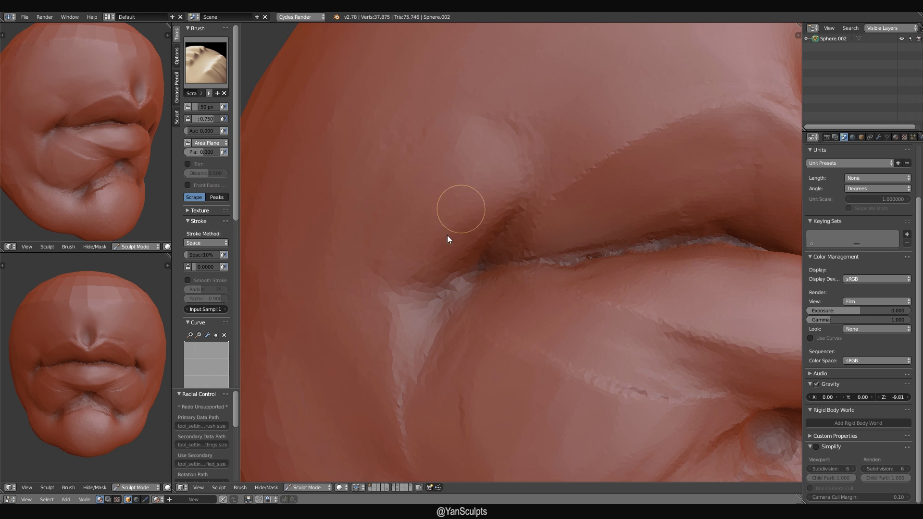
Scrape the form around the opposite mouth corner with the brush at 42 px.
mouse_move(423, 195)
middle_mouse_down("ctrl")
mouse_move(485, 292)
mouse_move(529, 303)
mouse_move(524, 294)
mouse_move(594, 296)
mouse_move(524, 307)
mouse_move(543, 289)
mouse_move(447, 282)
mouse_move(514, 294)
mouse_move(567, 264)
middle_mouse_up("ctrl")
mouse_move(577, 256)
middle_mouse_down("shift")
mouse_move(534, 292)
mouse_move(559, 265)
mouse_move(541, 247)
middle_mouse_up("shift")
key("f")
left_click(561, 268)
key("f")
left_click(574, 240)
key("f")
left_click(539, 247)
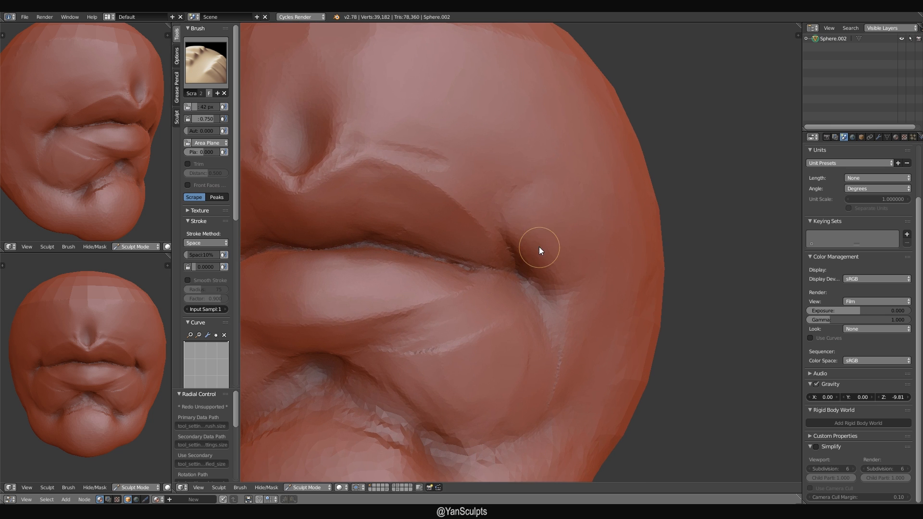
left_click_drag(546, 247, 551, 263)
middle_click_drag(551, 265, 565, 307, "ctrl")
middle_click_drag(555, 306, 612, 280)
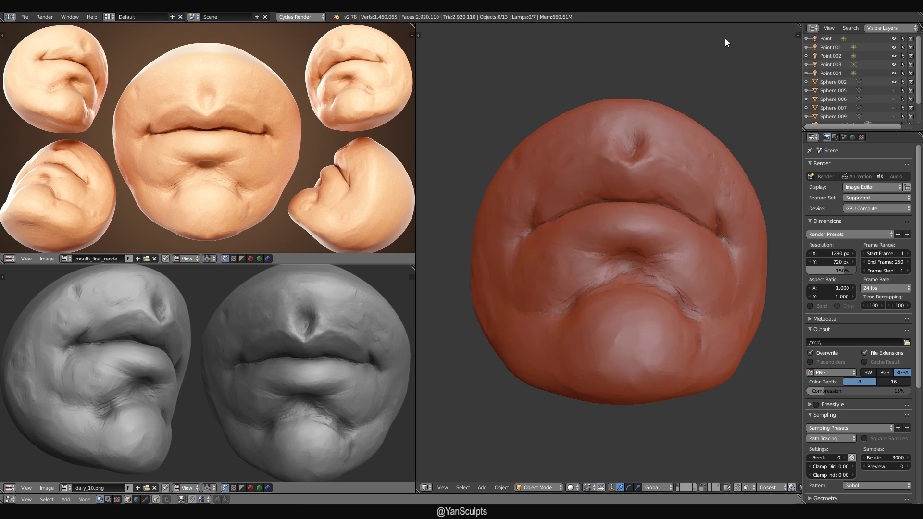
Examine the finished mouth sculpt alongside the final render and the grey reference sheet.
mouse_move(724, 38)
middle_mouse_down()
mouse_move(687, 56)
mouse_move(708, 78)
mouse_move(777, 76)
mouse_move(729, 62)
middle_mouse_up()
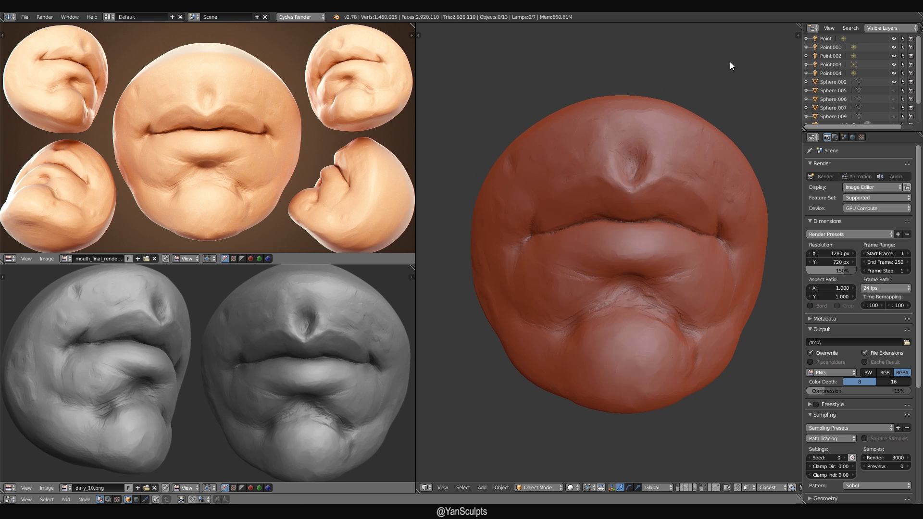
scroll(242, 153, "down", 3)
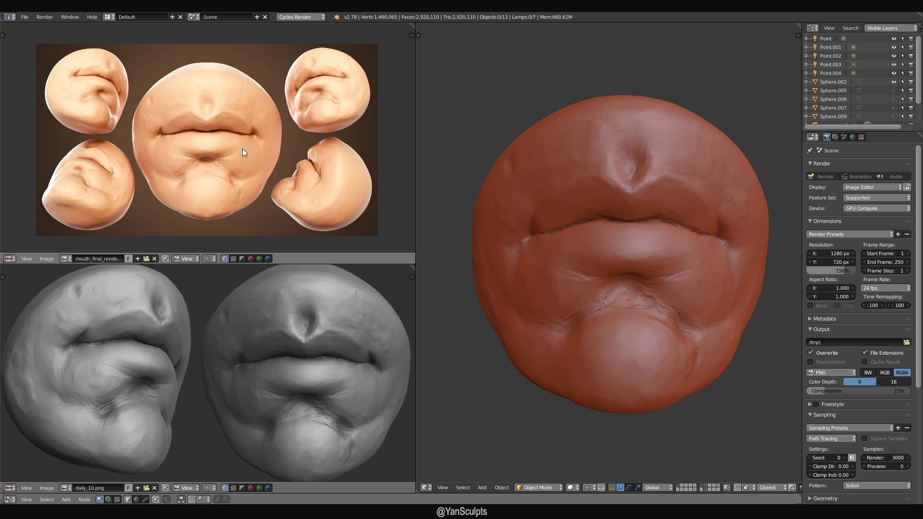
scroll(237, 334, "down", 3)
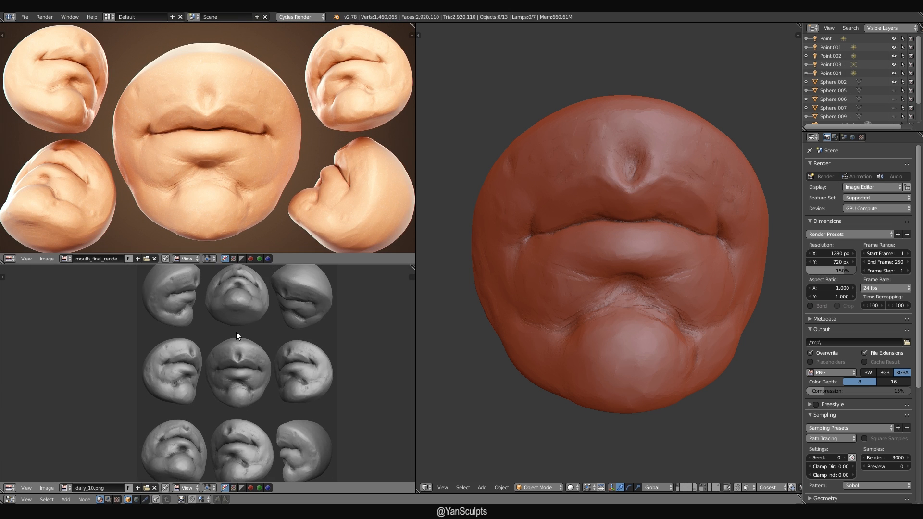